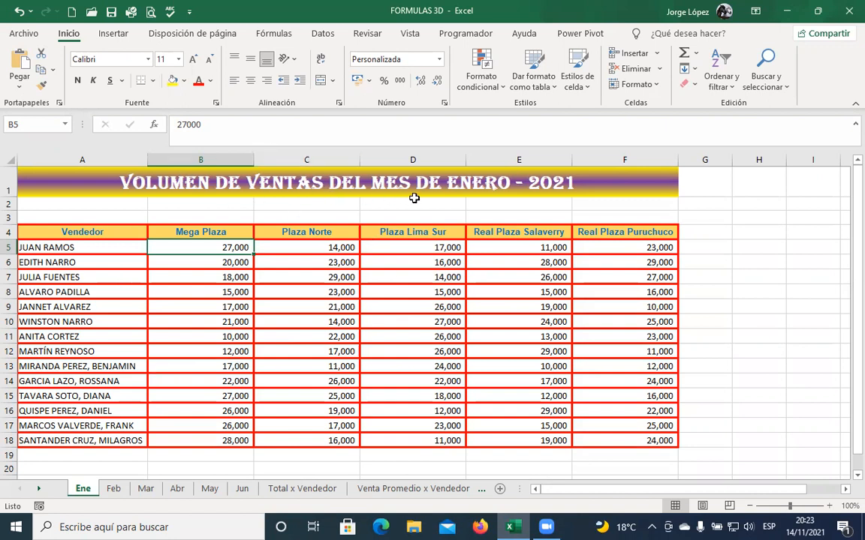
Step: Look through the February, March and June sales sheets, then return to the January sheet
left_click(113, 489)
left_click(146, 489)
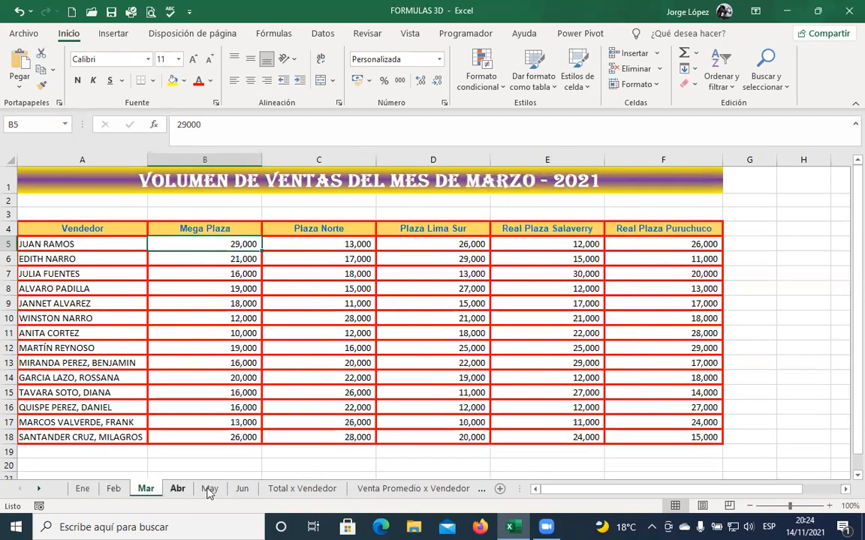
left_click(242, 489)
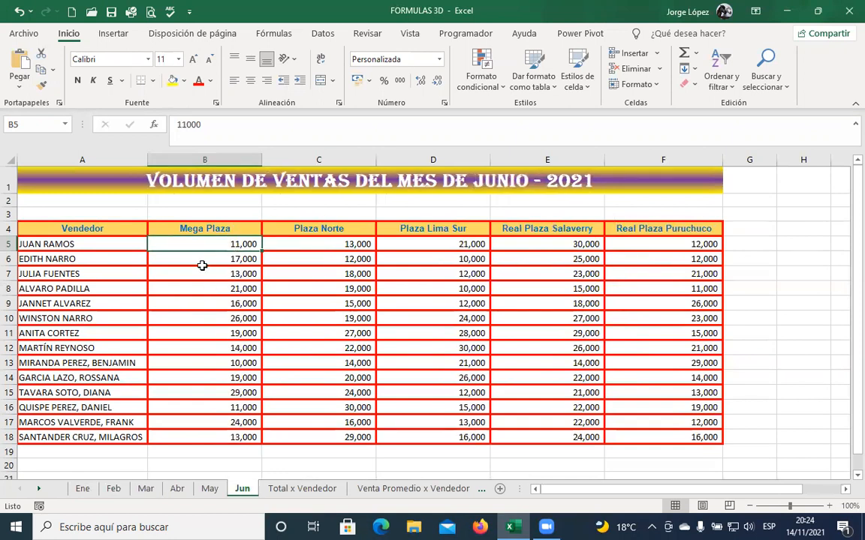
left_click(82, 489)
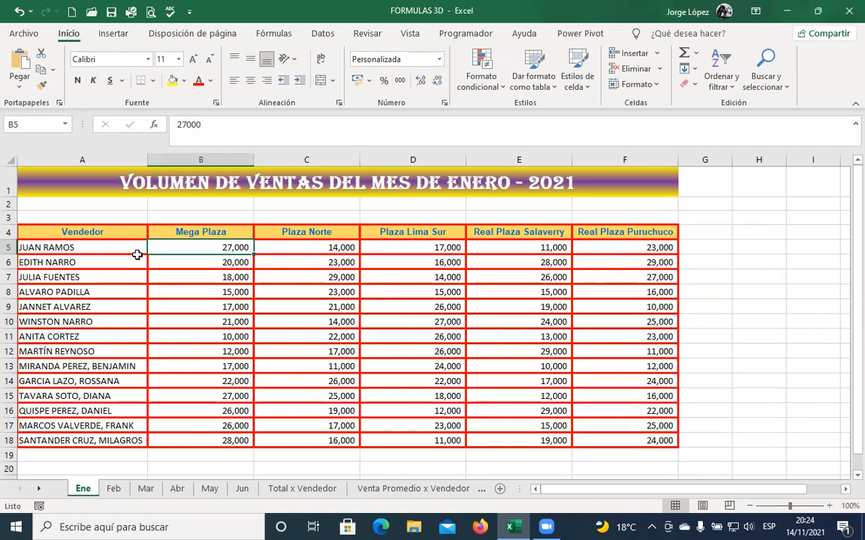
Step: Compare the vendor list in A5:A18 of the January sheet with the February to June sheets, ending back on January
left_click_drag(128, 247, 116, 435)
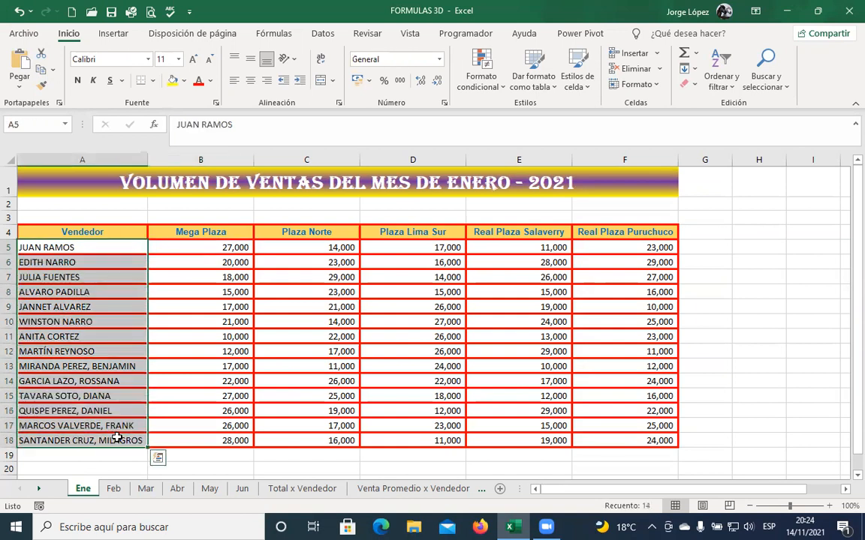
left_click(113, 247)
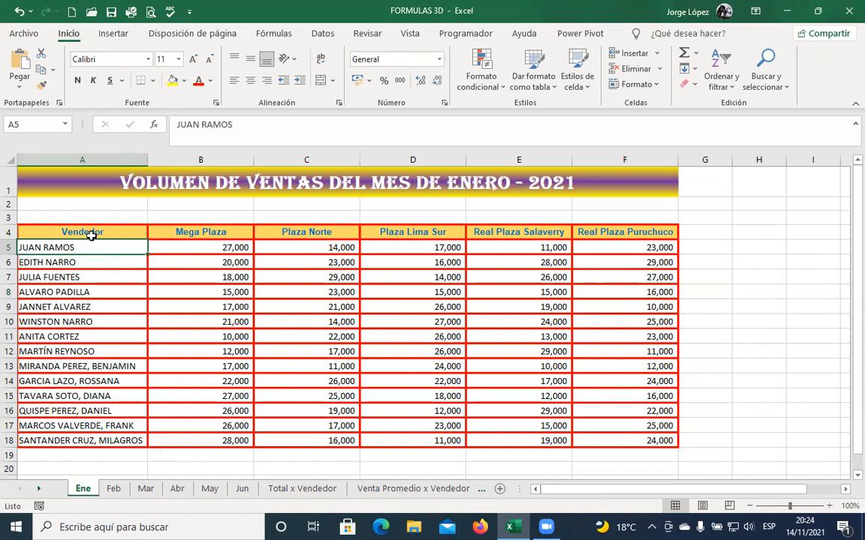
left_click(113, 489)
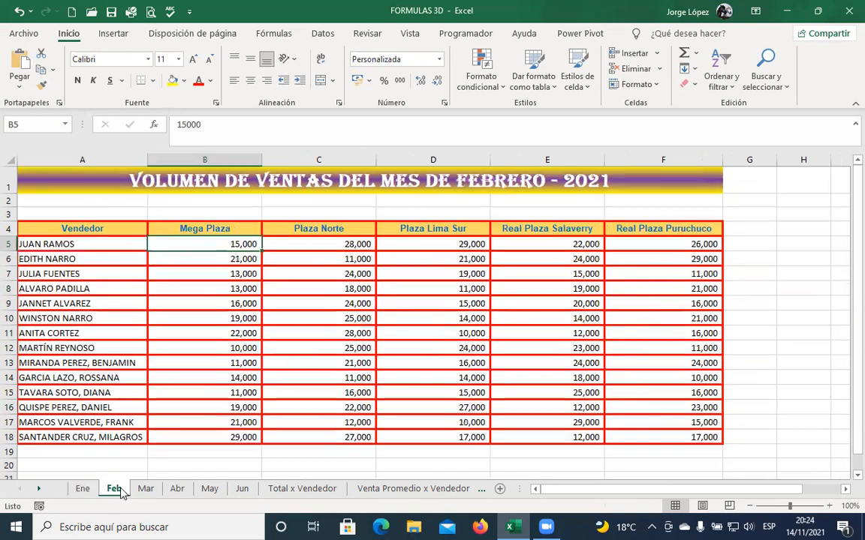
left_click(121, 244)
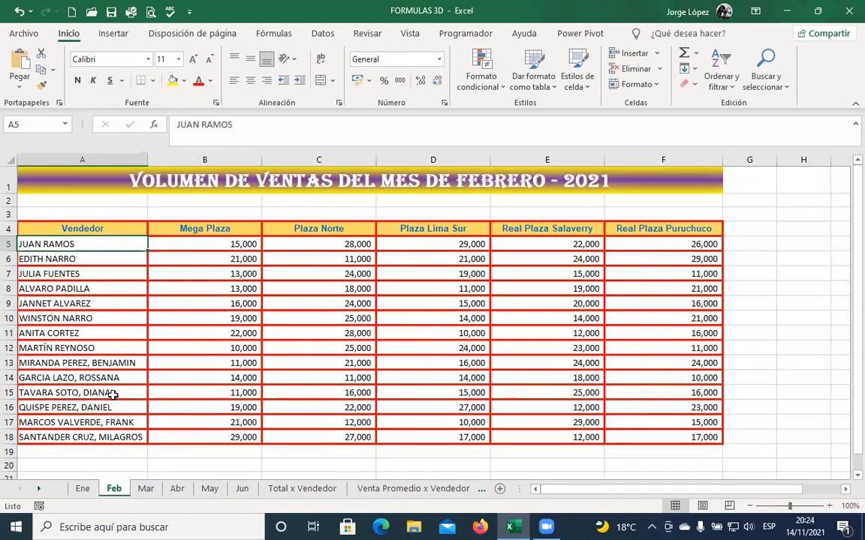
left_click(141, 489)
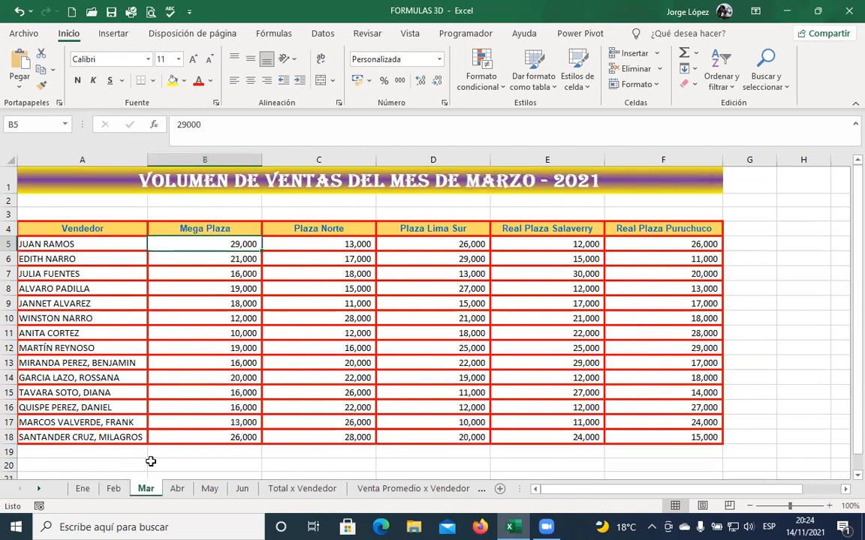
left_click(179, 490)
left_click(209, 490)
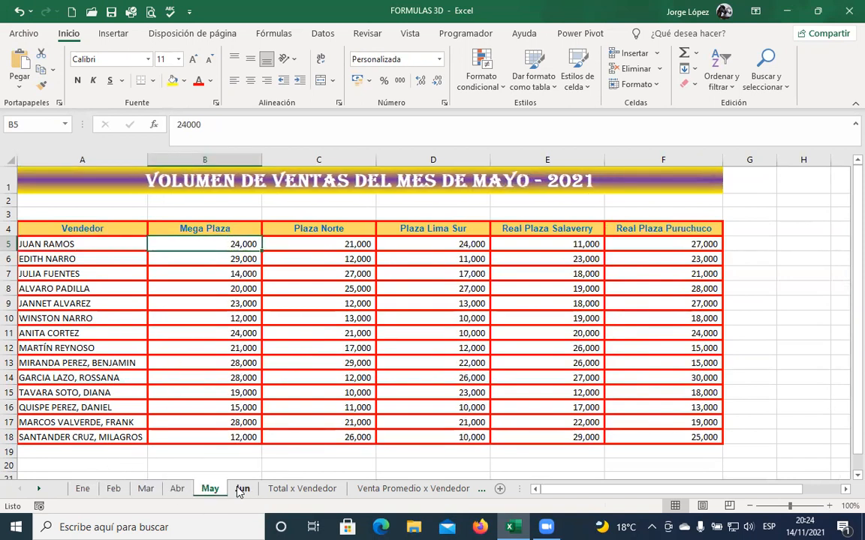
left_click(241, 491)
left_click(120, 245)
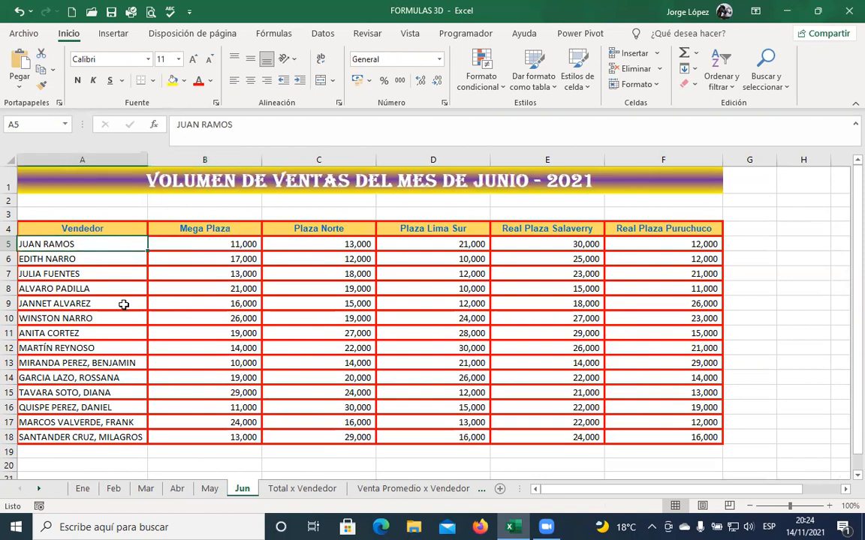
left_click(84, 489)
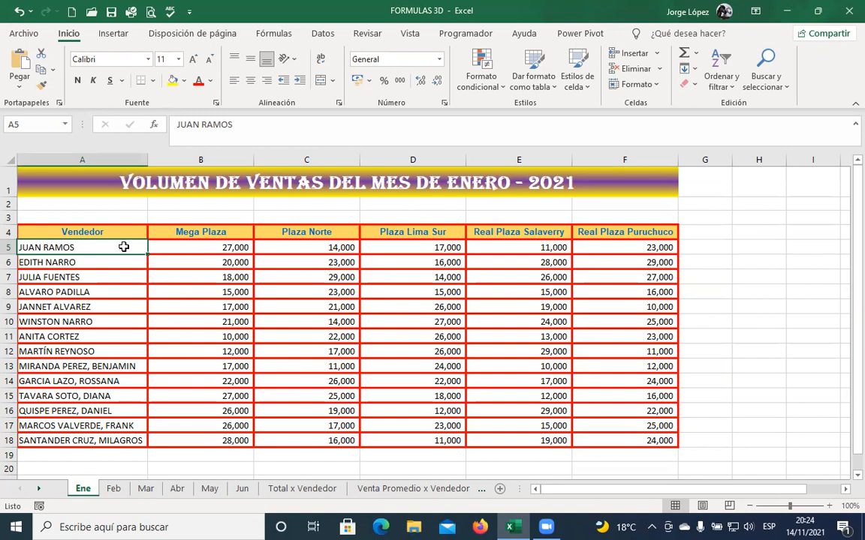
Step: Examine the first vendor's January sales in row 5 plaza by plaza, from Mega Plaza to Real Plaza Puruchuco
left_click(232, 233)
left_click(232, 247)
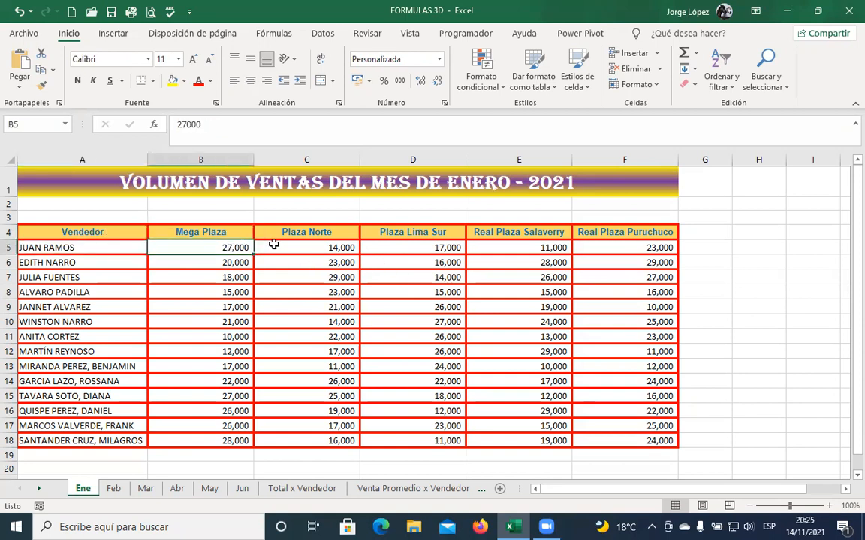
left_click(274, 246)
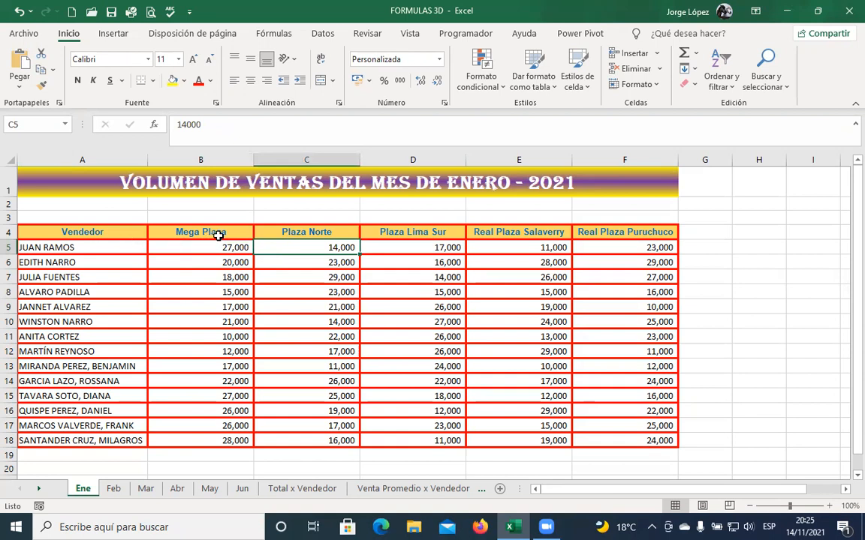
left_click(229, 248)
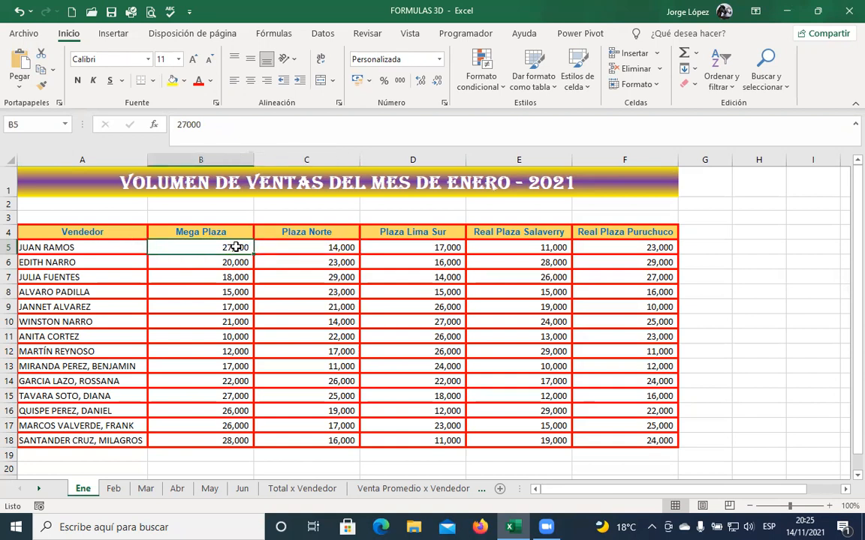
left_click(290, 246)
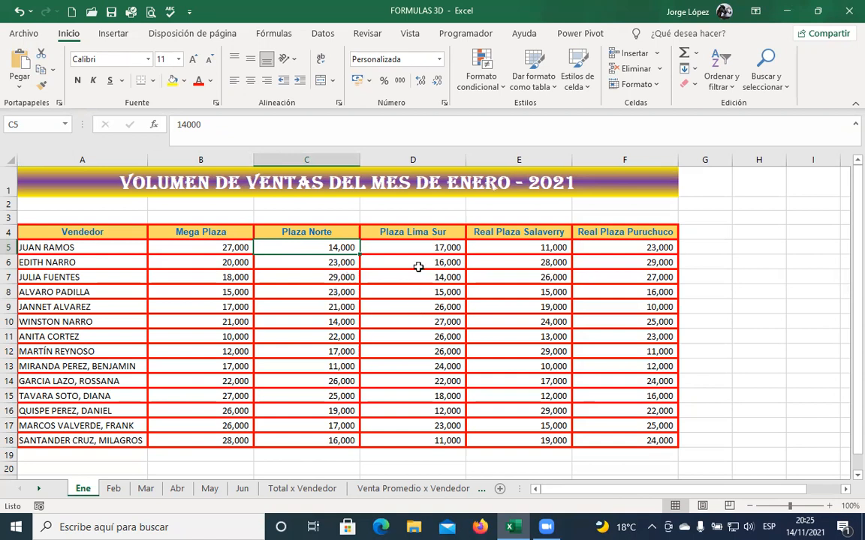
left_click(224, 248)
left_click(315, 246)
left_click(428, 246)
left_click(487, 246)
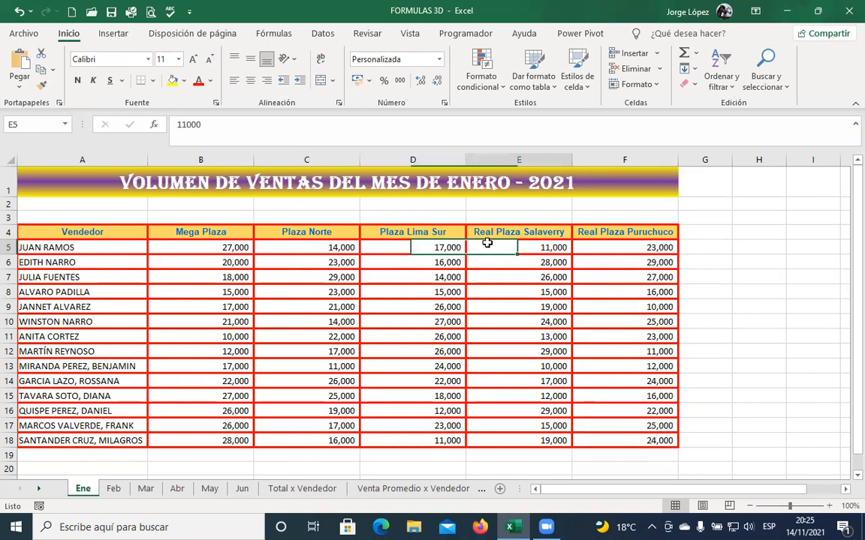
left_click(613, 248)
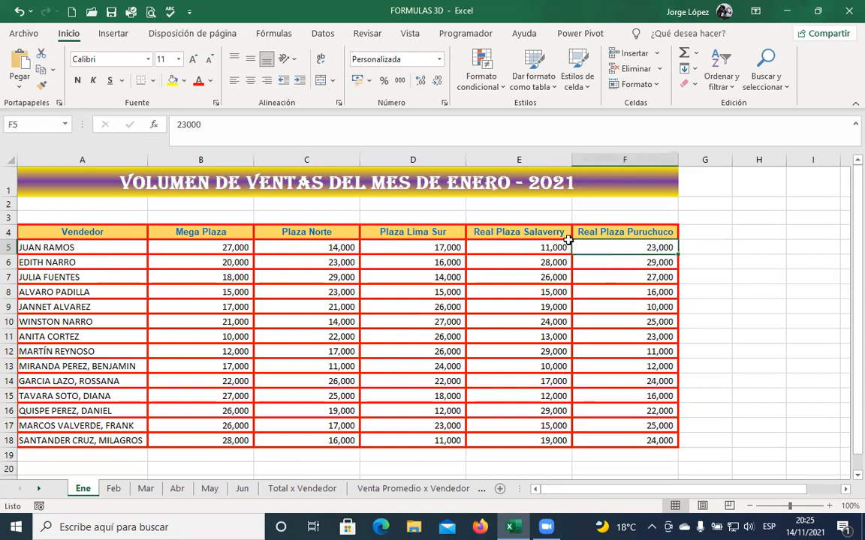
left_click(228, 248)
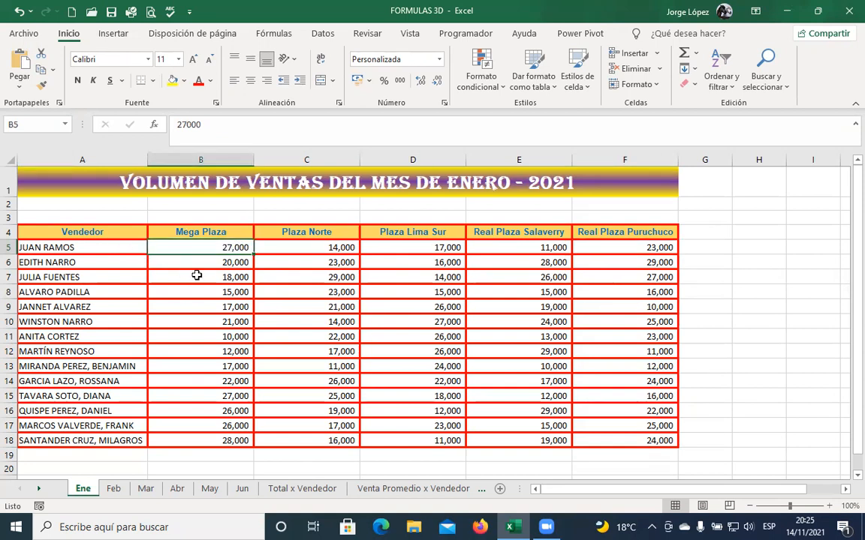
left_click(324, 247)
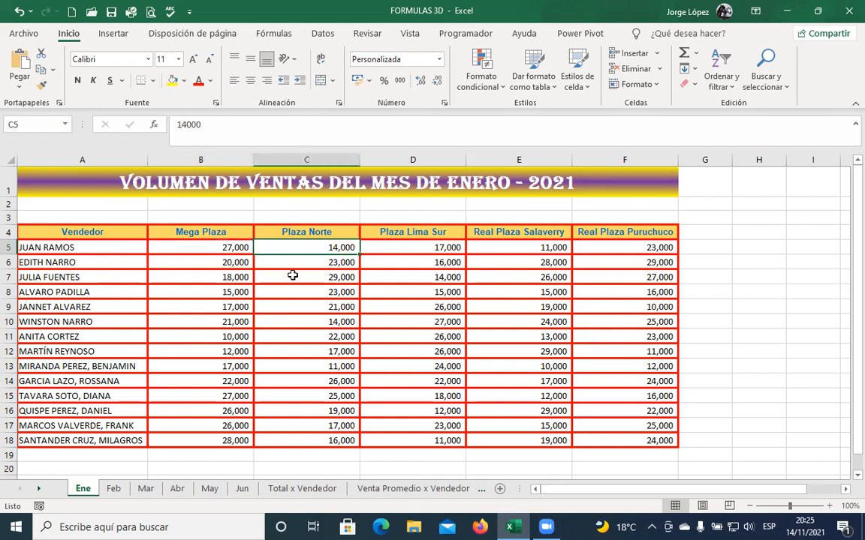
left_click(439, 248)
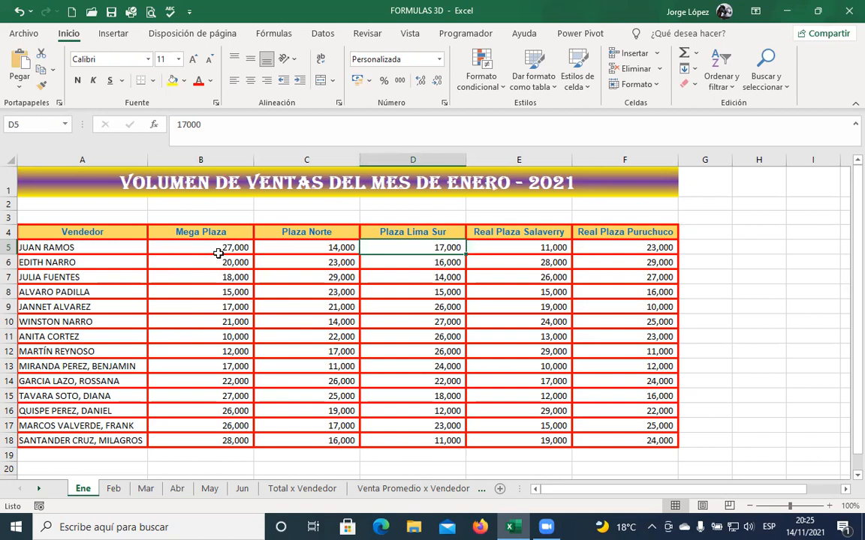
Step: Examine the first vendor's January sales range B5:F5 and the Mega Plaza column B5:B18, ending on cell B5
left_click_drag(221, 249, 602, 249)
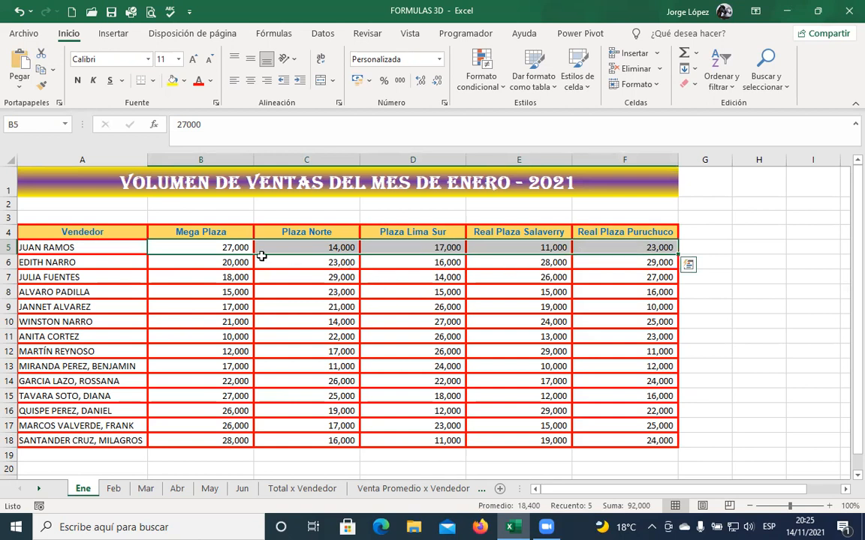
left_click_drag(235, 248, 631, 250)
left_click_drag(223, 248, 202, 435)
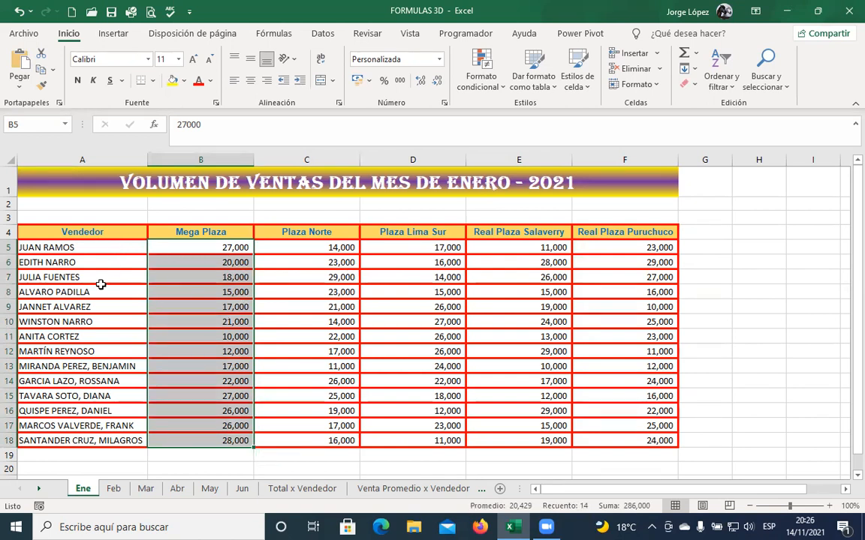
left_click(191, 230)
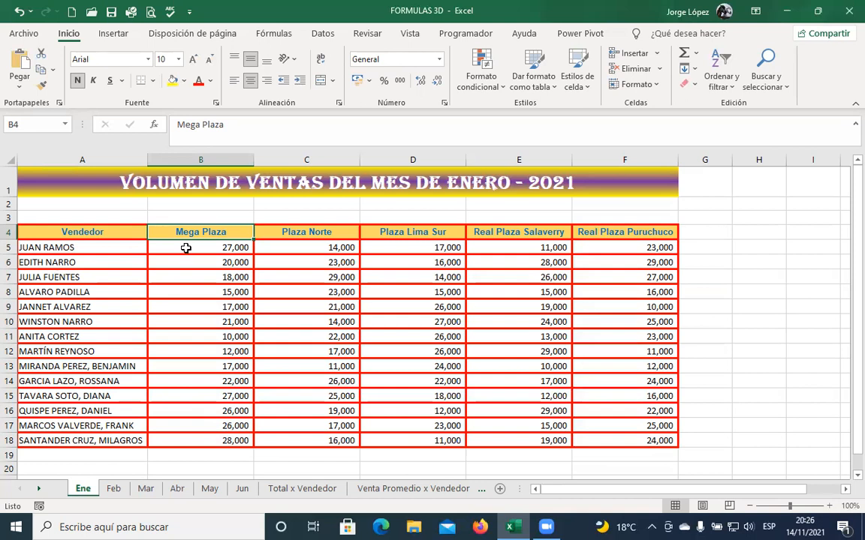
left_click(186, 248)
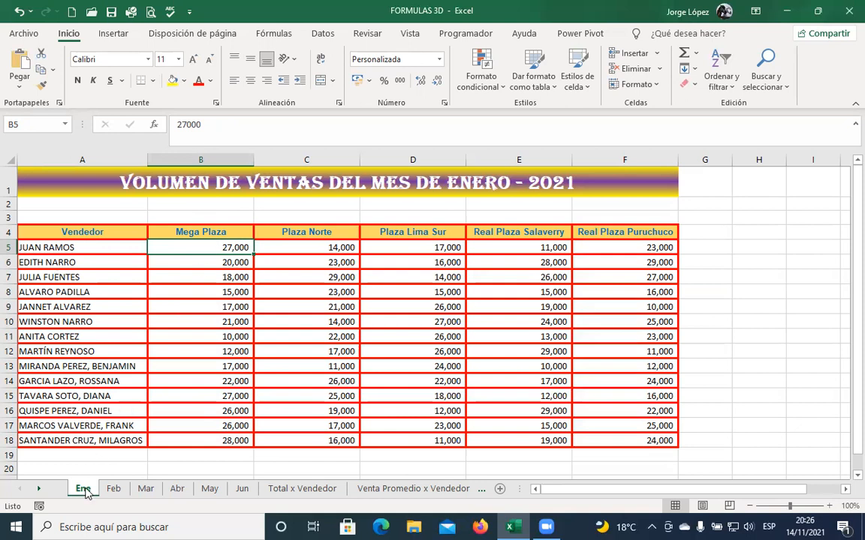
Step: Check the January and June sheets as the period's limits, reviewing January's ranges B5:F5 and B5:B18
left_click(241, 489)
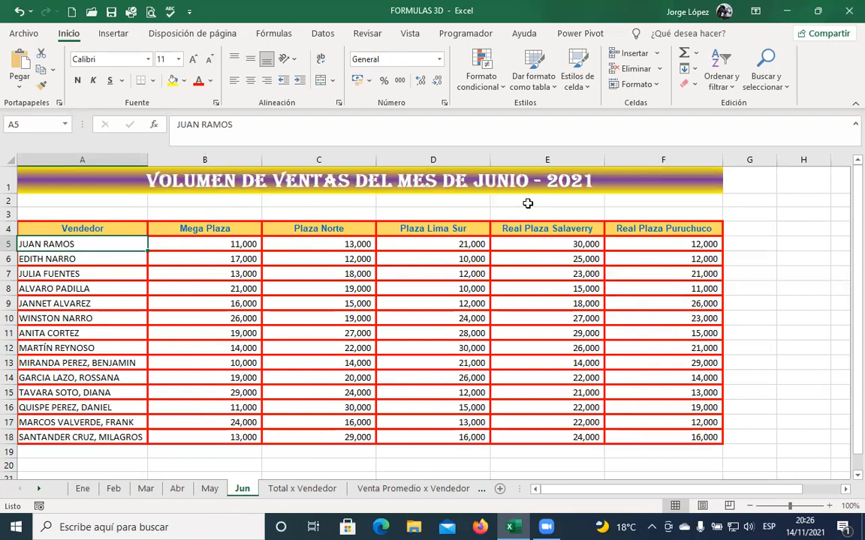
left_click(83, 488)
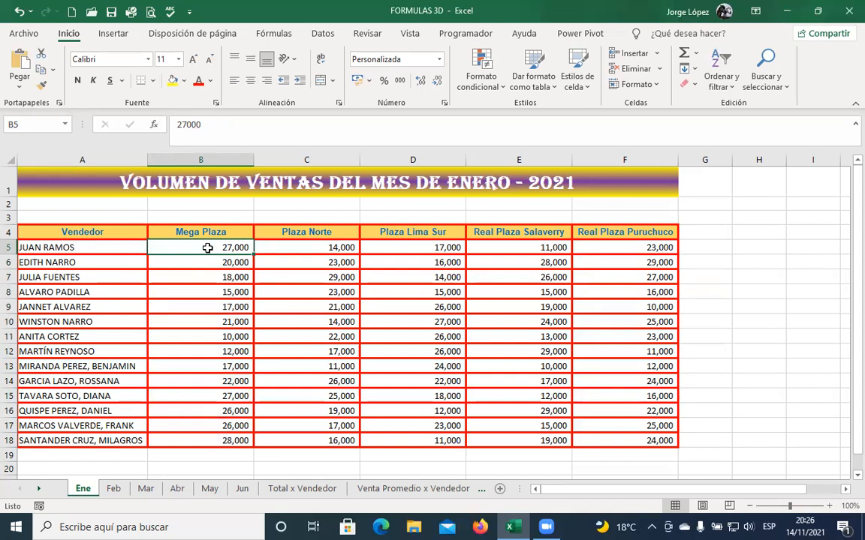
left_click_drag(204, 247, 609, 246)
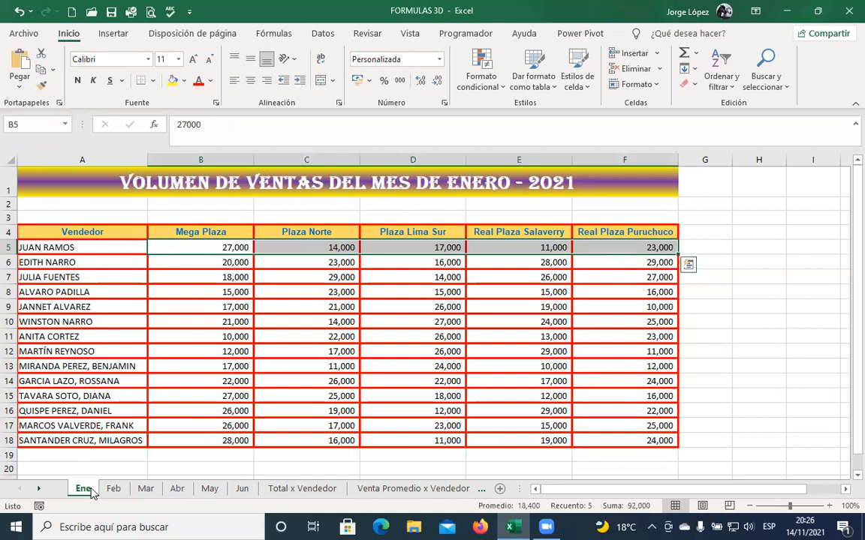
left_click(244, 492)
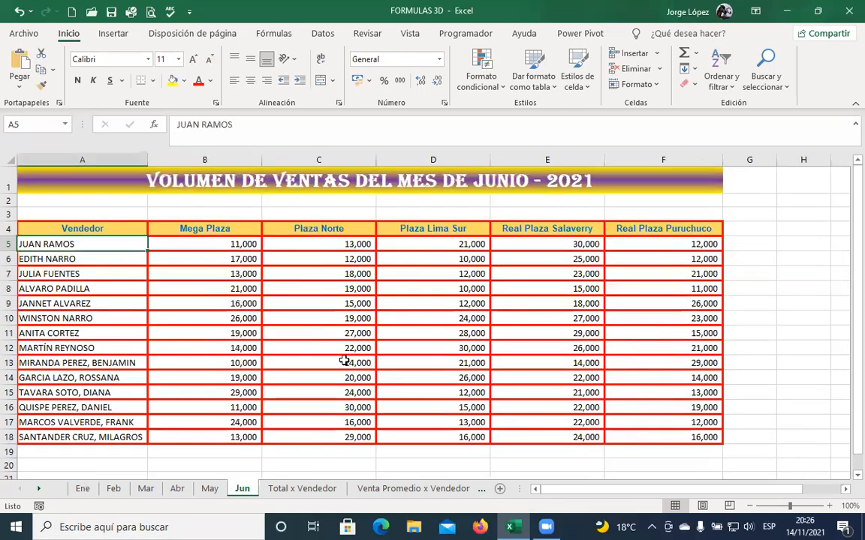
left_click(83, 488)
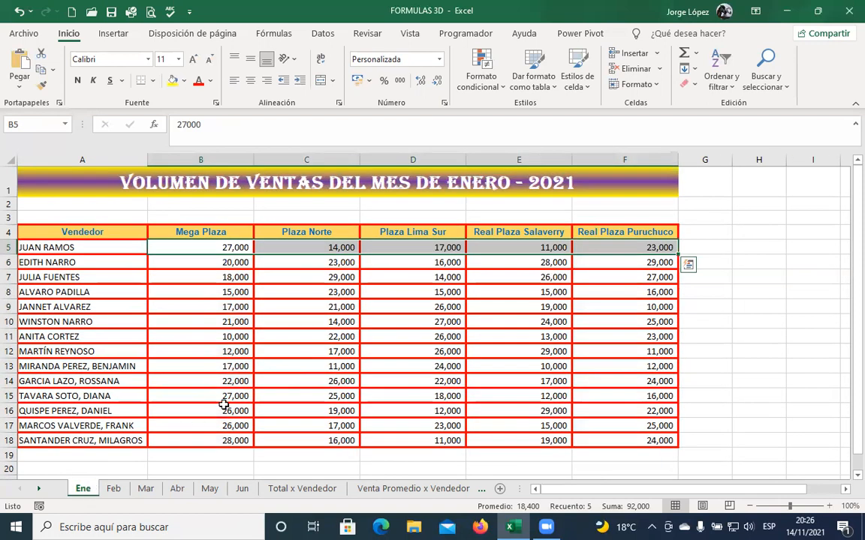
left_click_drag(215, 246, 196, 437)
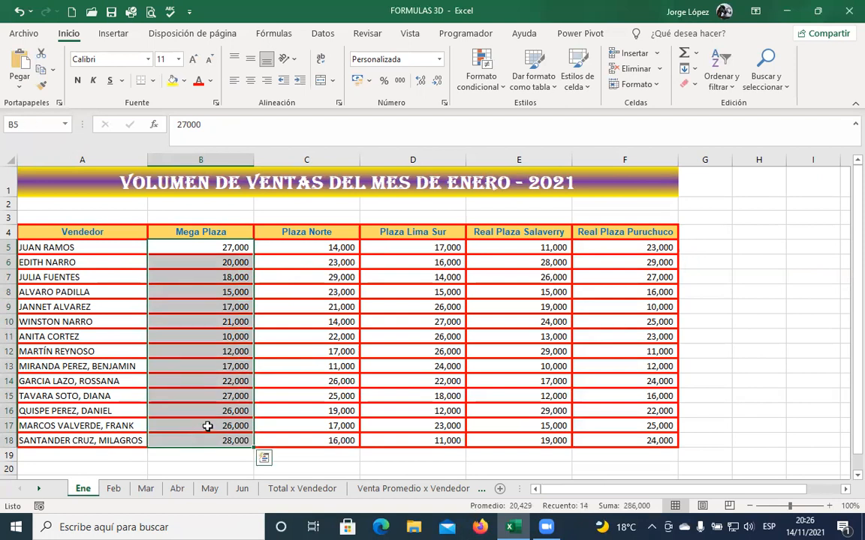
left_click(207, 244)
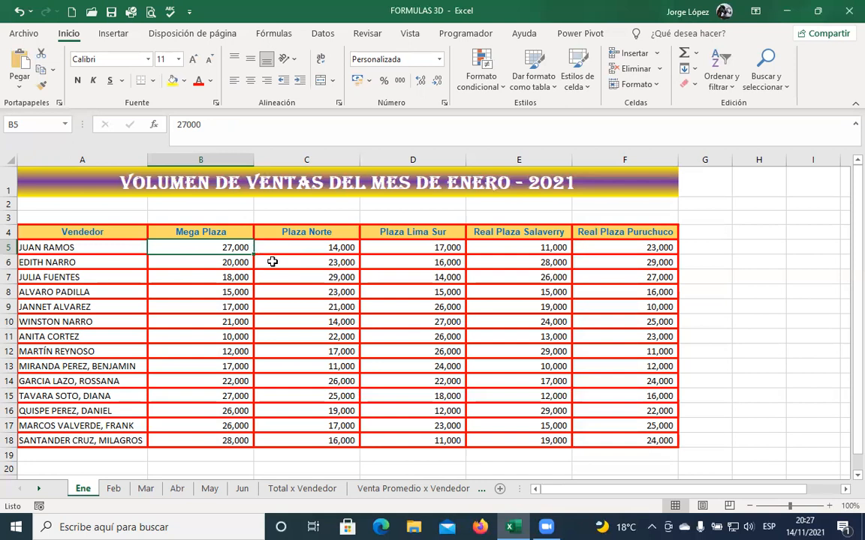
Step: Check the vendor order in column A of the January sheet against the February, March, April and June sheets, ending back on January
left_click(125, 246)
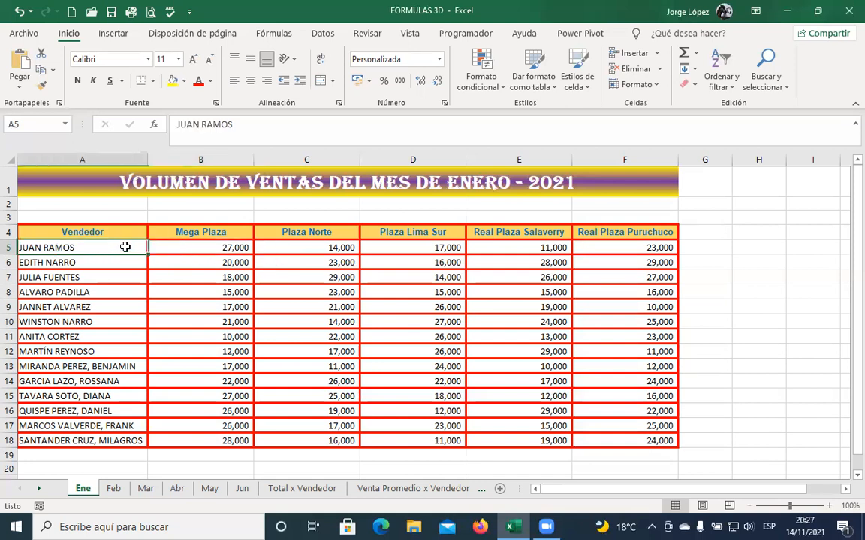
left_click(116, 264)
left_click(106, 306)
left_click(85, 367)
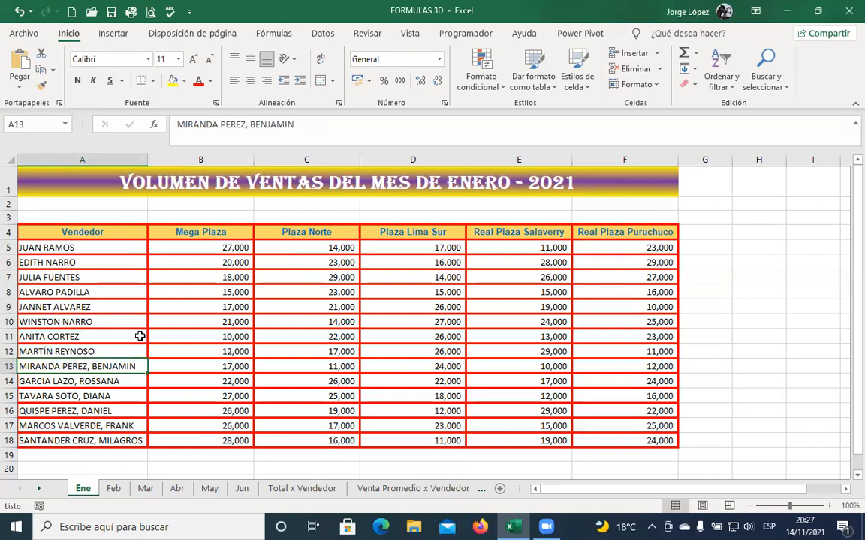
left_click(114, 247)
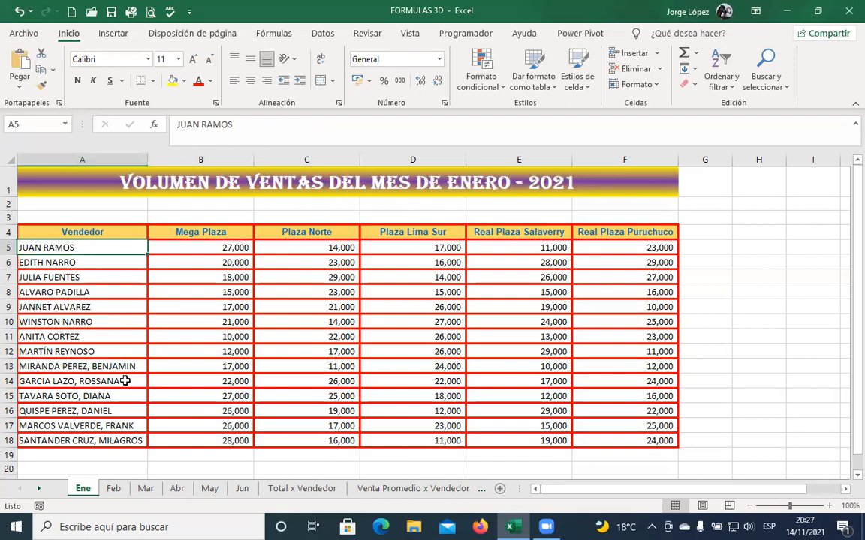
left_click(113, 489)
left_click(146, 489)
left_click(177, 488)
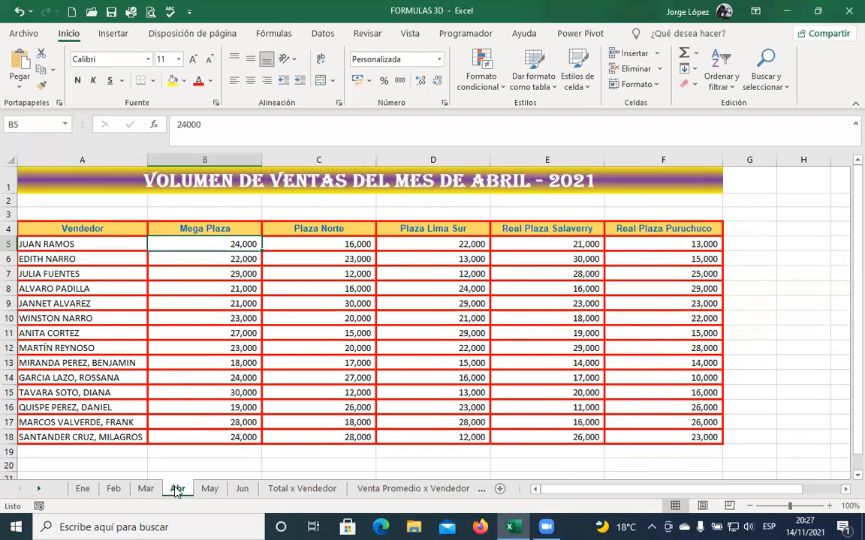
left_click(240, 489)
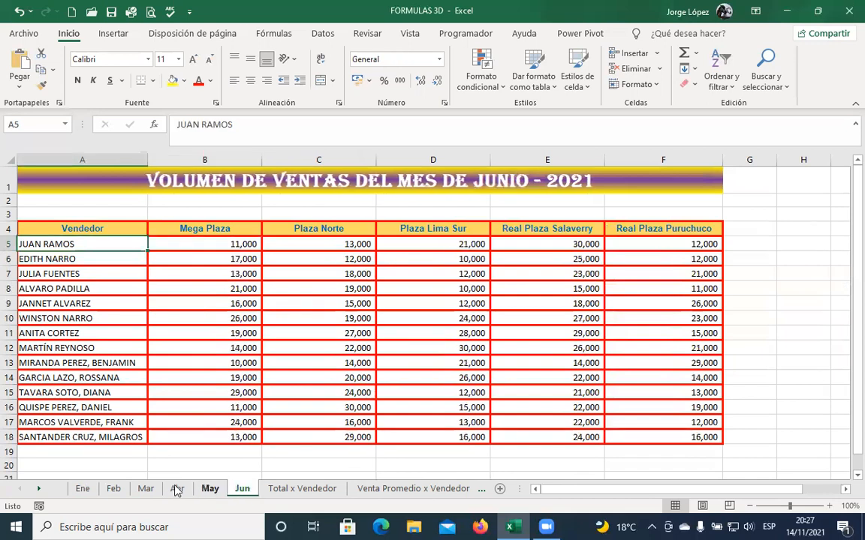
left_click(84, 488)
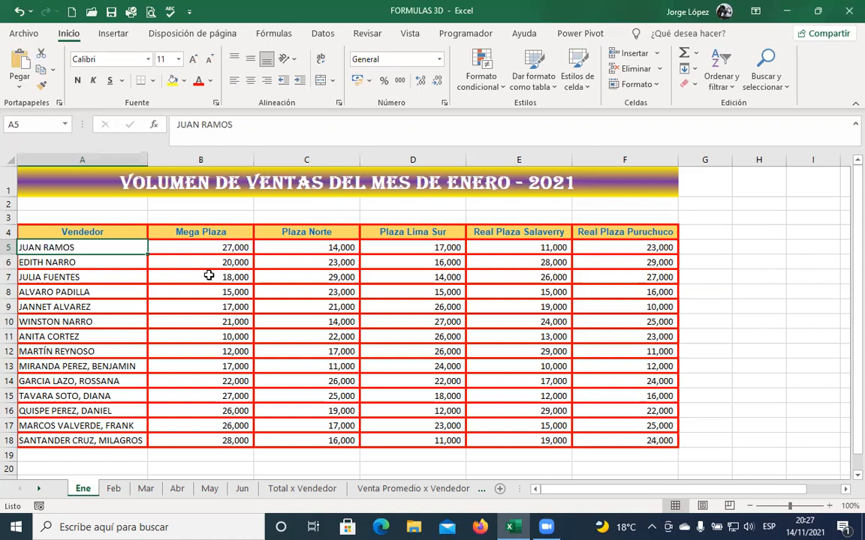
Step: Compare the Mega Plaza column's position on the January to April sheets, examining April's Mega Plaza and Plaza Norte headers and row 5 values
left_click(217, 232)
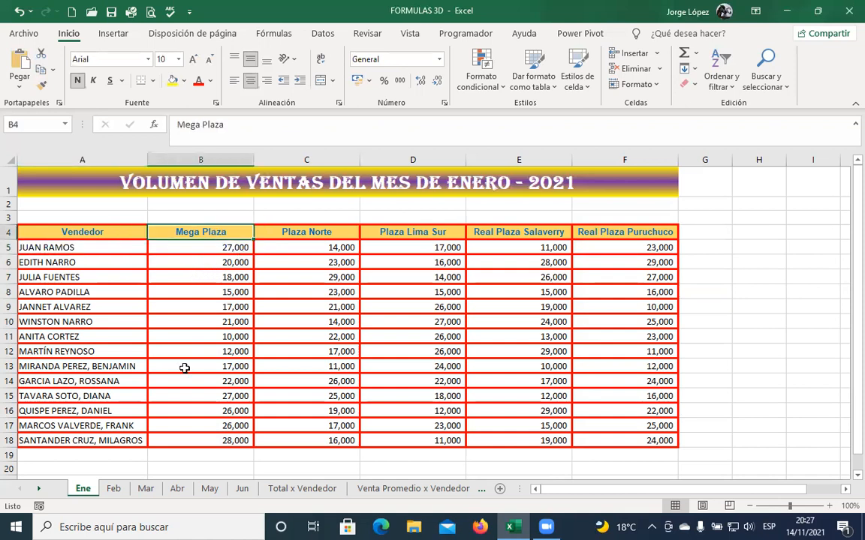
left_click(114, 489)
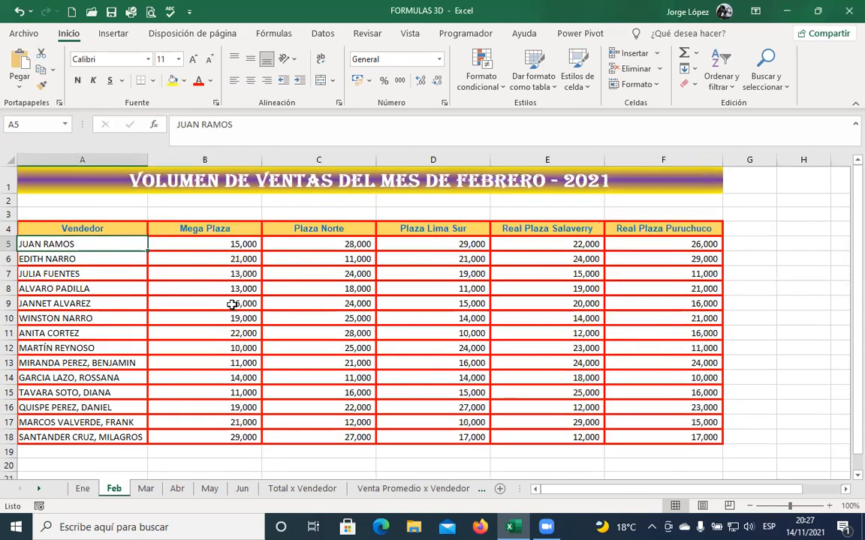
left_click(147, 490)
left_click(178, 489)
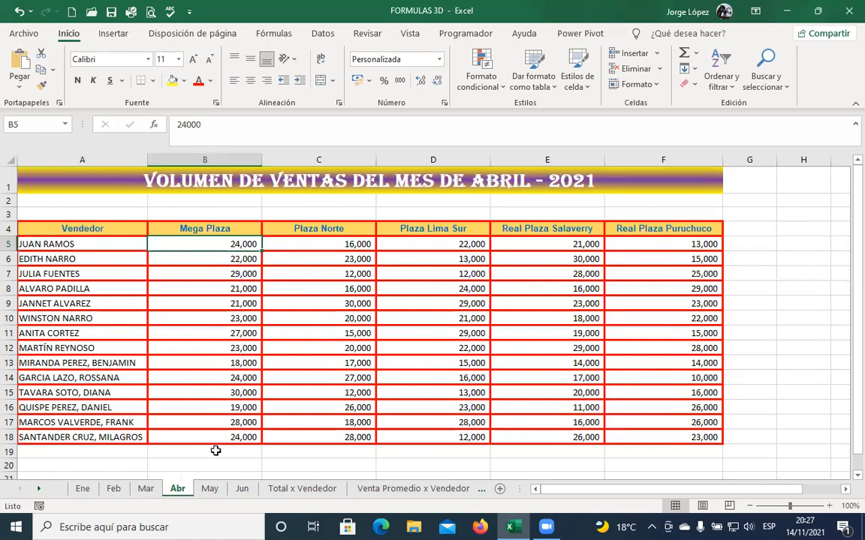
left_click(204, 229)
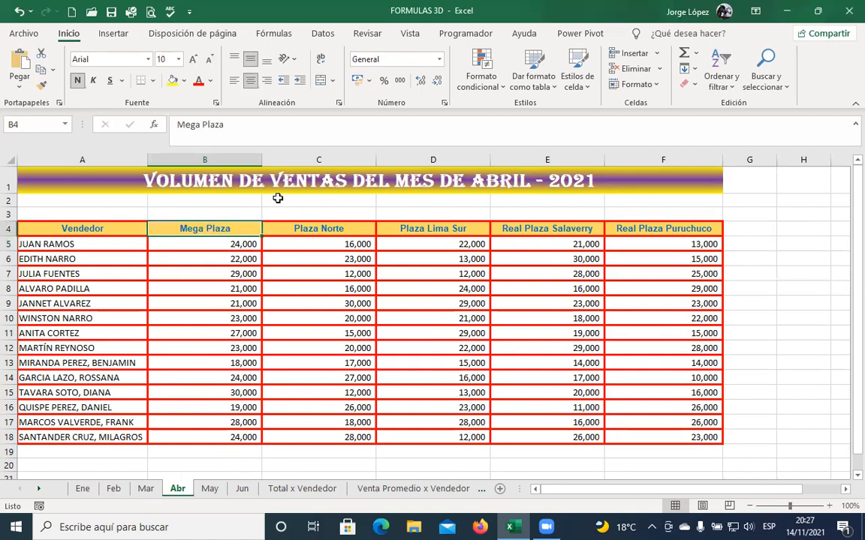
left_click(285, 230)
left_click(229, 229)
left_click(242, 244)
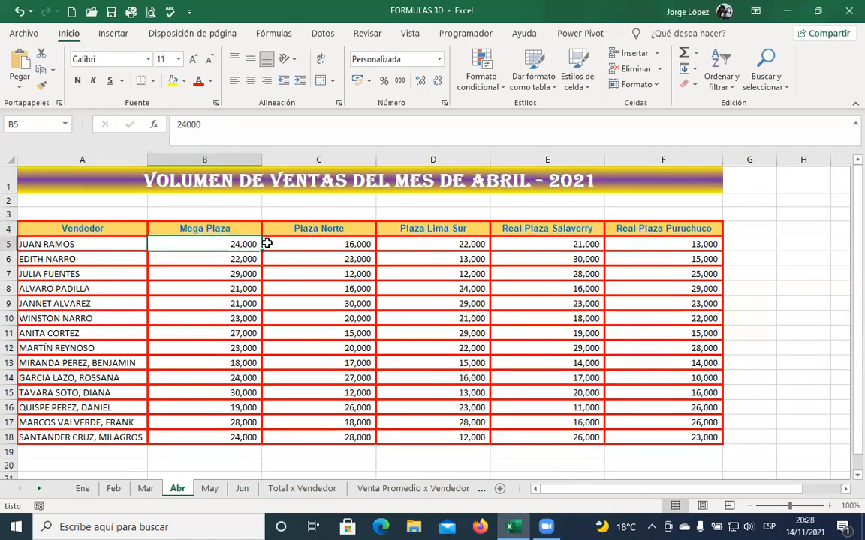
left_click(275, 243)
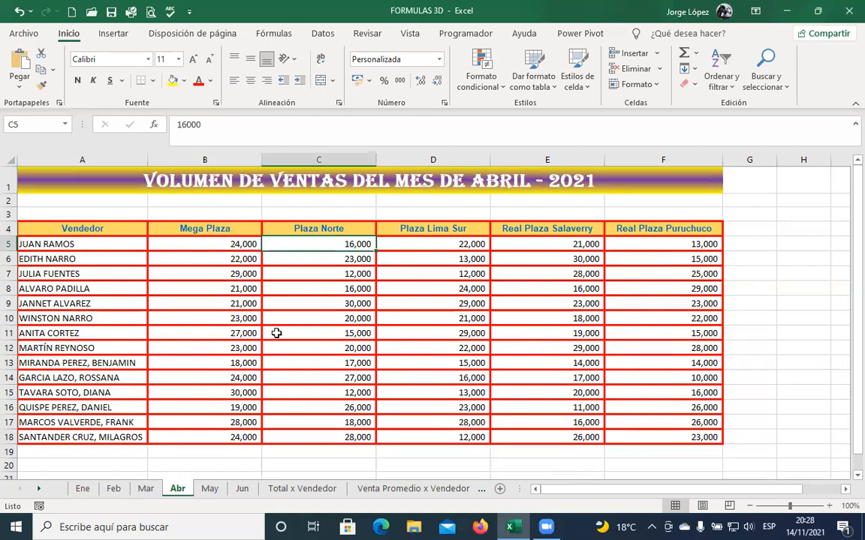
Step: Review January's cell B5, the plaza headers in B4:F4 and the vendor column from A5 down to A18
left_click(81, 488)
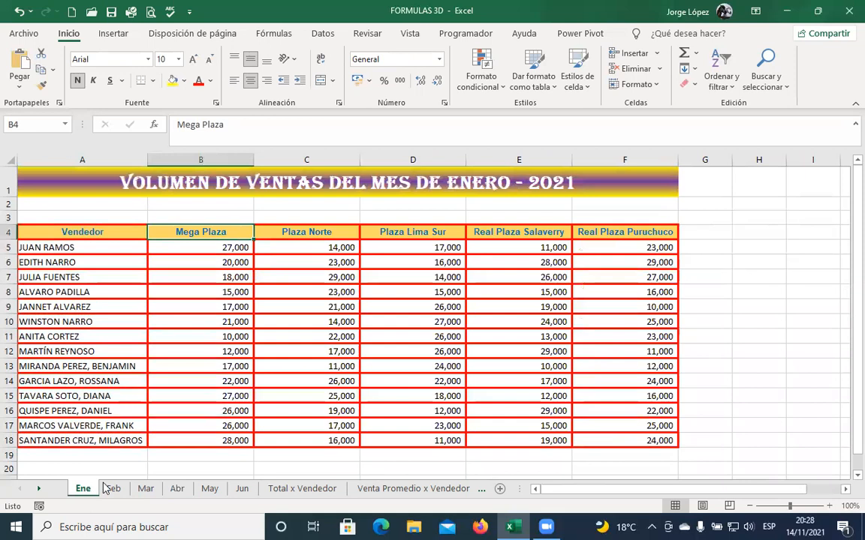
left_click(207, 248)
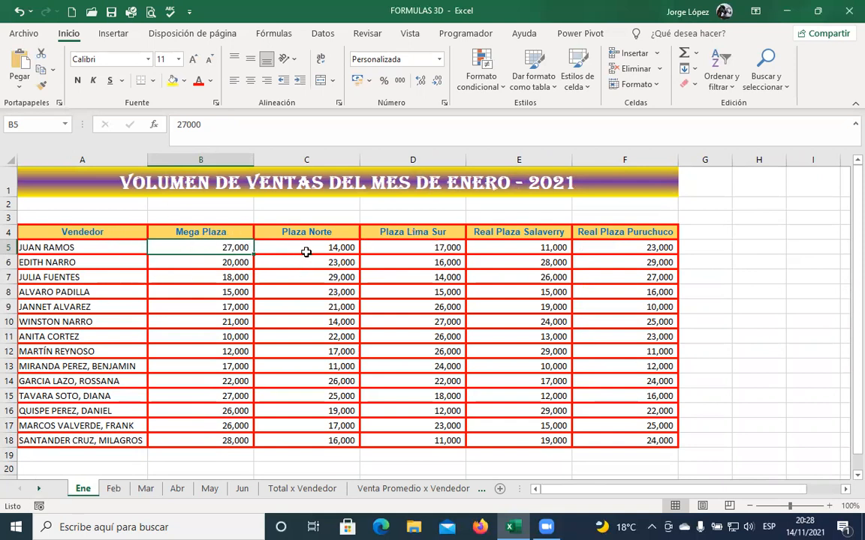
left_click_drag(207, 234, 579, 226)
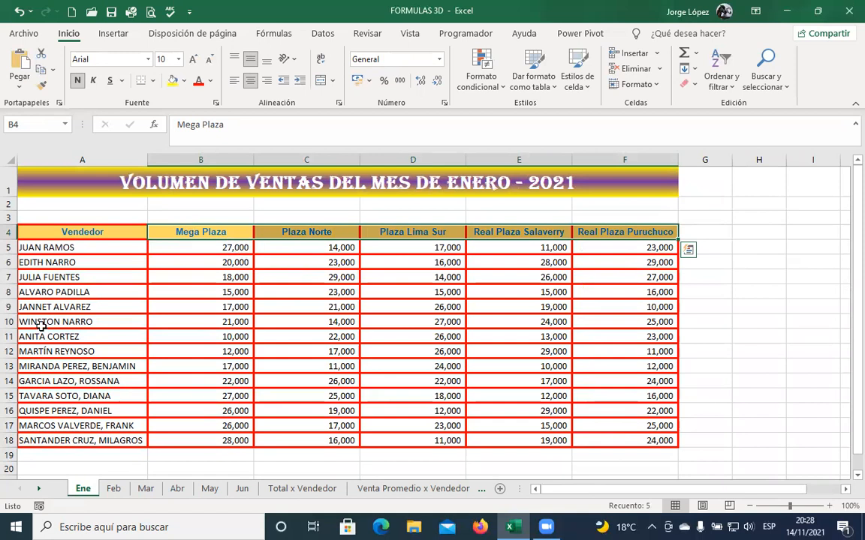
left_click(68, 247)
left_click(75, 262)
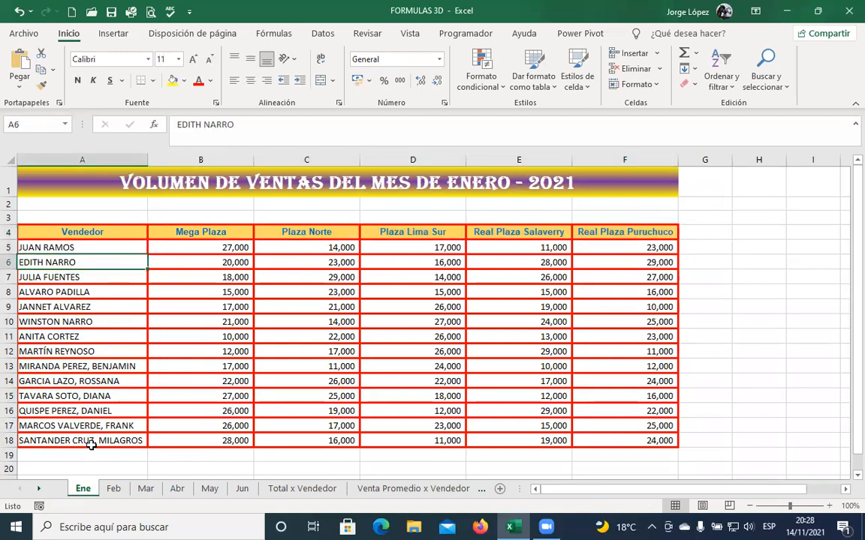
left_click(91, 442)
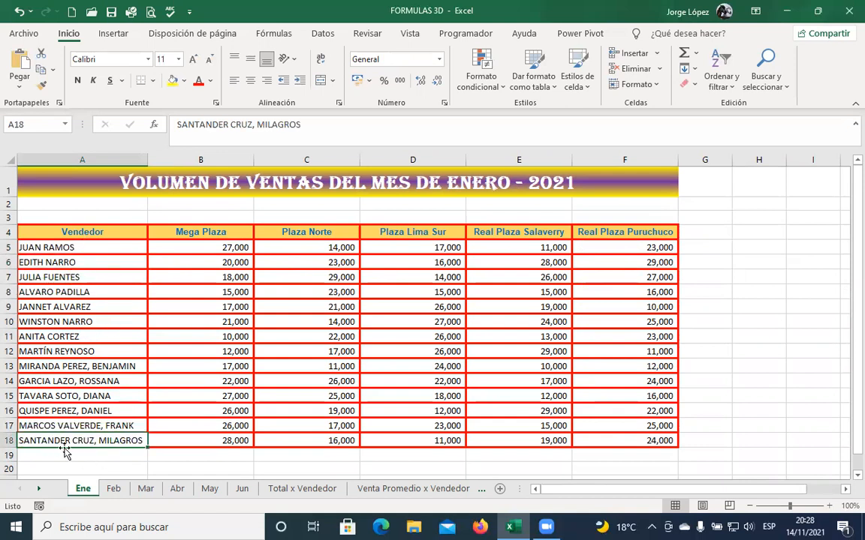
Step: Compare the vendor and plaza layout on the February, March, April, May and June sheets in sequence
left_click(114, 489)
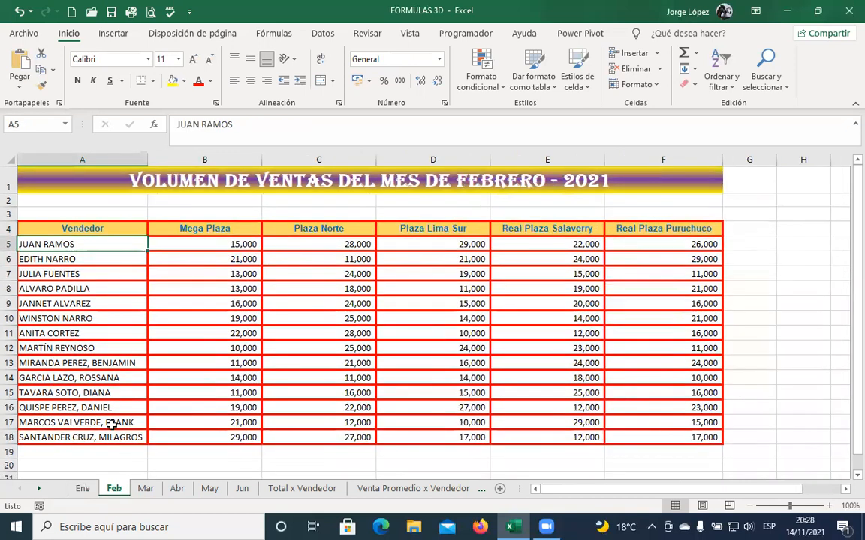
left_click(146, 489)
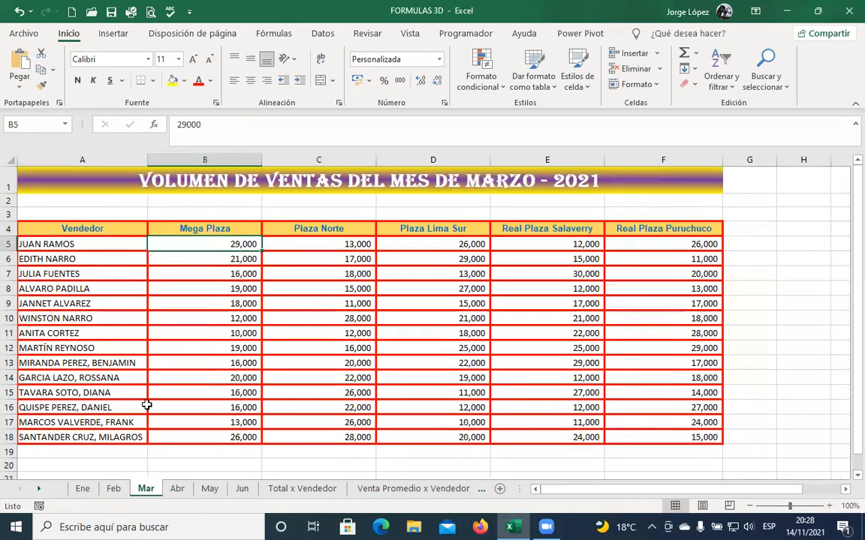
left_click(180, 491)
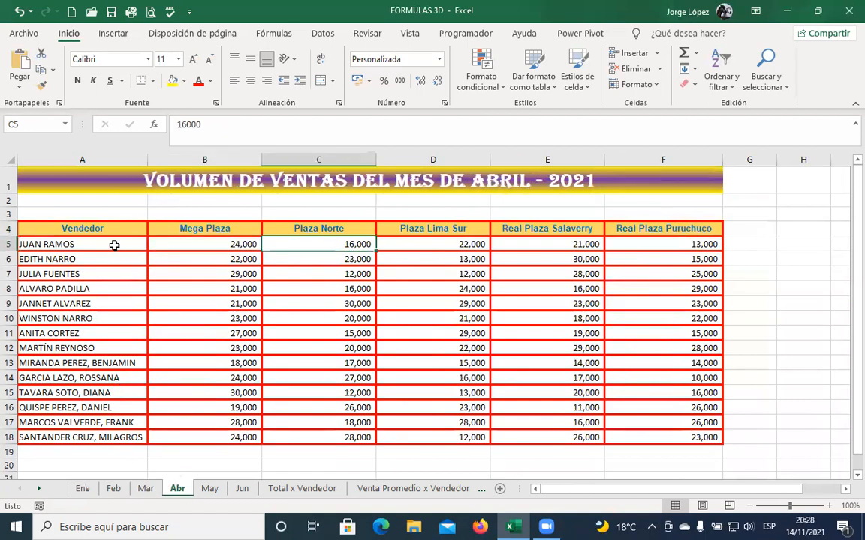
left_click(209, 491)
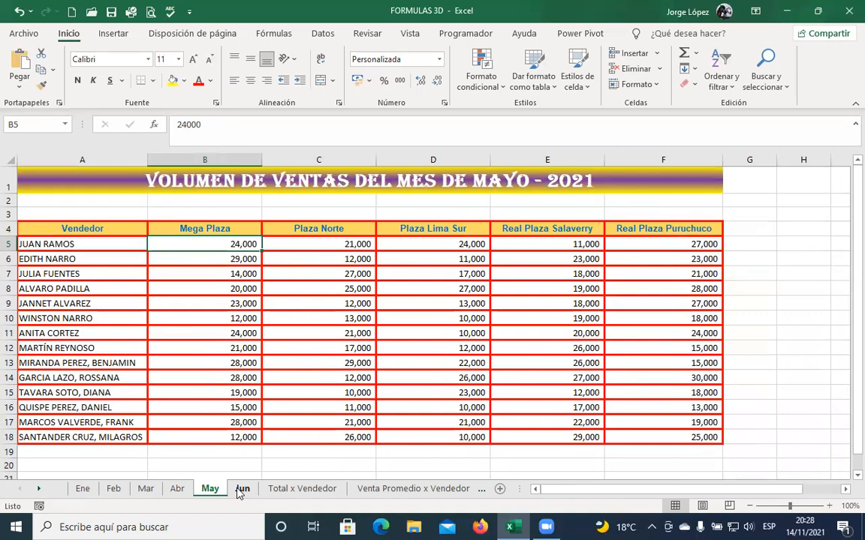
left_click(241, 490)
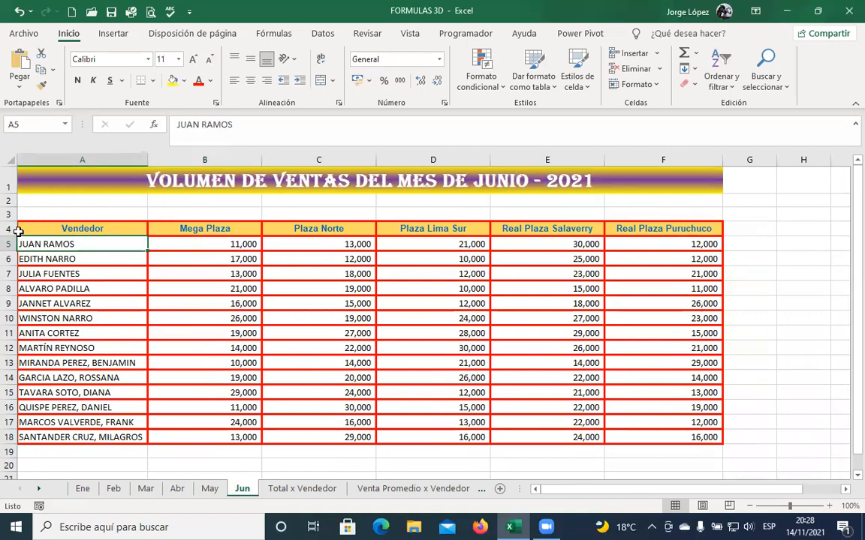
Step: Check the first and last plaza headers, B4 and F4, on June and May, and review the sheets back to January
left_click(226, 232)
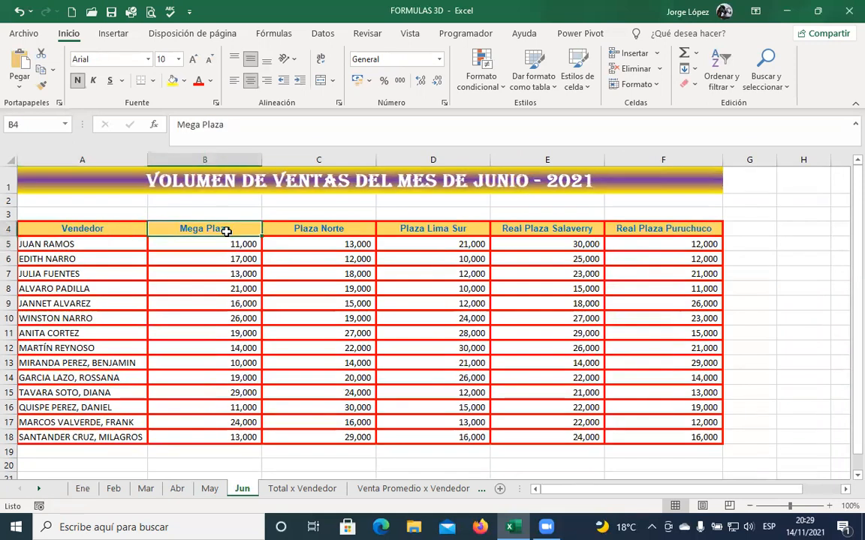
left_click(639, 232)
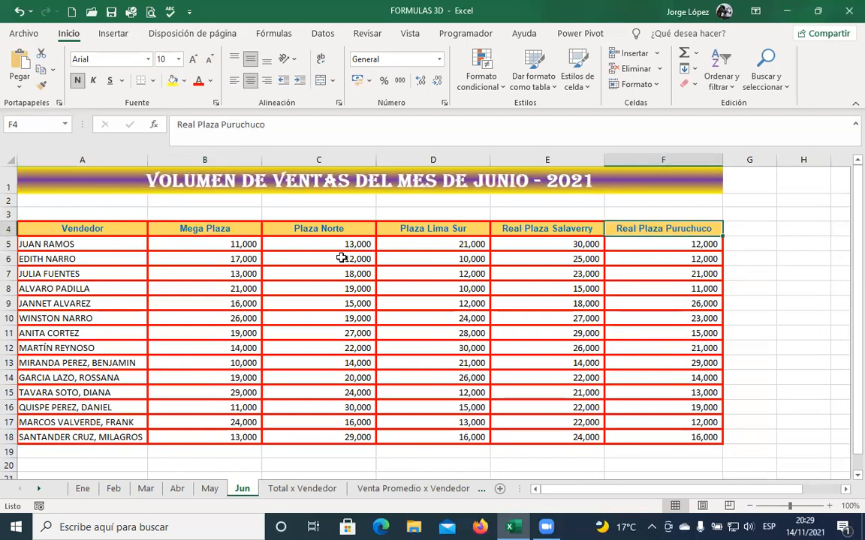
left_click(202, 229)
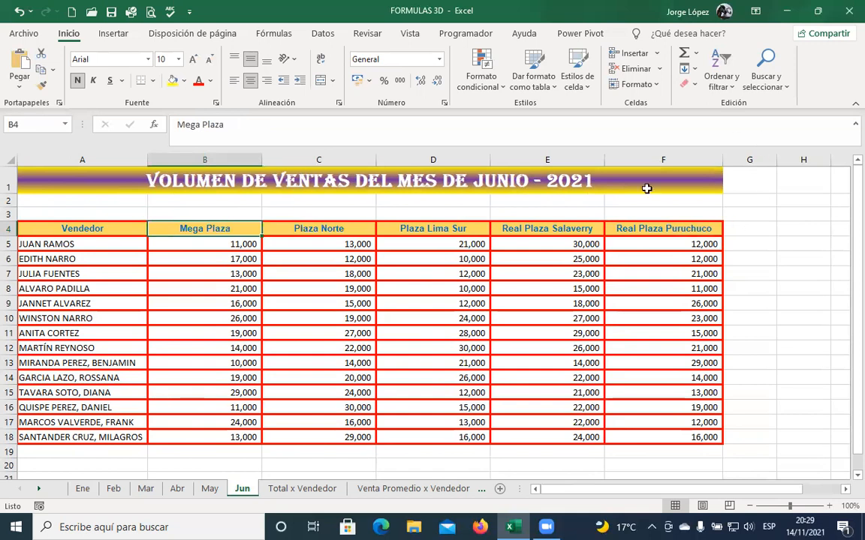
left_click(658, 233)
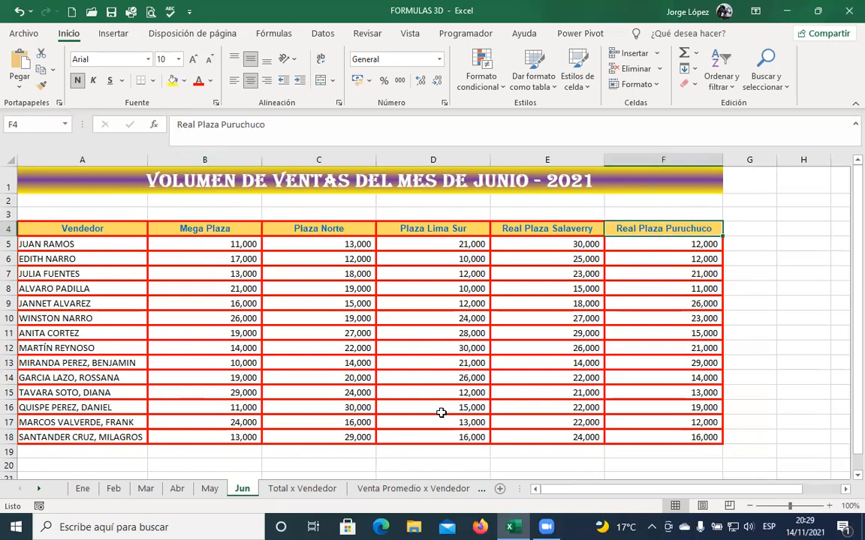
left_click(211, 489)
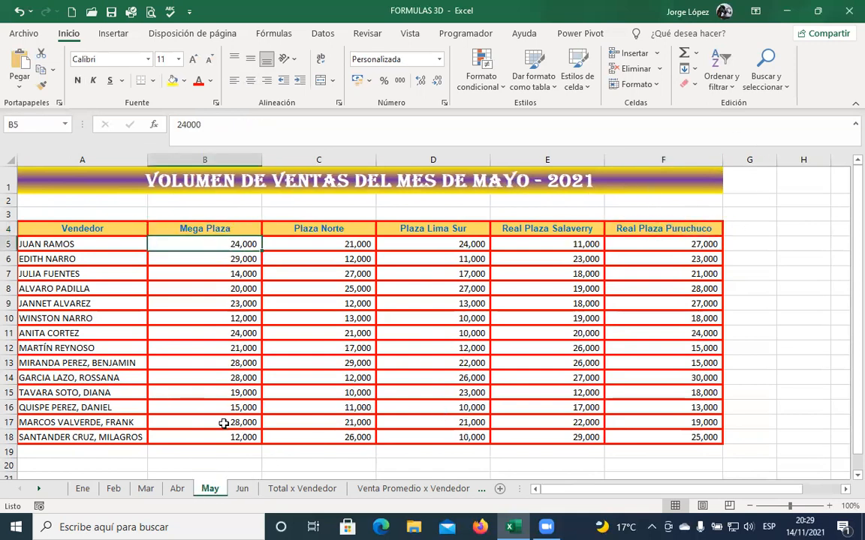
left_click(214, 229)
left_click(628, 228)
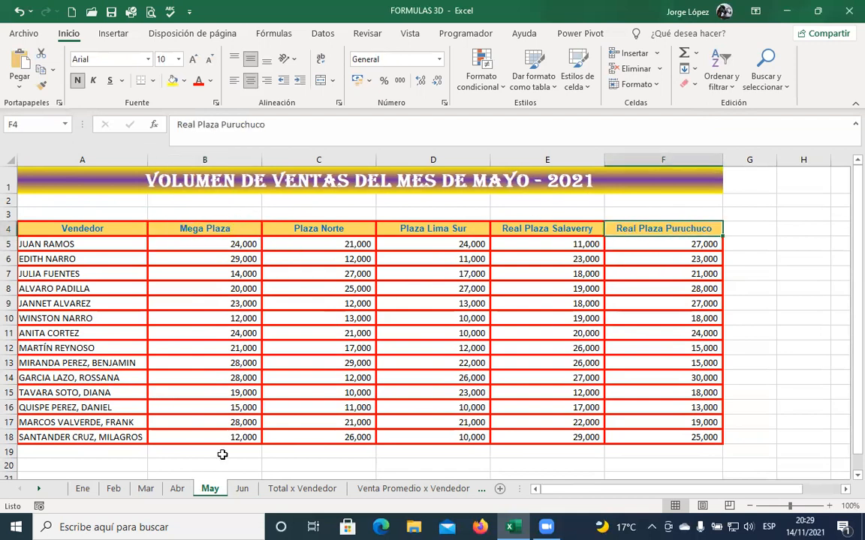
left_click(177, 489)
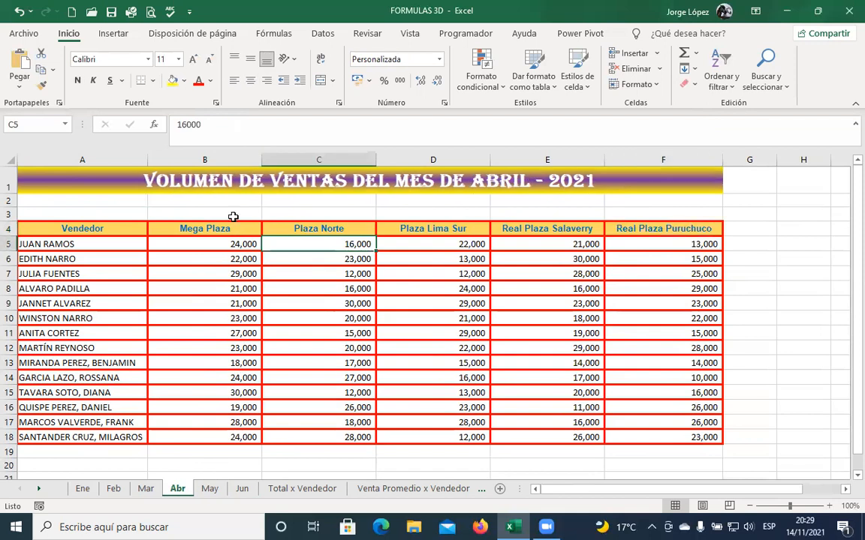
left_click(142, 489)
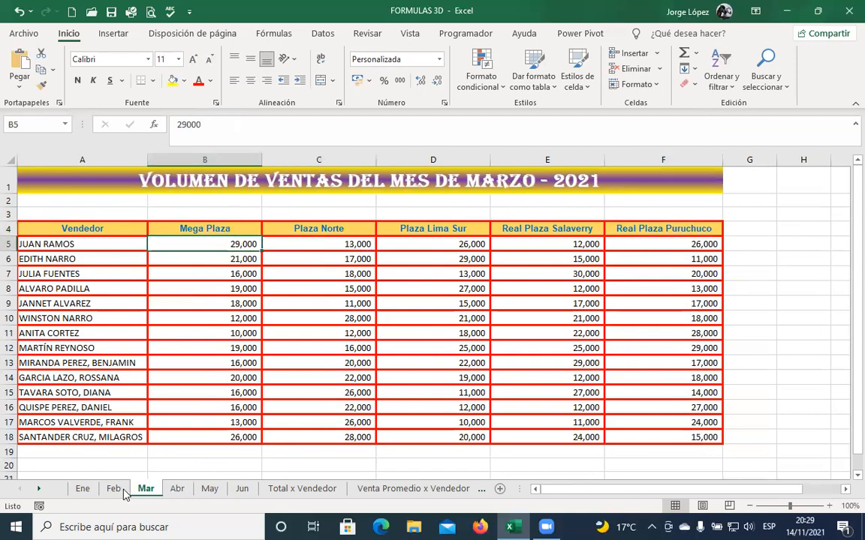
left_click(114, 490)
left_click(86, 489)
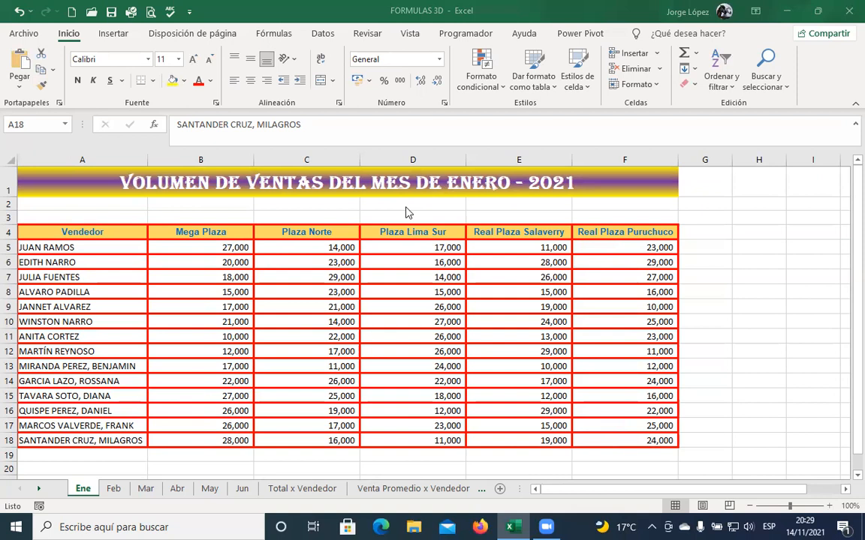
Step: Switch to the DEFINICION DE FORMULAS 3D presentation and read the 3D formula procedure through to the slide "Obteniendo la formula 3D"
left_click(788, 16)
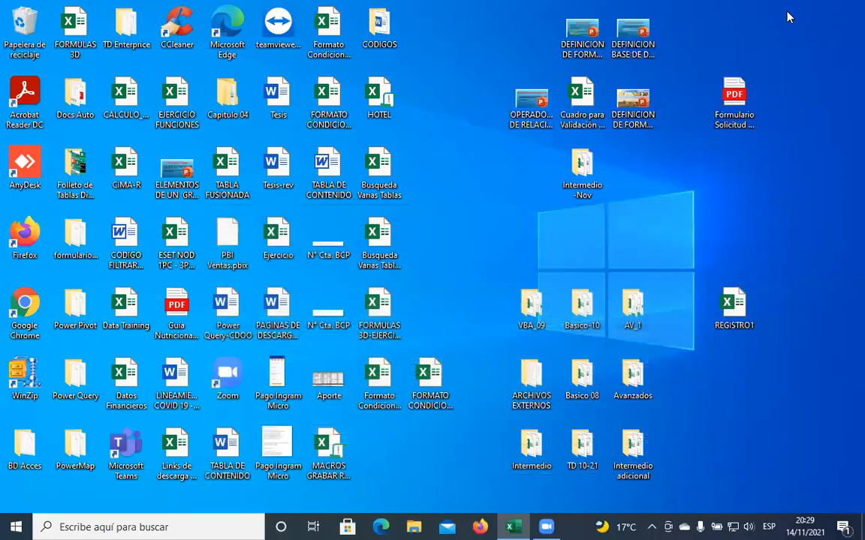
left_click(628, 113)
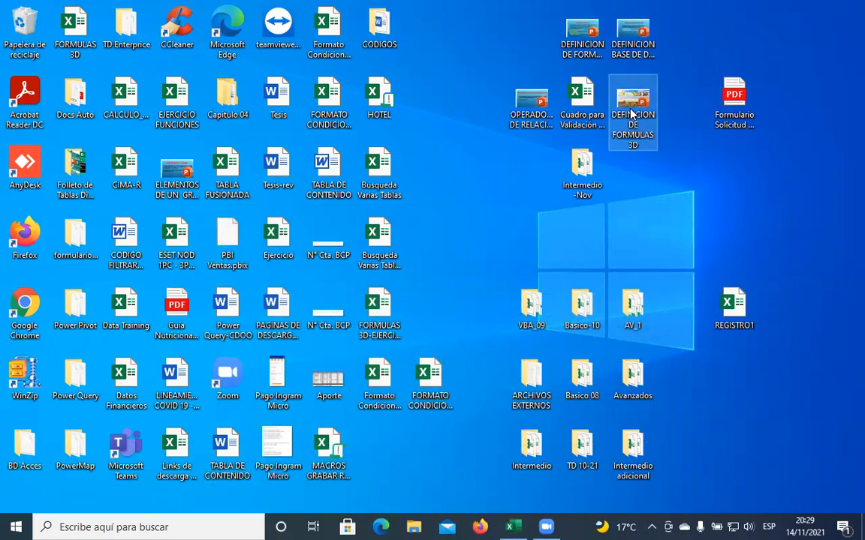
double_click(631, 113)
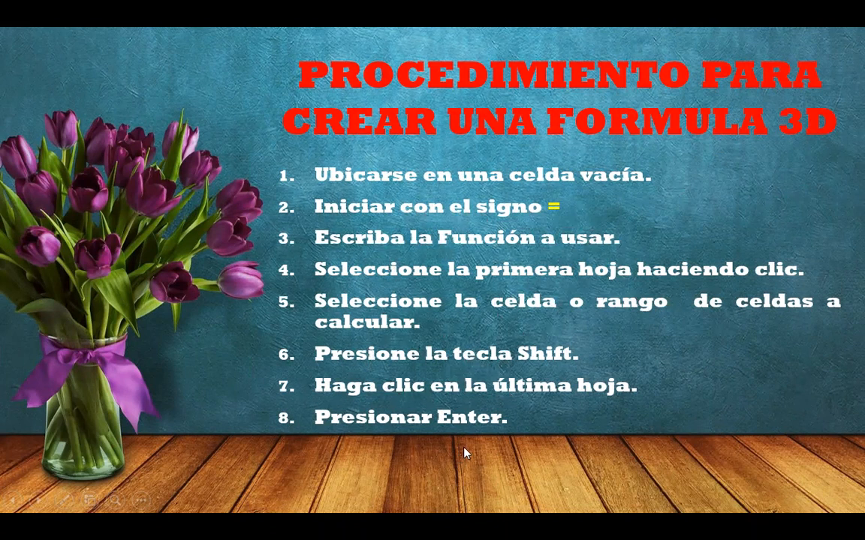
left_click(511, 280)
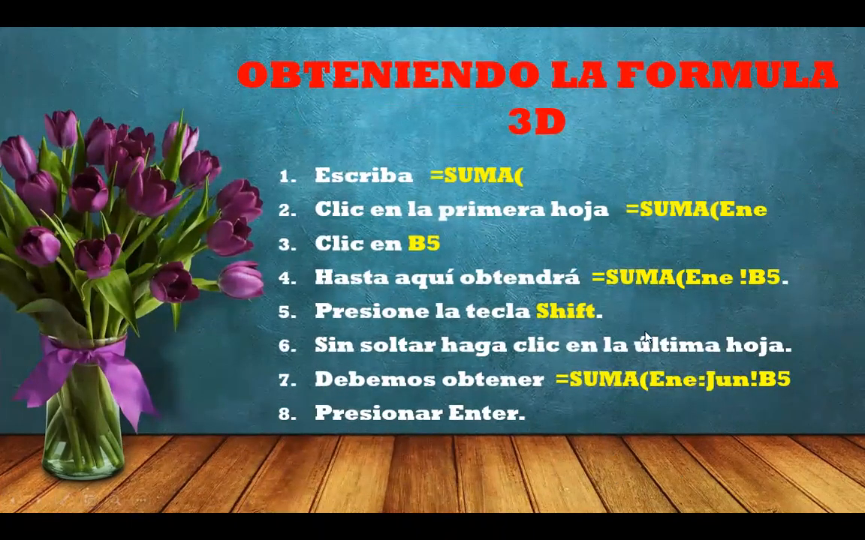
Step: Switch back to the FORMULAS 3D workbook in Excel and compare the Total x Vendedor sheet's vendor list and plaza headers with Ene and Jun
key("alt+Tab")
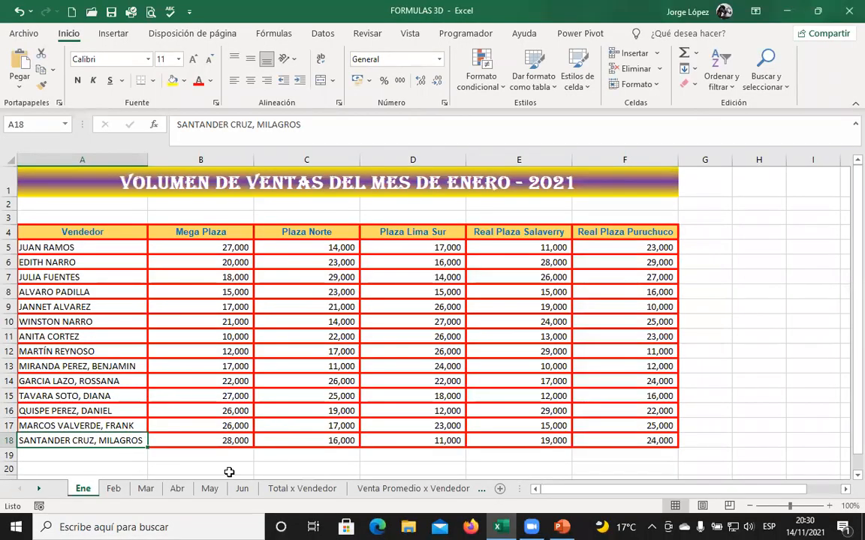
left_click(291, 489)
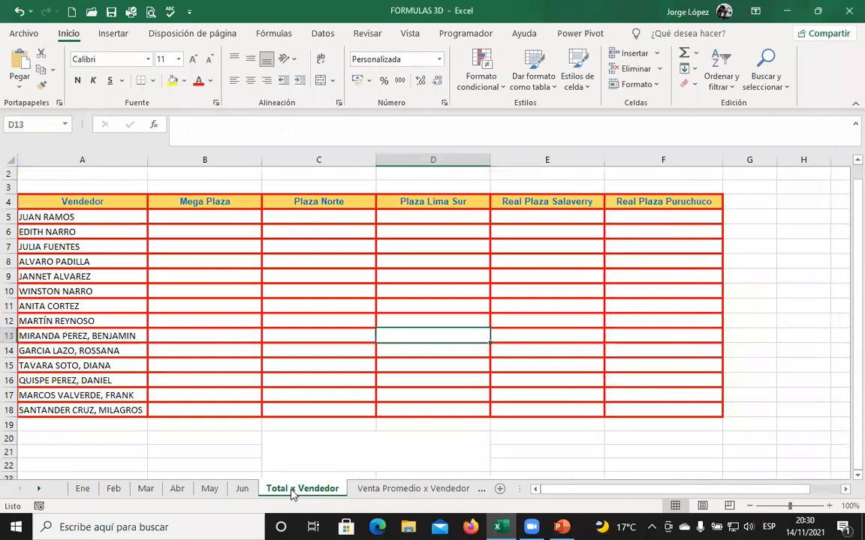
left_click(240, 219)
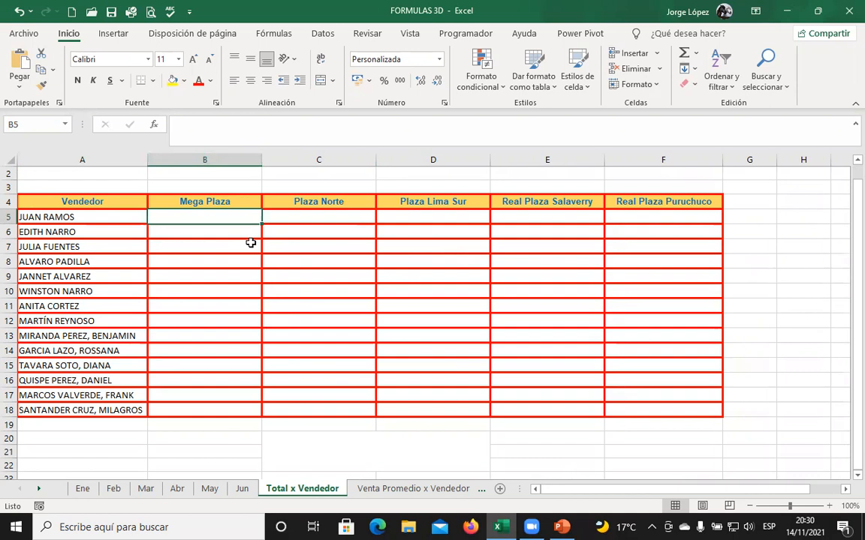
scroll(249, 243, "up", 1)
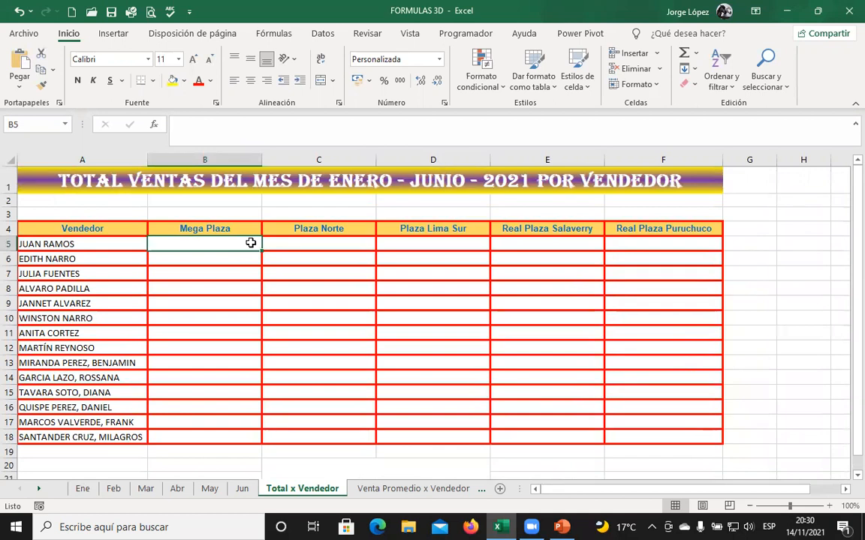
left_click(138, 246)
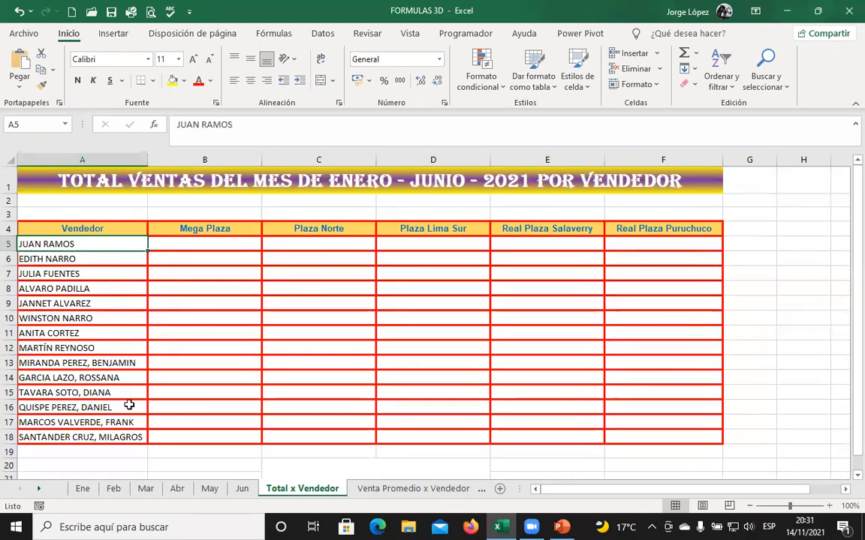
left_click(83, 490)
left_click(241, 489)
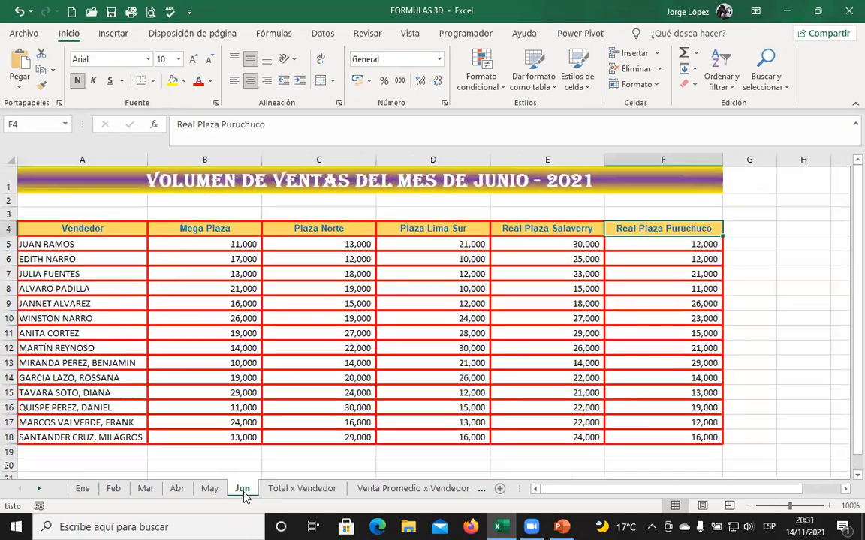
left_click(83, 489)
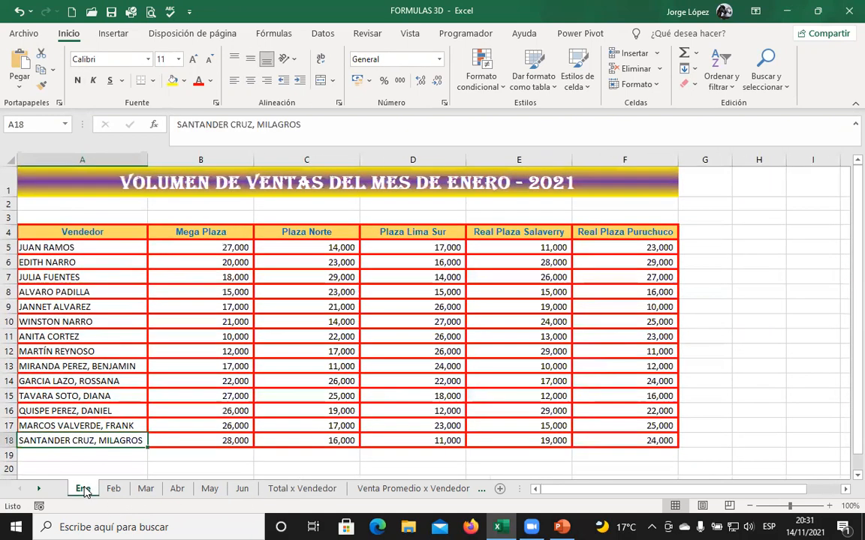
left_click(283, 490)
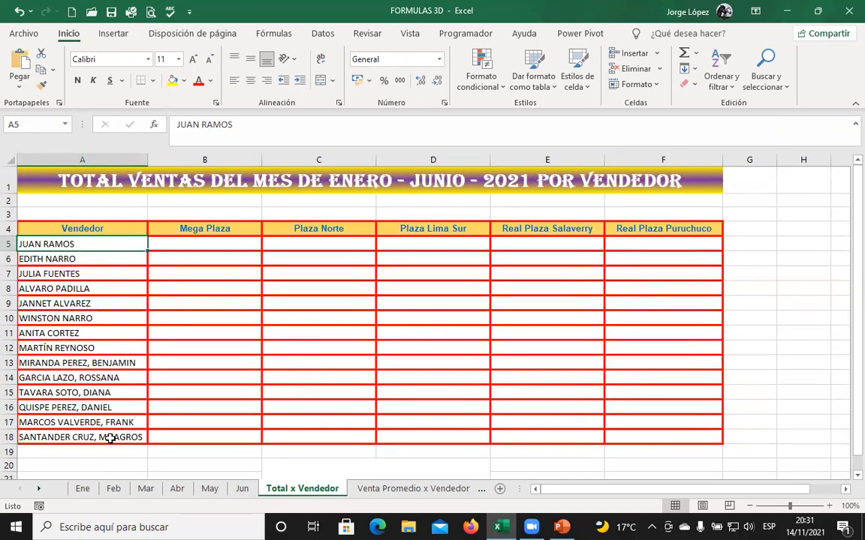
left_click(224, 229)
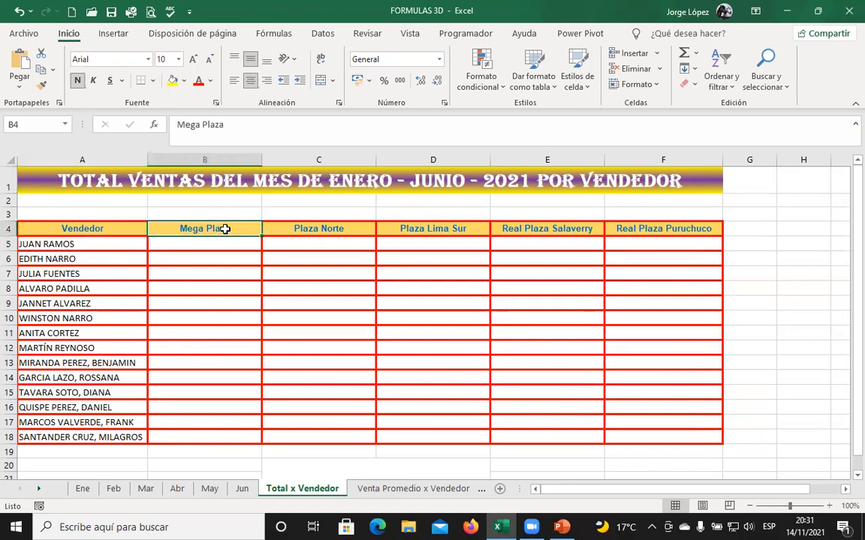
left_click(659, 229)
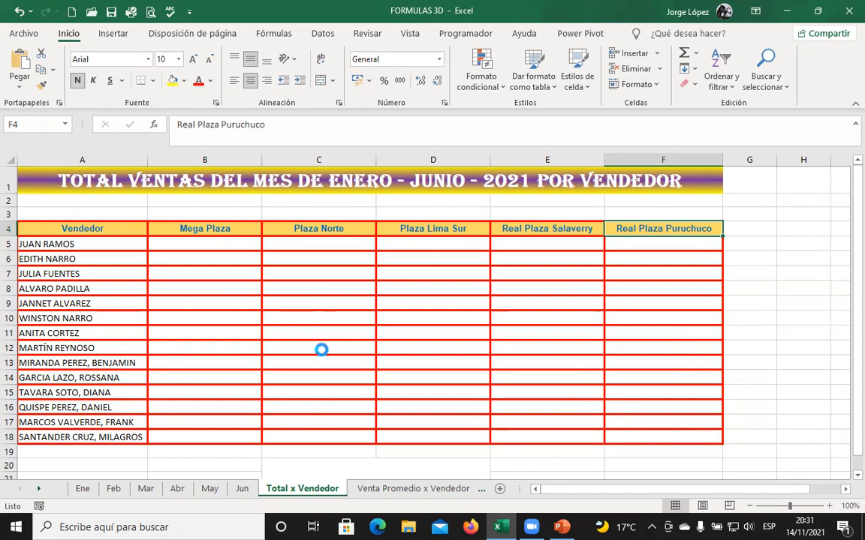
Step: Enter the 3D formula =SUMA(Ene:Jun!B5) in cell B5 of the Total x Vendedor sheet
scroll(320, 351, "up", 3)
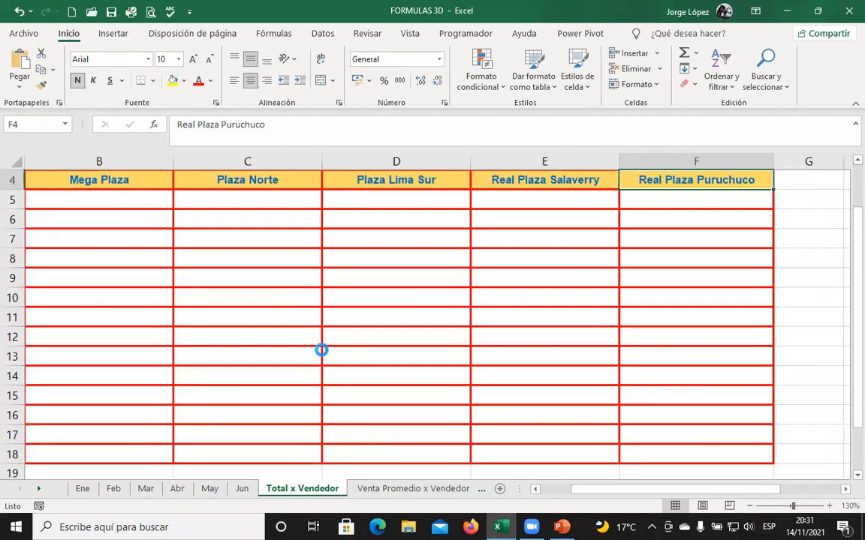
scroll(320, 350, "up", 3)
left_click_drag(619, 496, 561, 494)
scroll(540, 451, "up", 1)
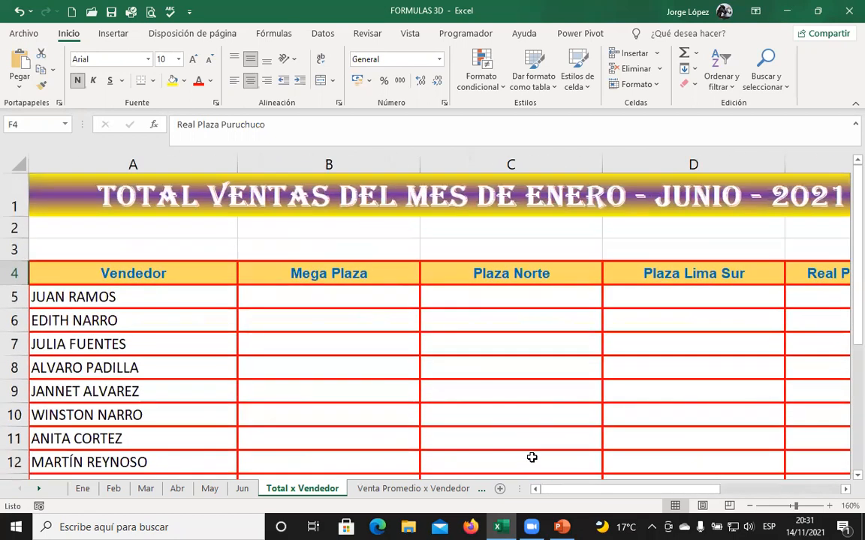
left_click(339, 304)
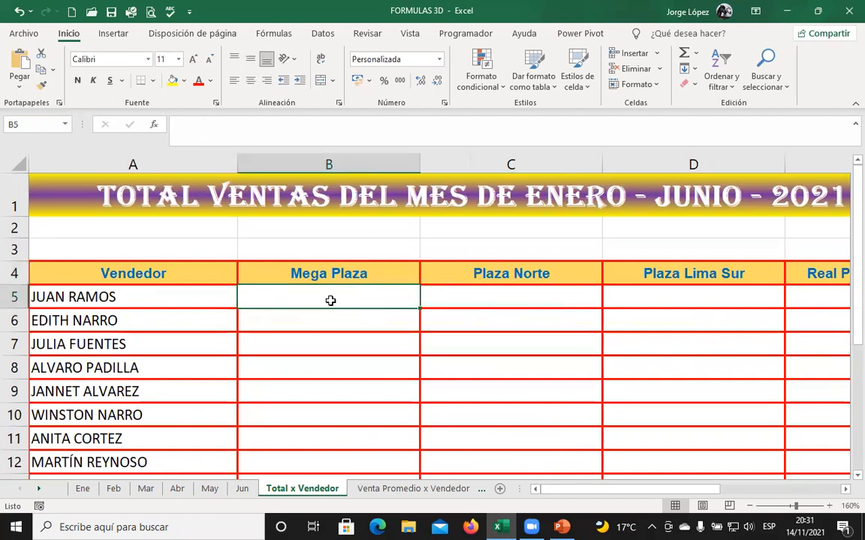
type("=")
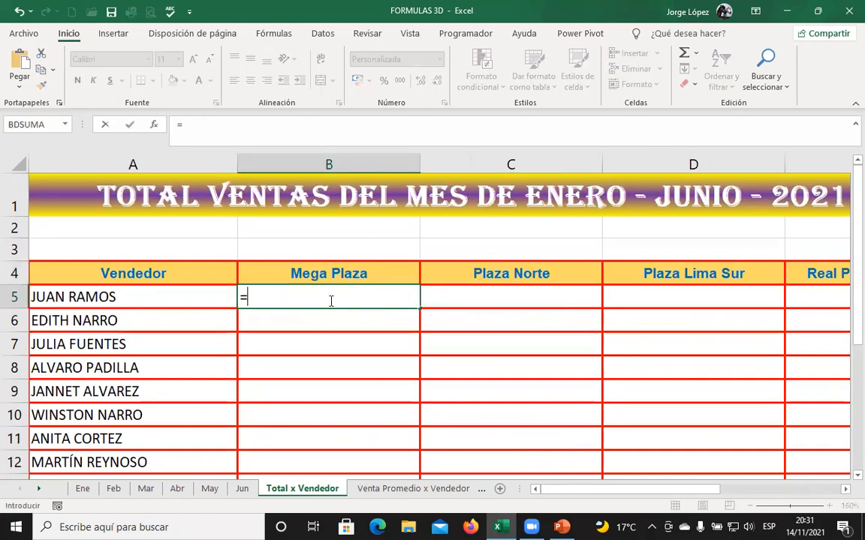
type("SU")
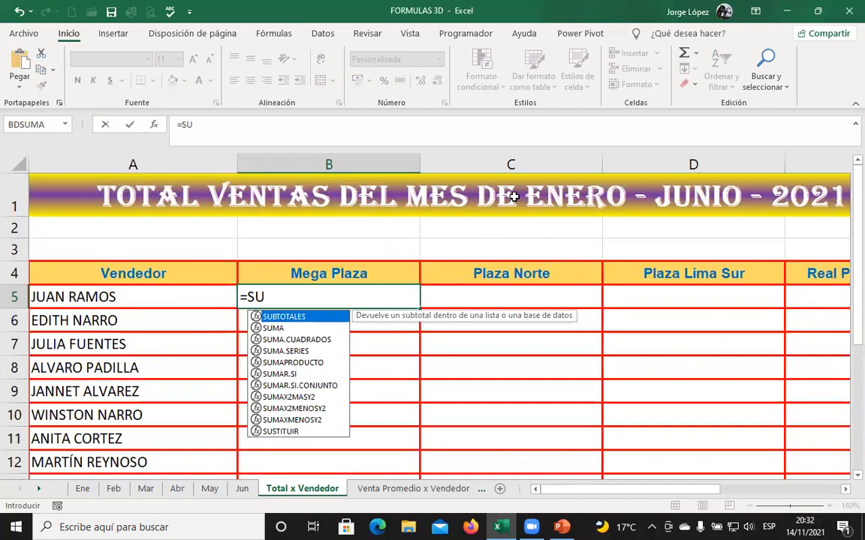
double_click(285, 328)
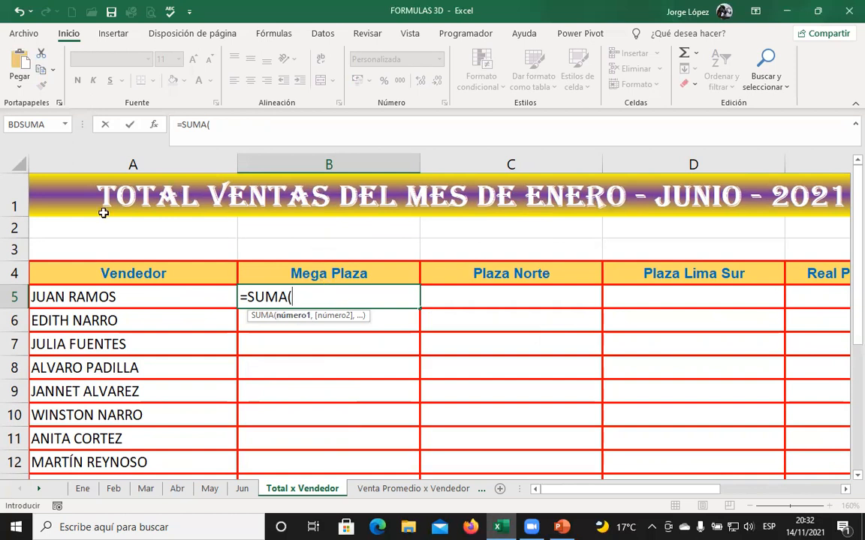
left_click(84, 490)
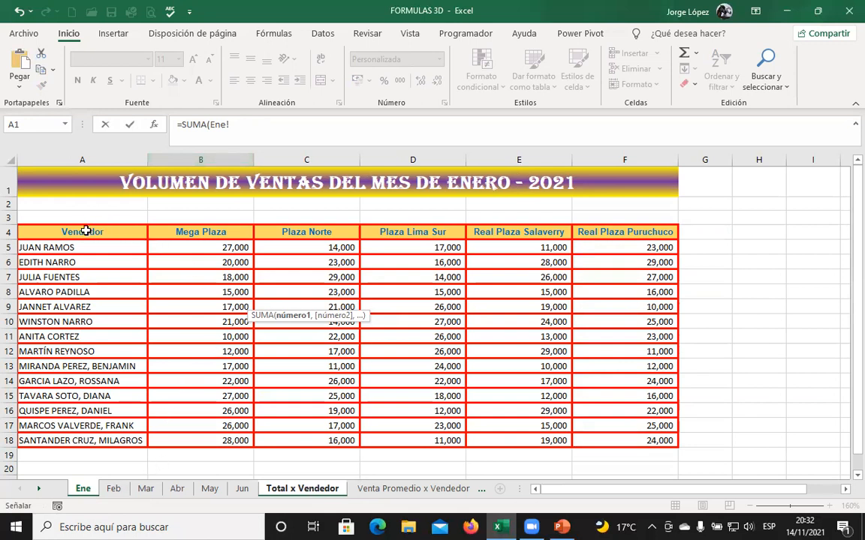
left_click(213, 247)
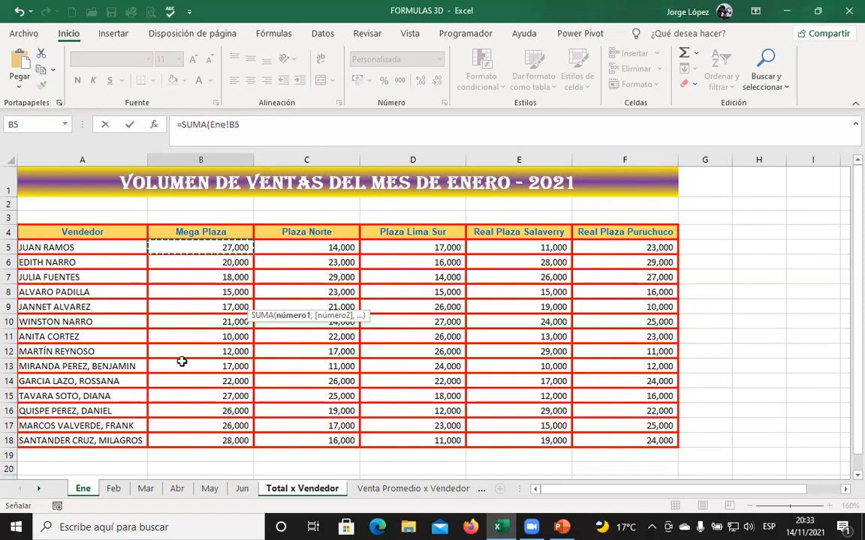
left_click(242, 490, "shift")
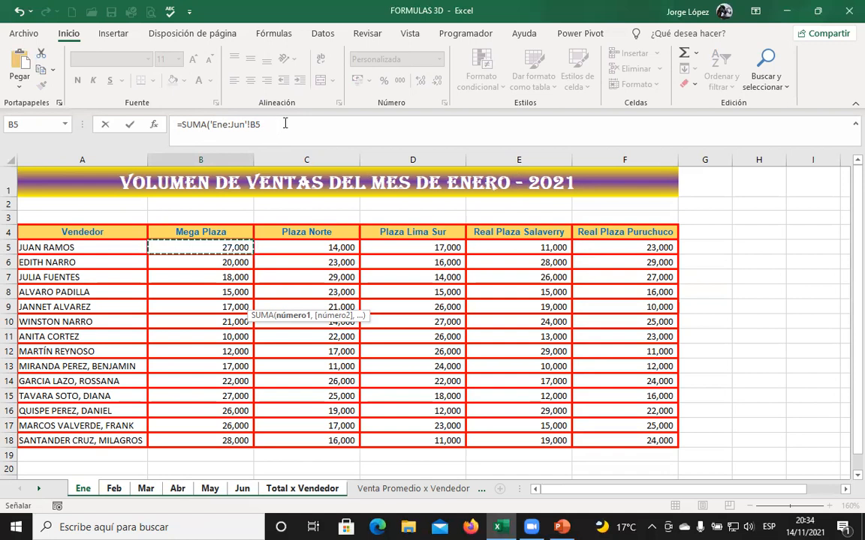
key("Return")
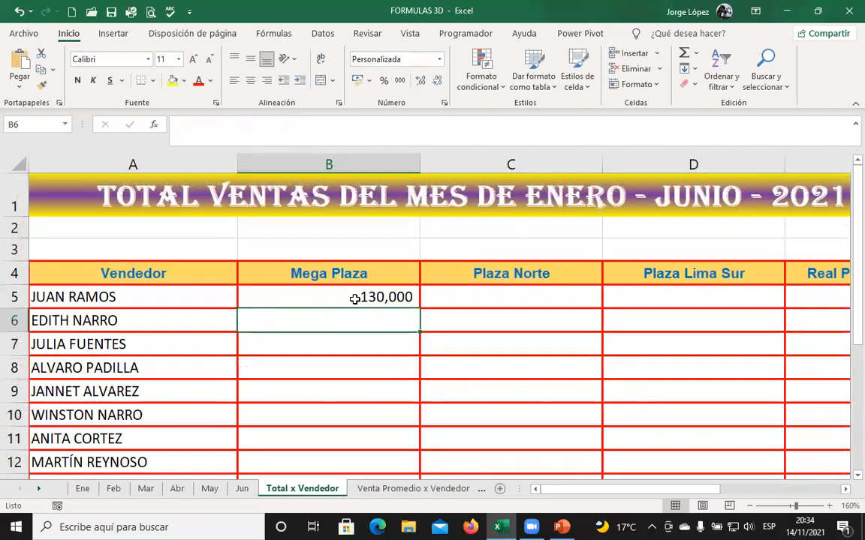
Step: Fill the 3D formula from B5 down to B18 and inspect the copied formulas in B6 and B7
left_click(354, 298)
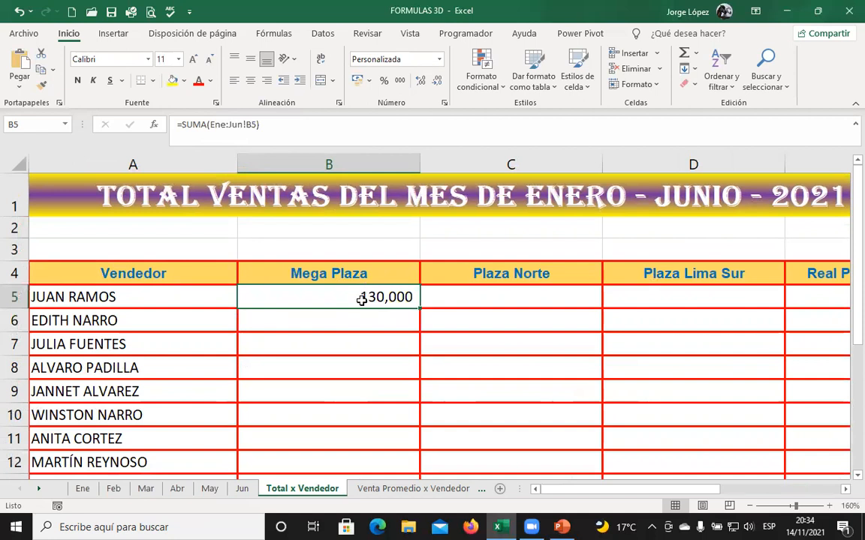
double_click(421, 310)
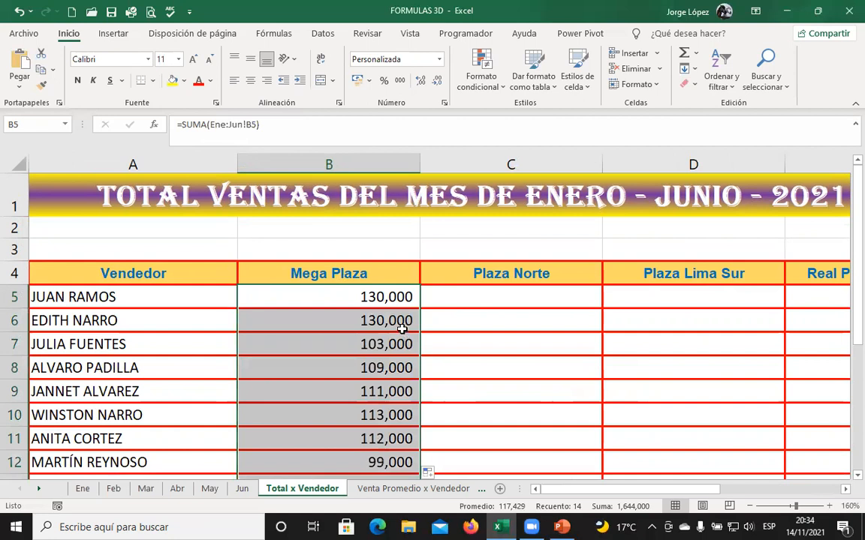
left_click(393, 320)
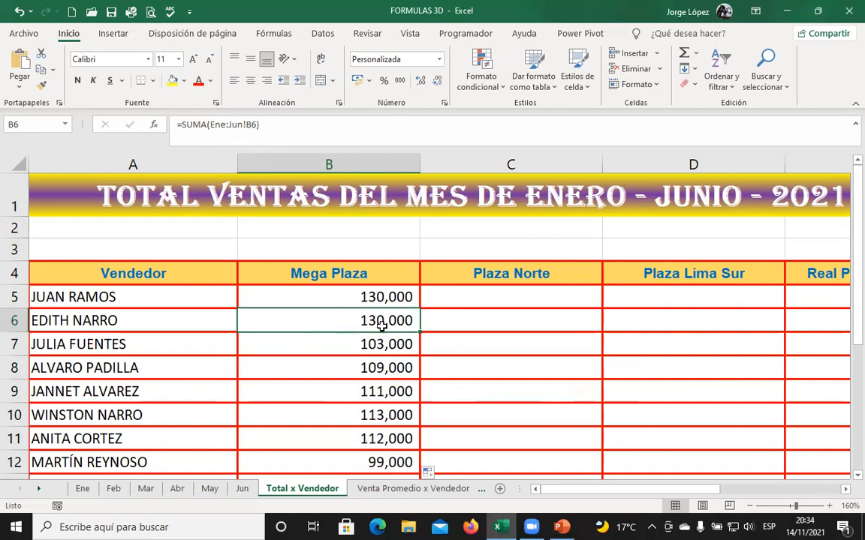
double_click(385, 321)
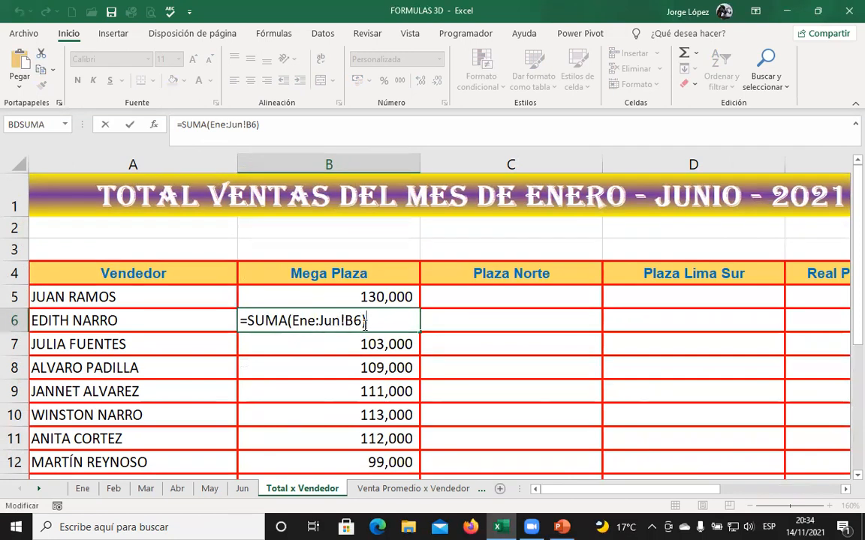
key("Return")
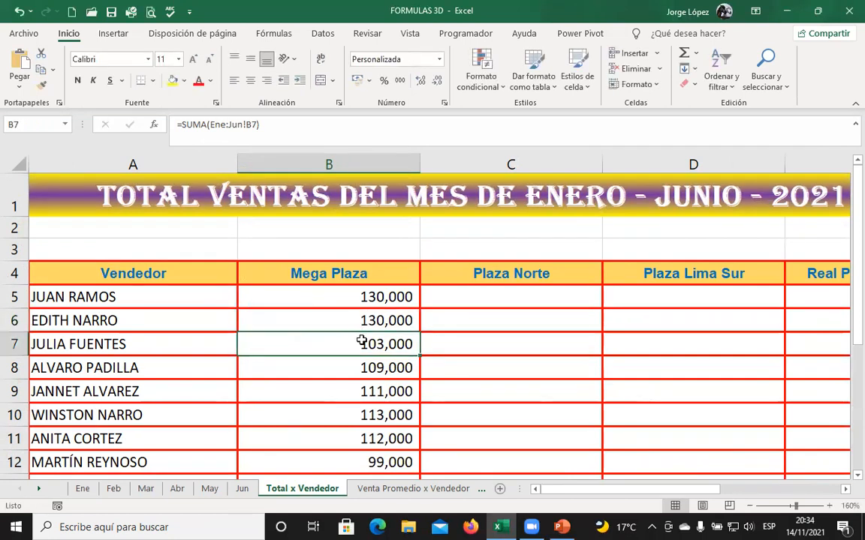
double_click(359, 343)
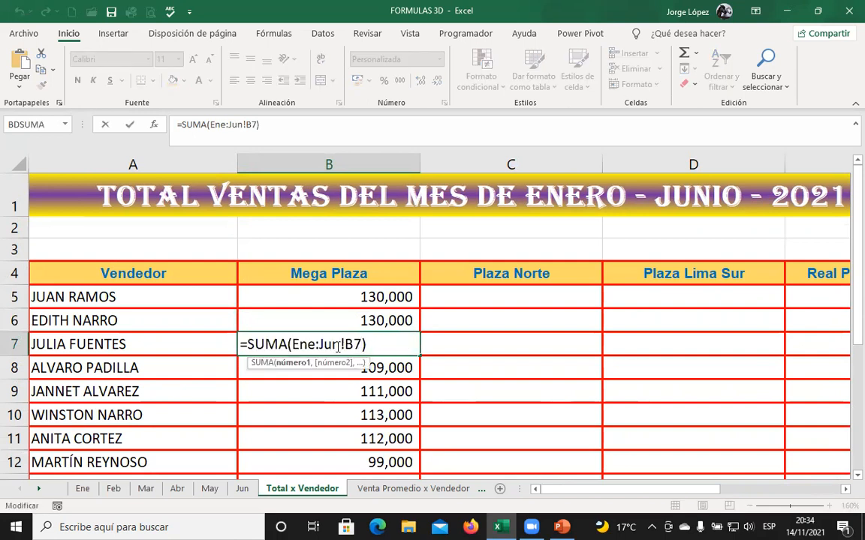
key("Return")
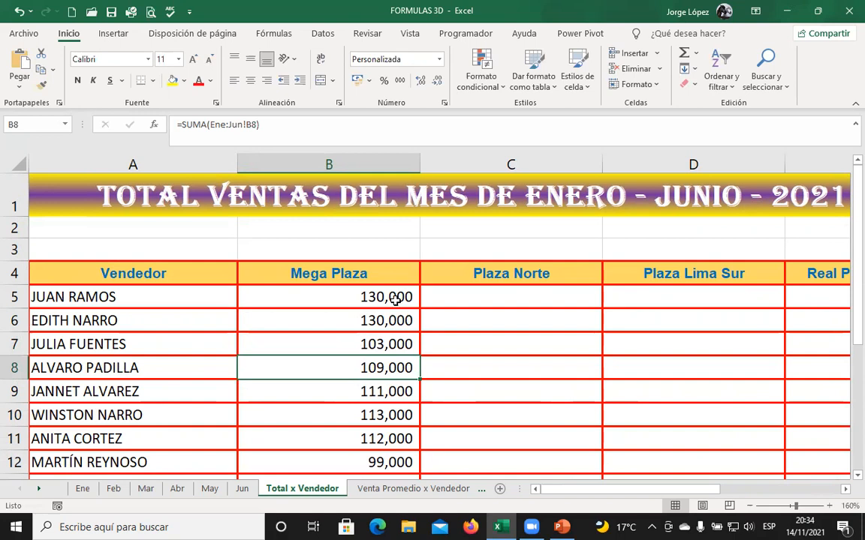
Step: Copy the formulas in B5:B18 across to column F and compare the formulas in B5 and C5
left_click_drag(402, 294, 582, 446)
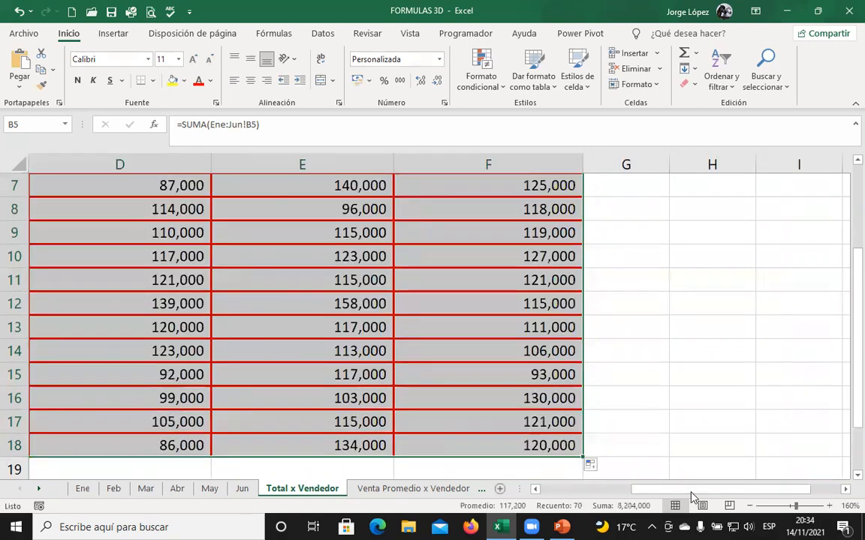
left_click_drag(687, 490, 596, 504)
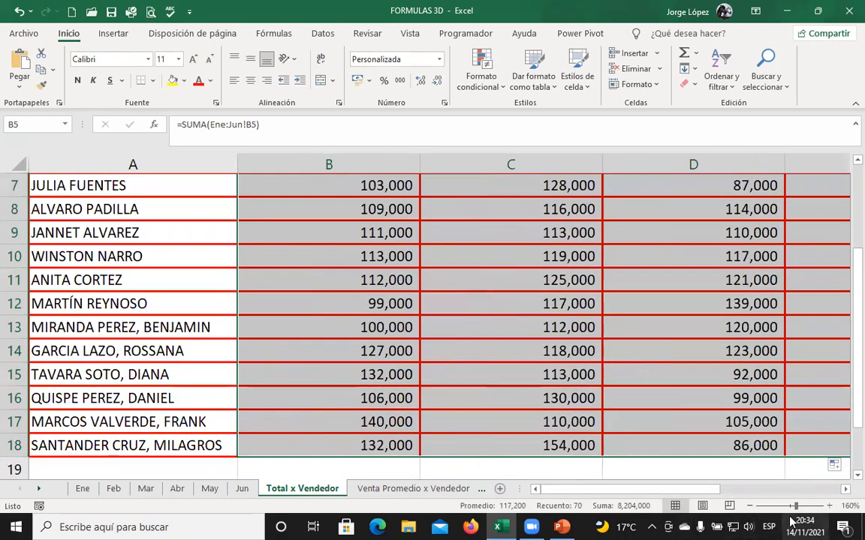
left_click_drag(794, 511, 783, 512)
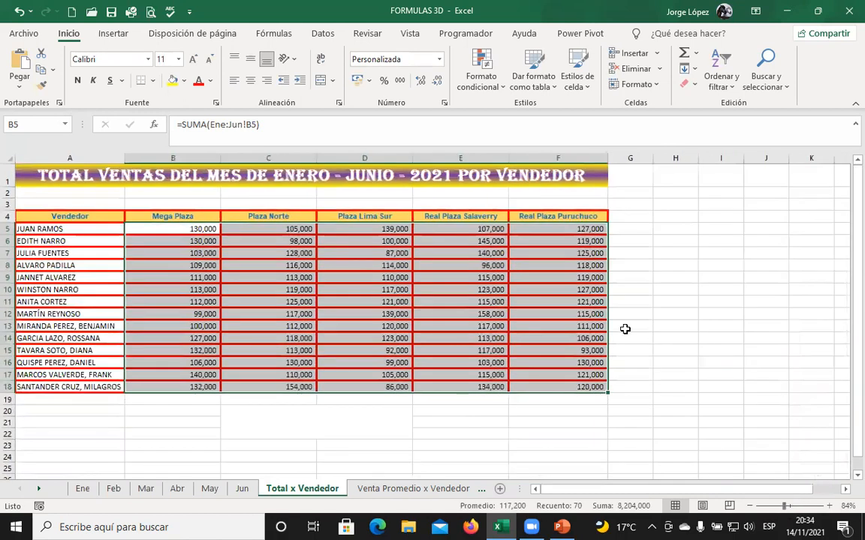
left_click(182, 230)
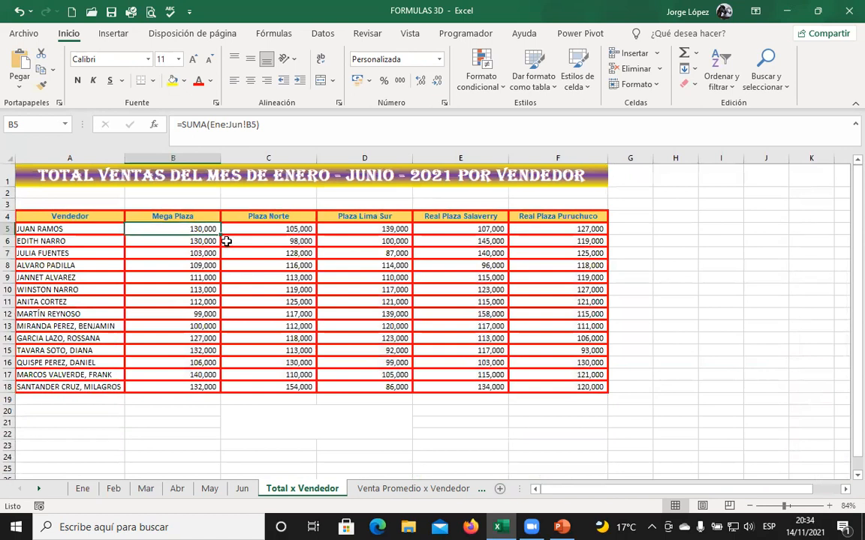
left_click(239, 227)
left_click(183, 228)
left_click(250, 226)
left_click(187, 228)
Step: Highlight the Mega Plaza totals in cells B5 and B7 with yellow fill
left_click_drag(784, 507, 789, 508)
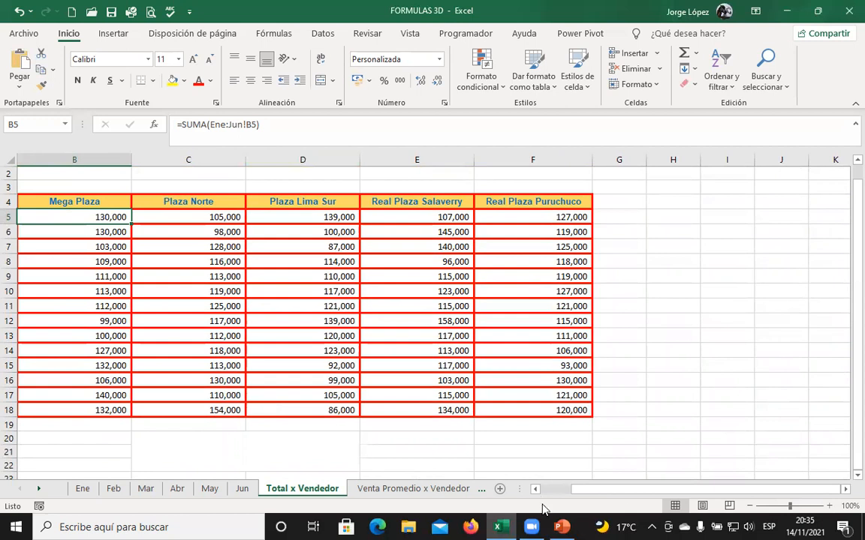
left_click_drag(608, 498, 584, 496)
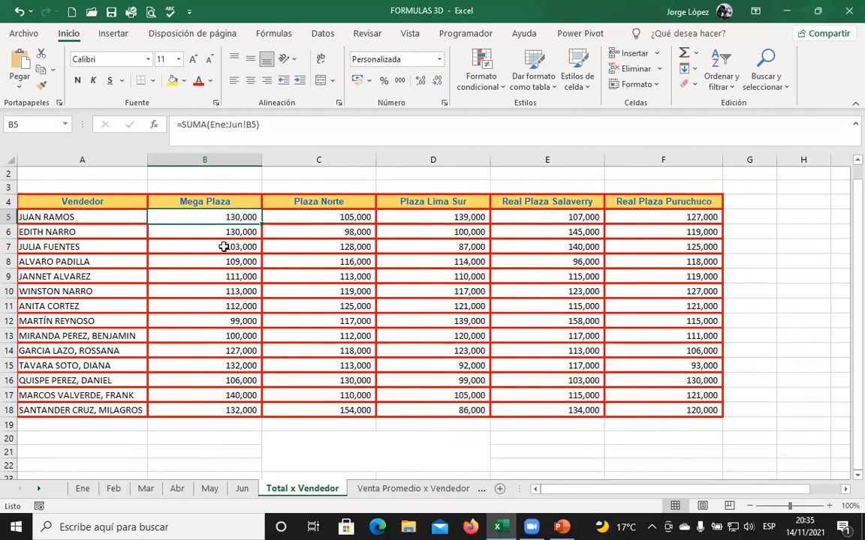
left_click(223, 247, "ctrl")
left_click(172, 81)
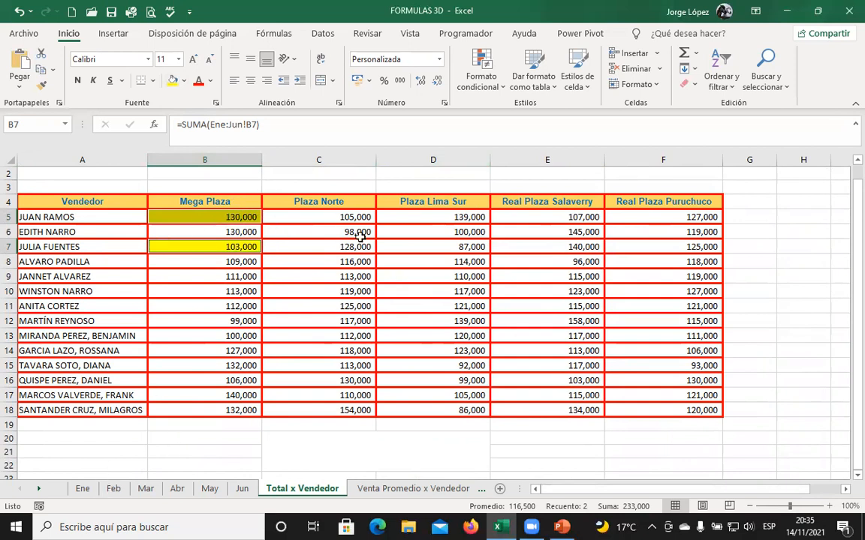
left_click(224, 217)
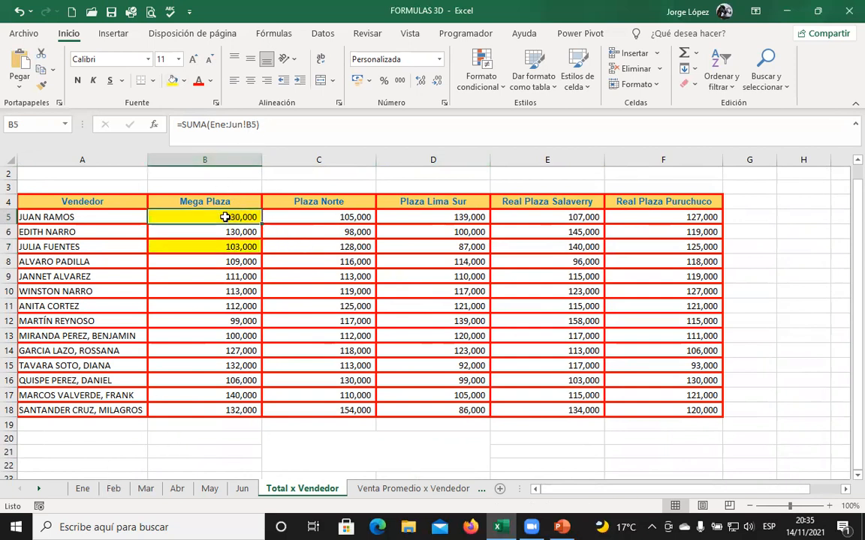
Step: Inspect the 3D SUMA formula in cell B5 of the Total x Vendedor sheet without changing it
double_click(224, 217)
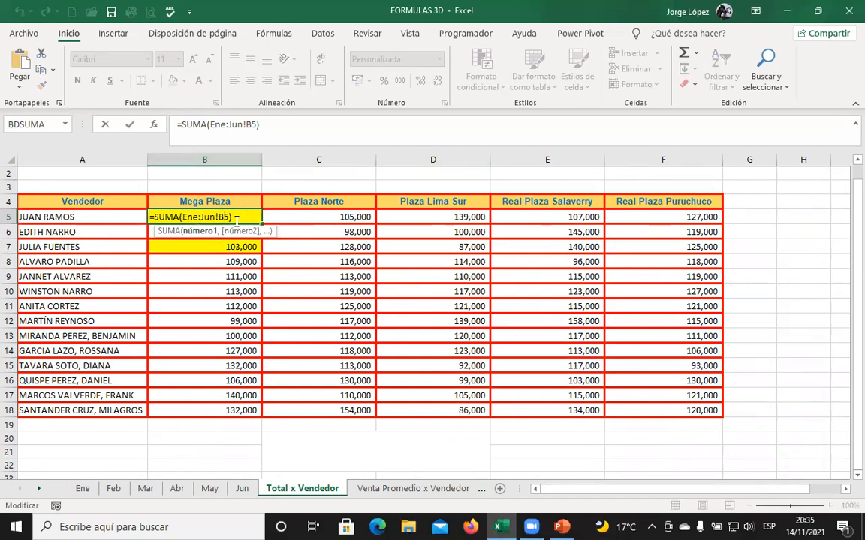
key("Return")
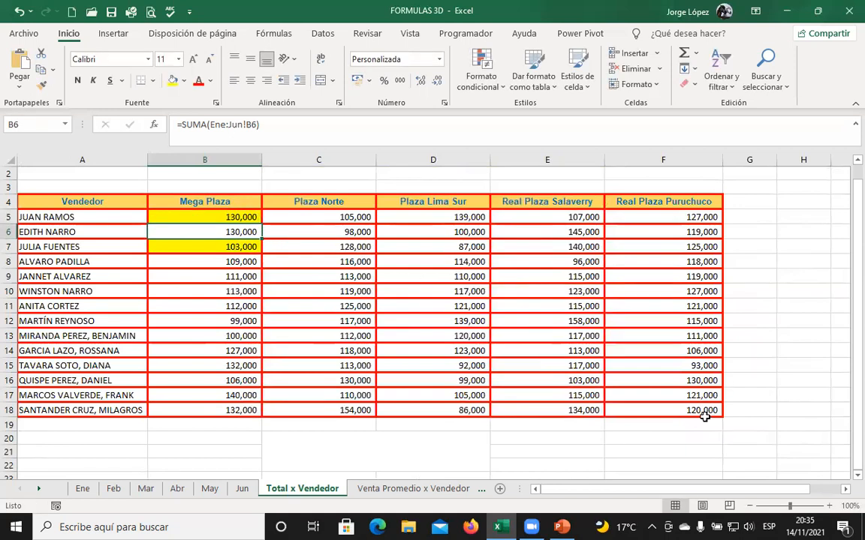
scroll(574, 225, "up", 1)
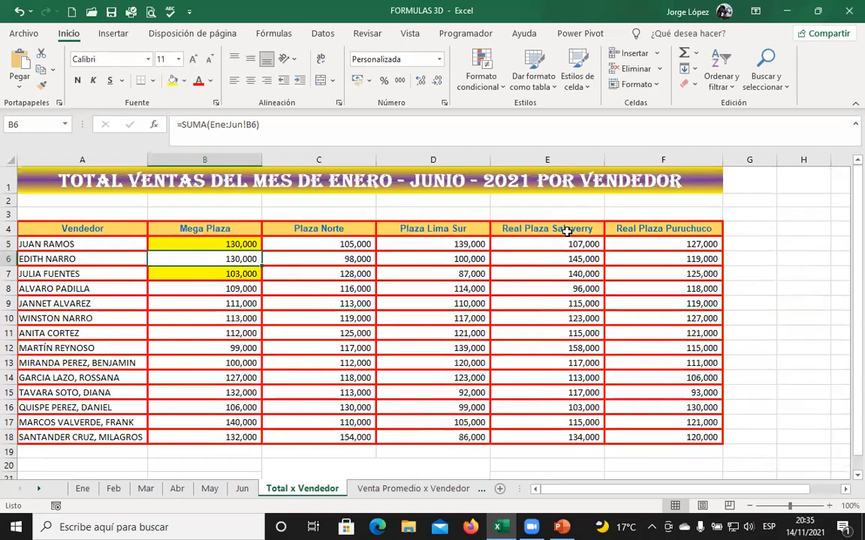
Step: Start a manual check formula in E3 of Total x Vendedor adding the first three months: =Ene!B5+Feb!B5+Mar!B5
left_click(560, 211)
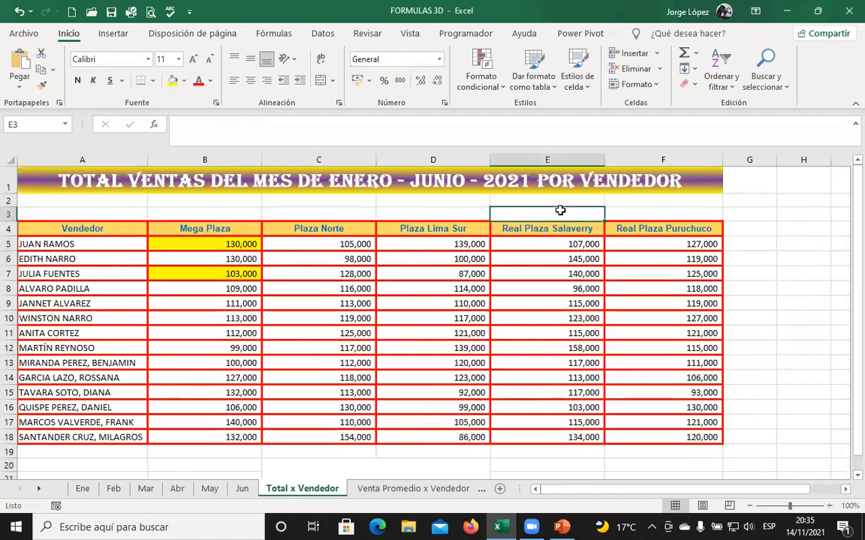
type("=")
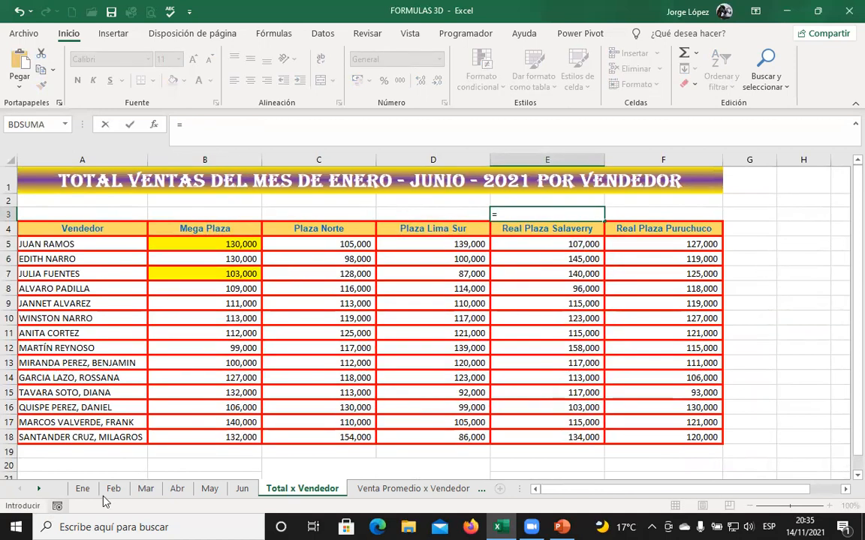
left_click(83, 489)
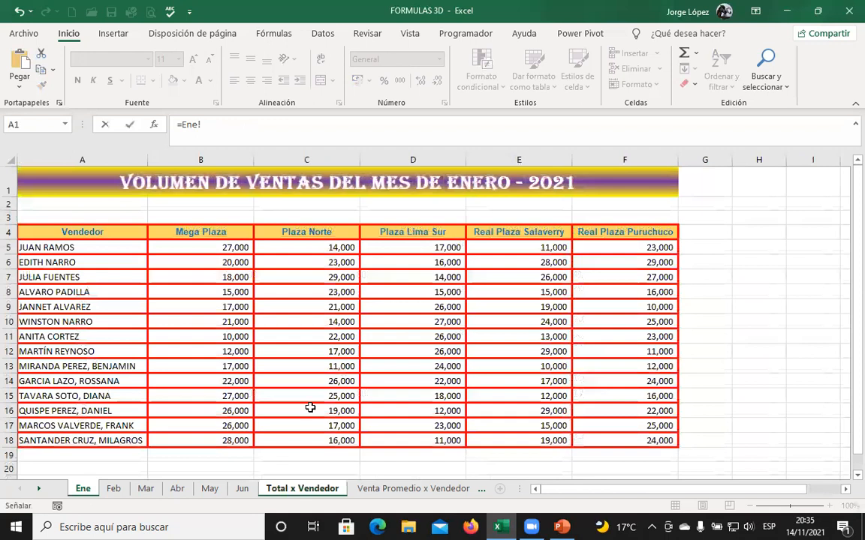
left_click(216, 248)
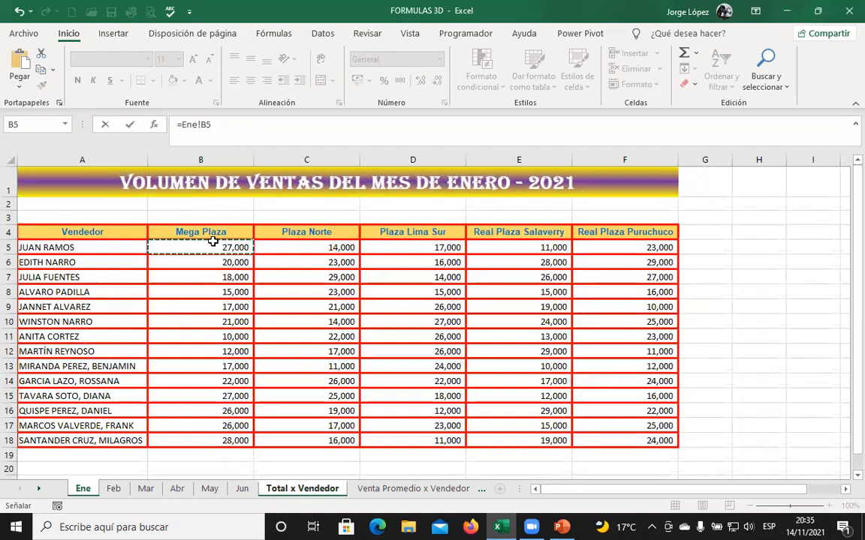
type("+")
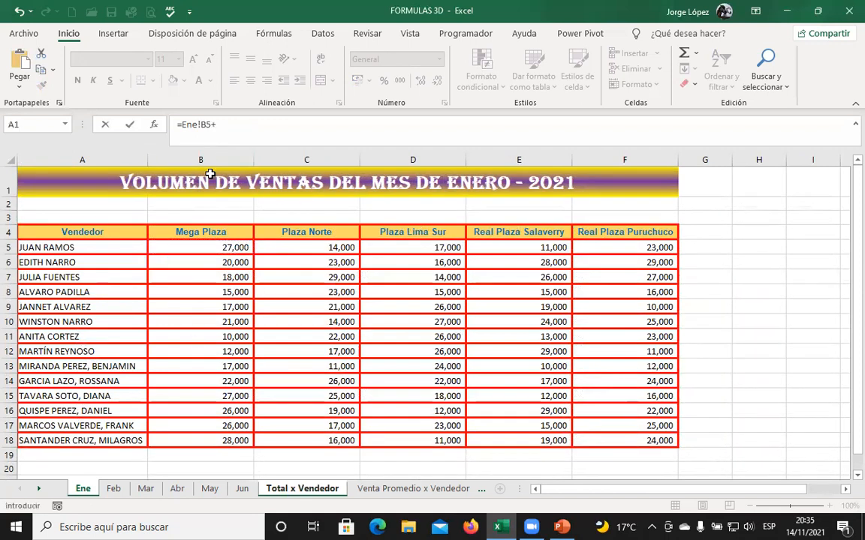
left_click(112, 489)
left_click(228, 242)
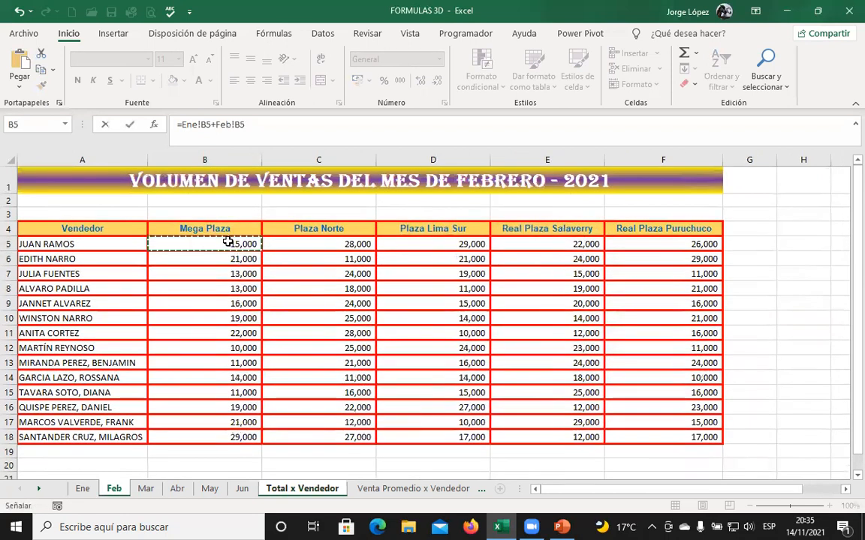
type("+")
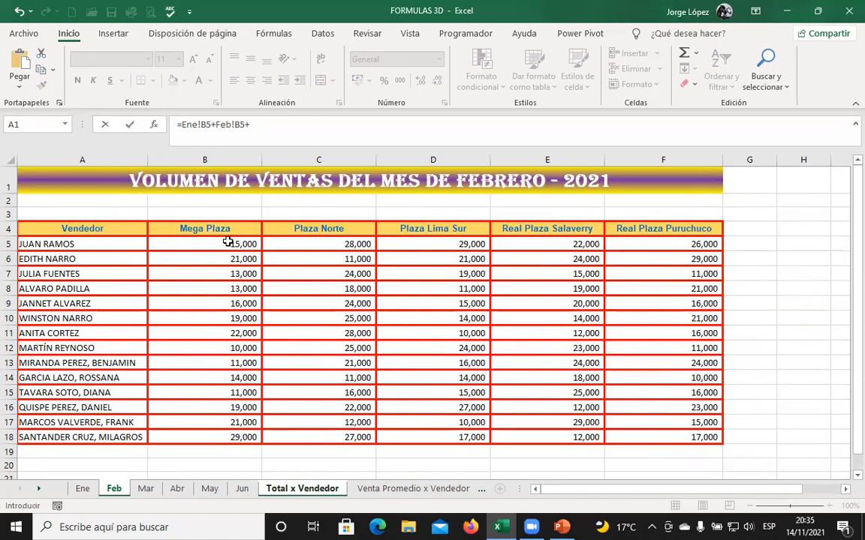
left_click(147, 489)
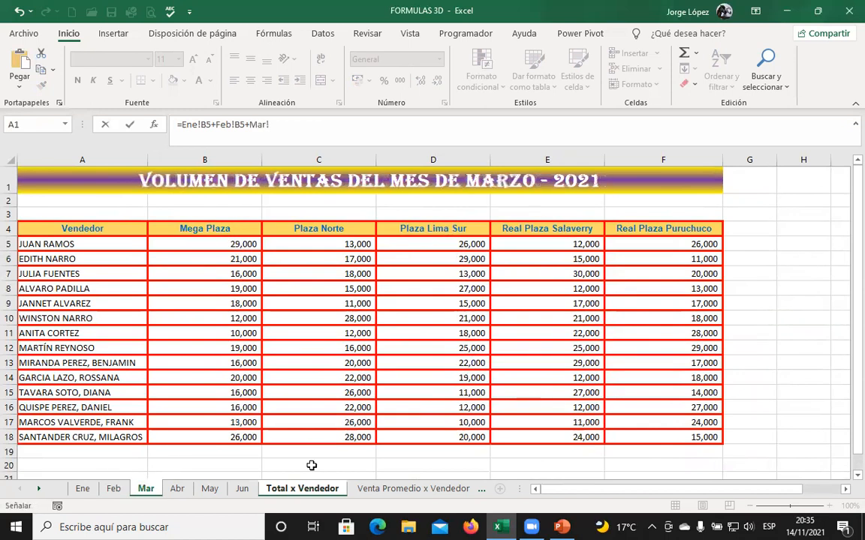
left_click(223, 245)
Step: Complete the E3 check formula by adding Abr!B5, May!B5 and Jun!B5, and enter it
type("+")
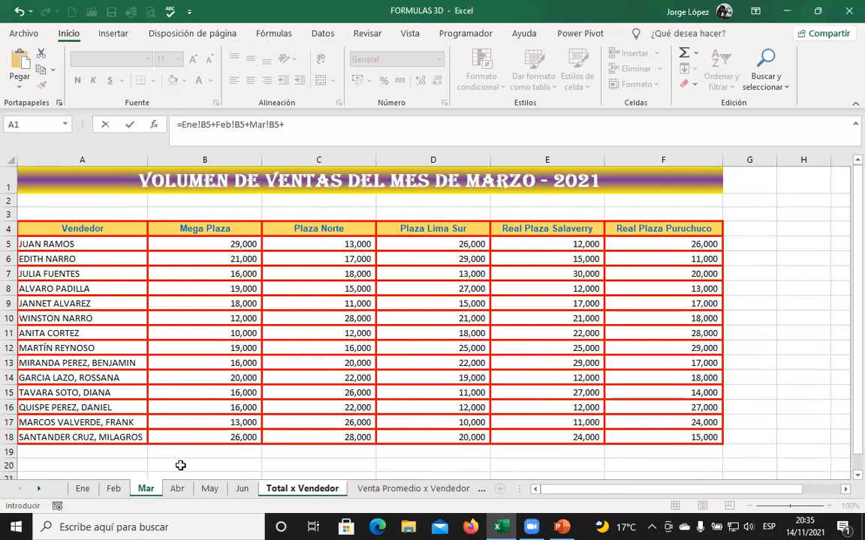
left_click(177, 488)
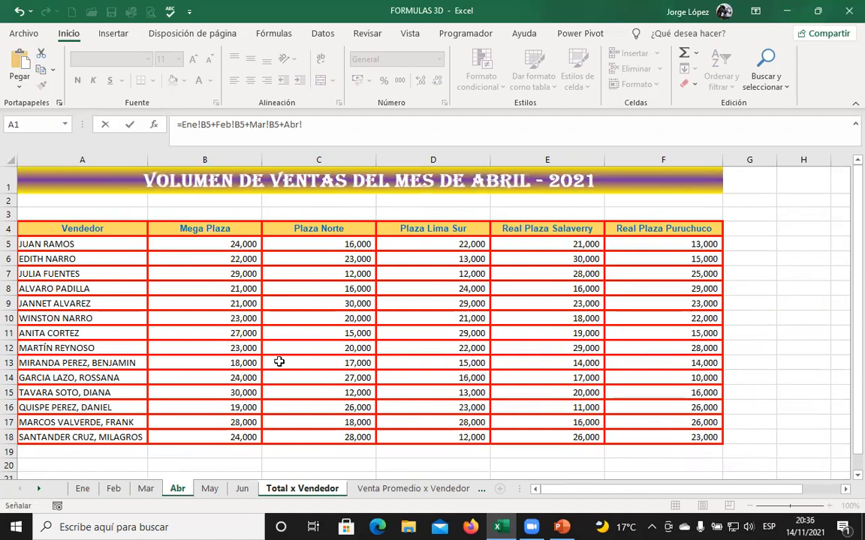
left_click(231, 245)
type("+")
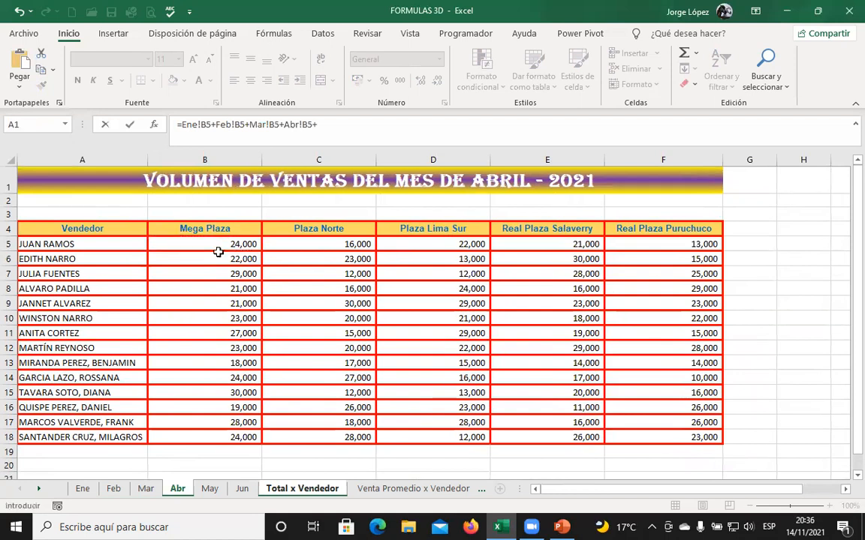
left_click(209, 489)
left_click(248, 246)
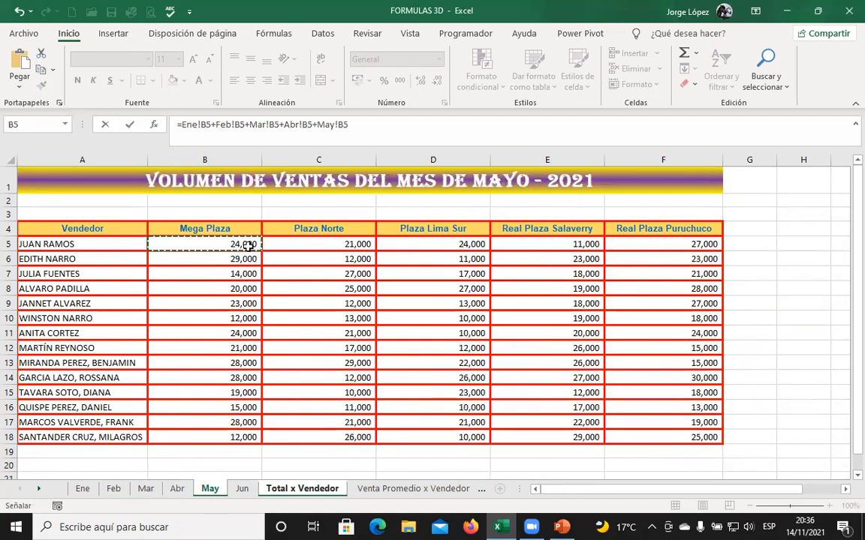
type("+")
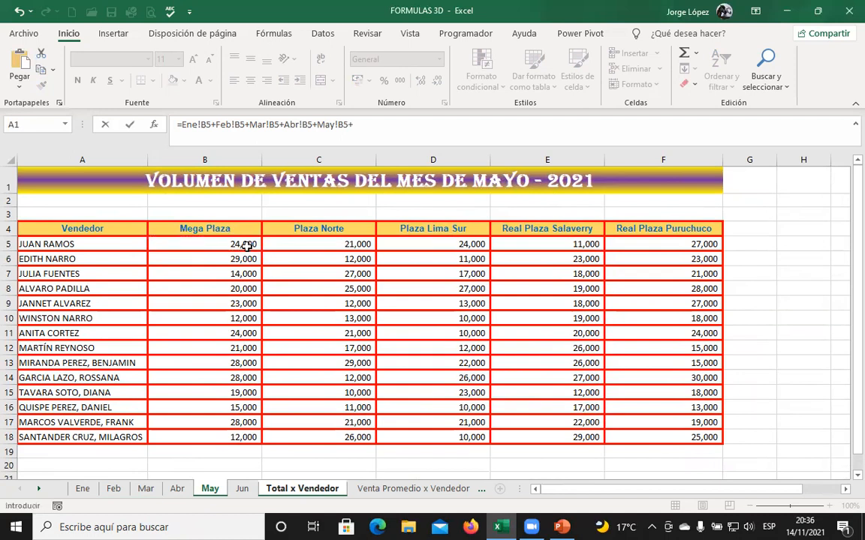
left_click(242, 488)
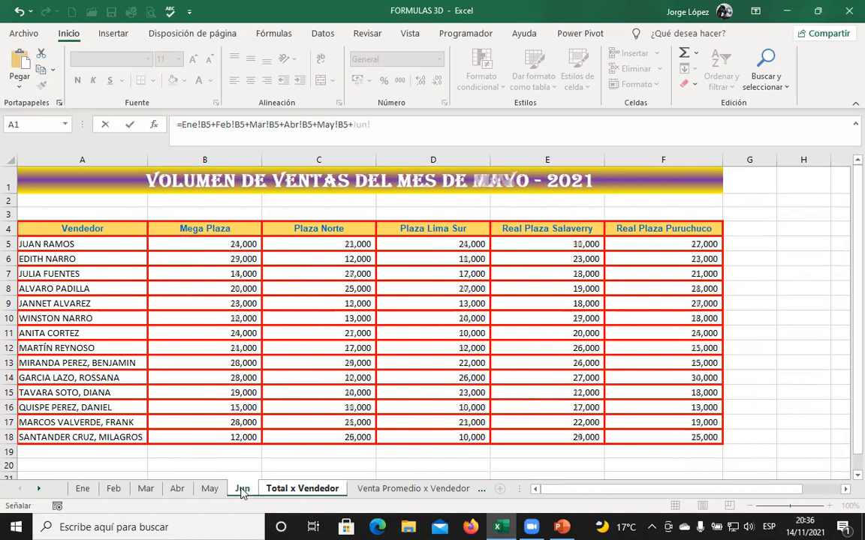
left_click(246, 245)
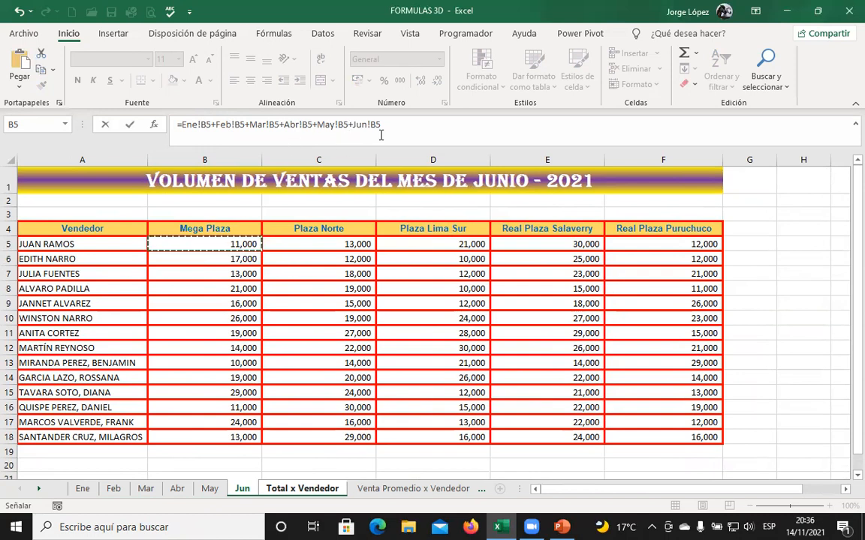
key("Return")
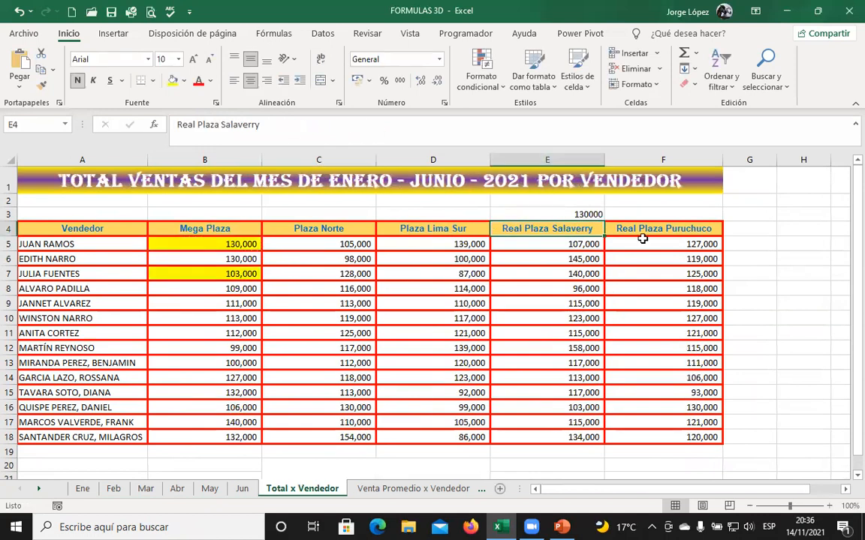
Step: Compare the manual sum formula in E3 with the 3D formulas in B6 and B7
left_click(593, 215)
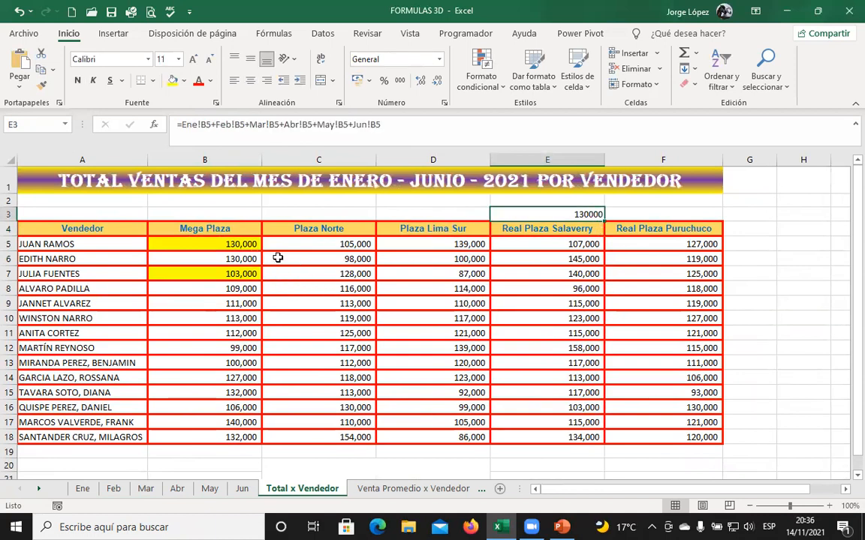
left_click(250, 260)
left_click(233, 276)
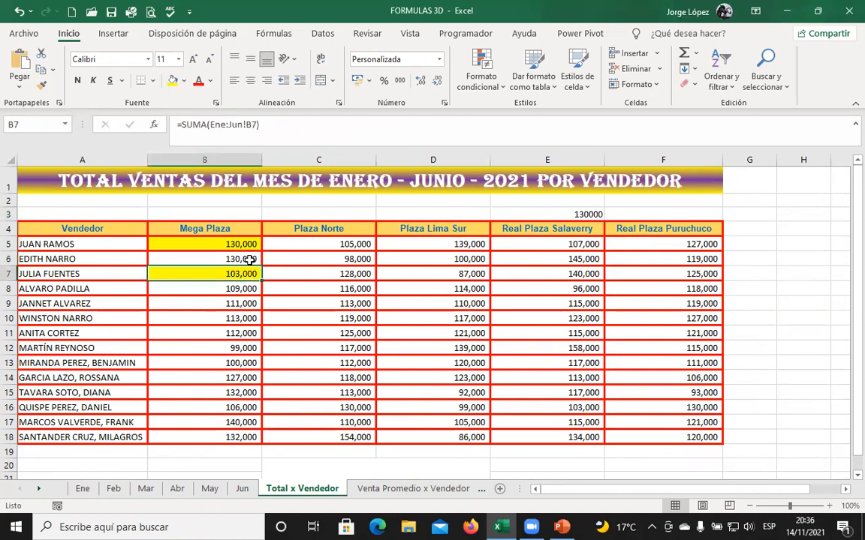
left_click(242, 256)
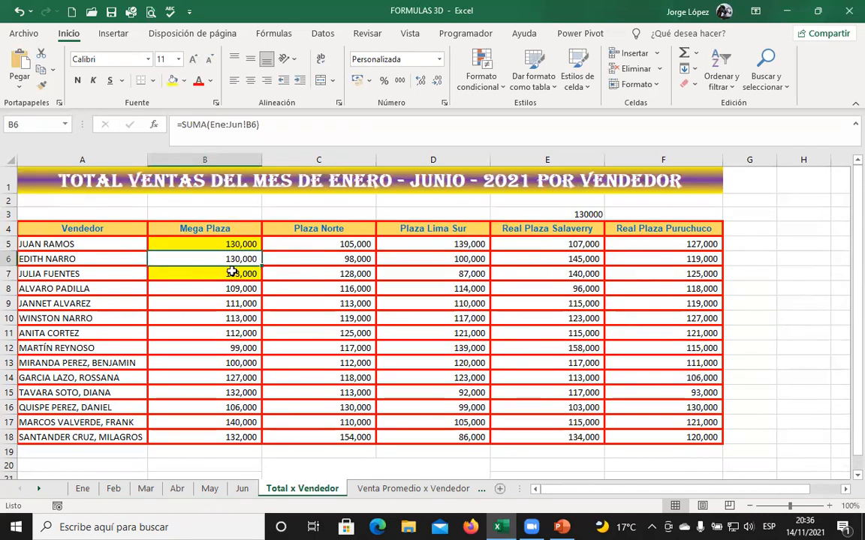
Step: Start a second manual check formula in F3 of Total x Vendedor with =Ene!B7+Feb!B7+Mar!B7
left_click(629, 217)
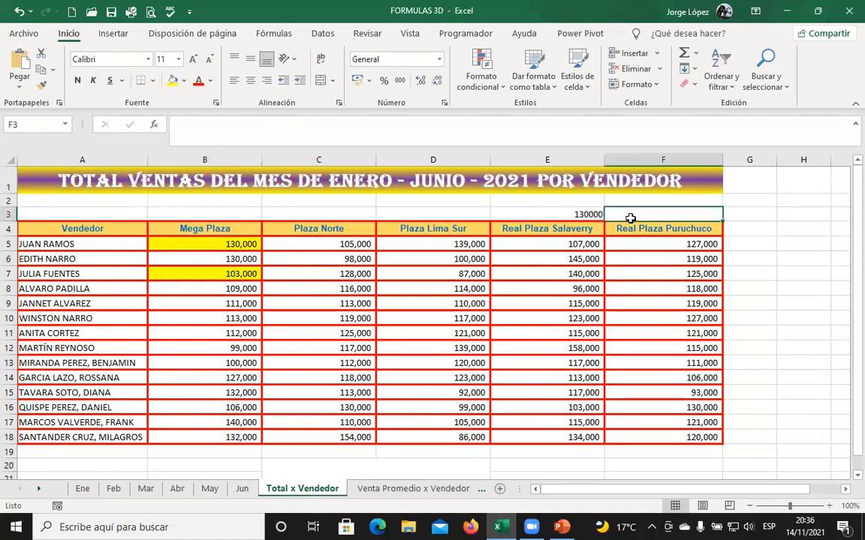
type("=")
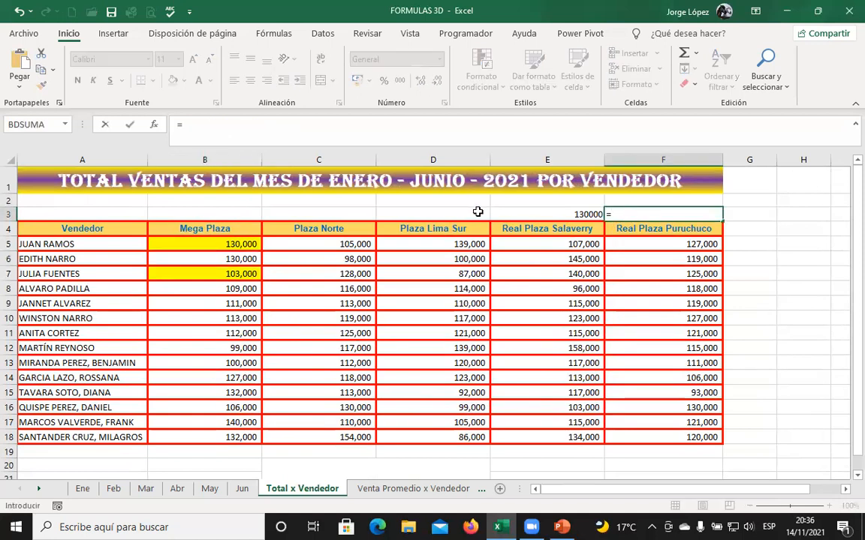
left_click(85, 490)
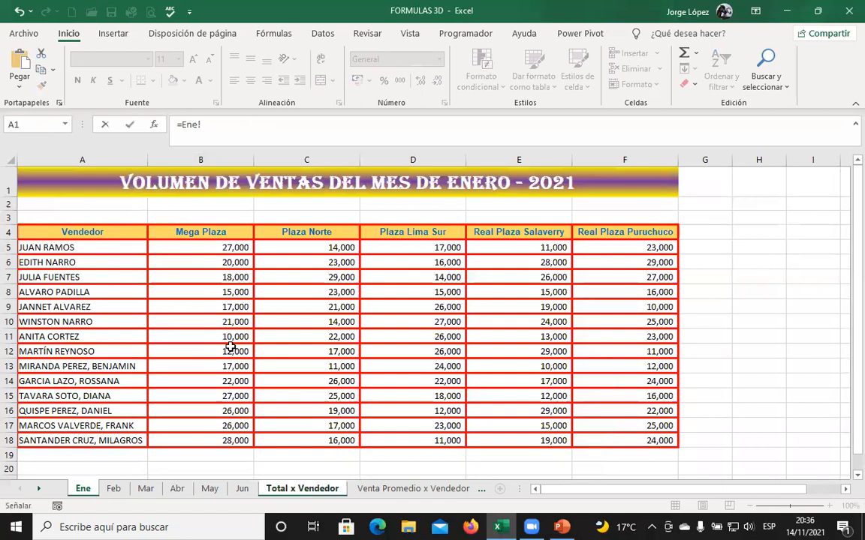
left_click(218, 275)
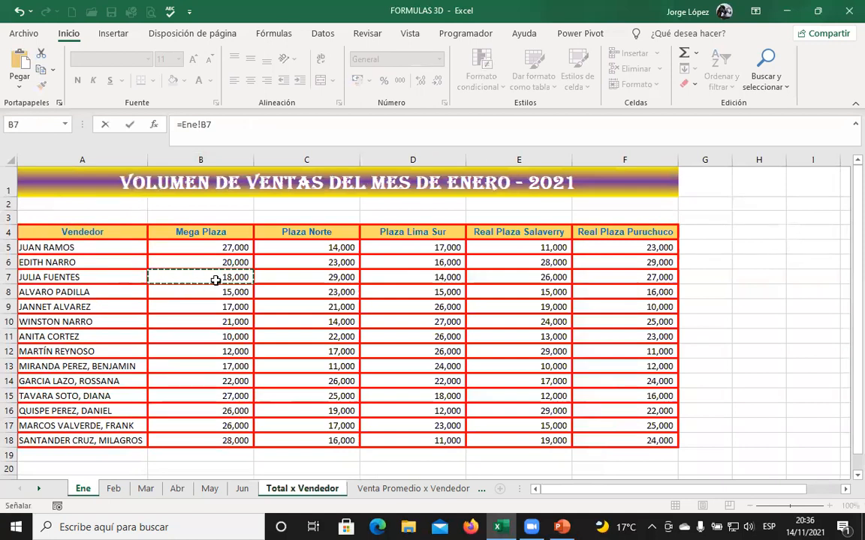
type("+")
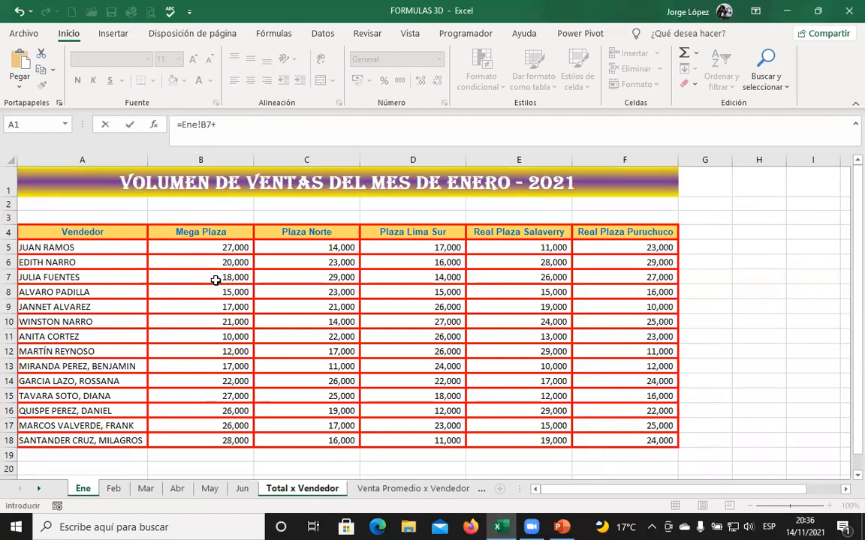
left_click(113, 488)
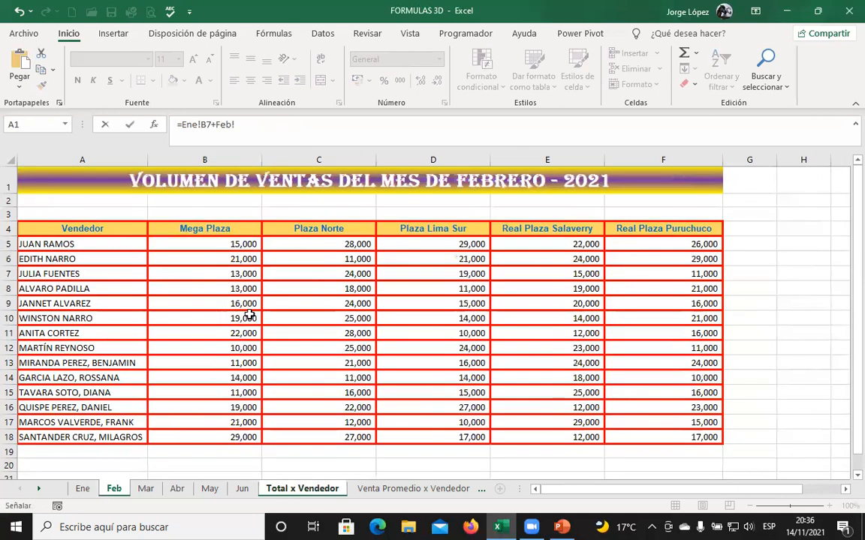
left_click(241, 271)
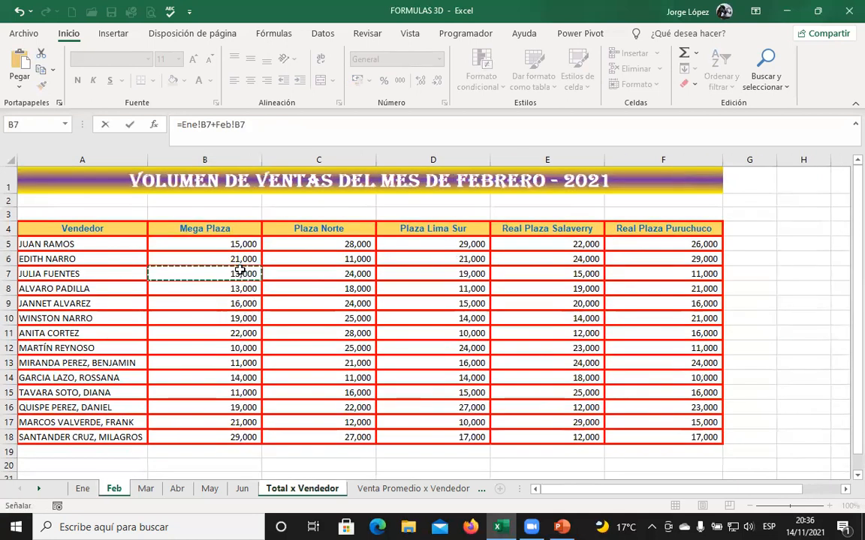
type("+")
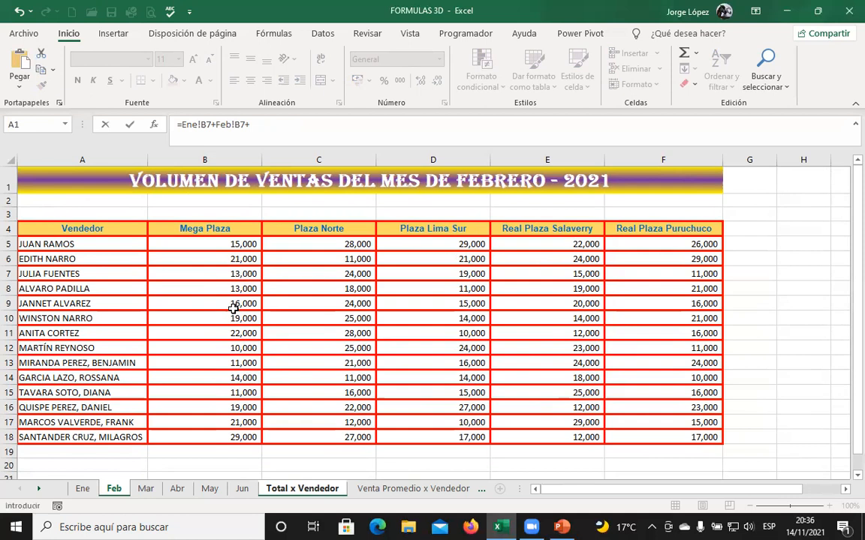
left_click(146, 489)
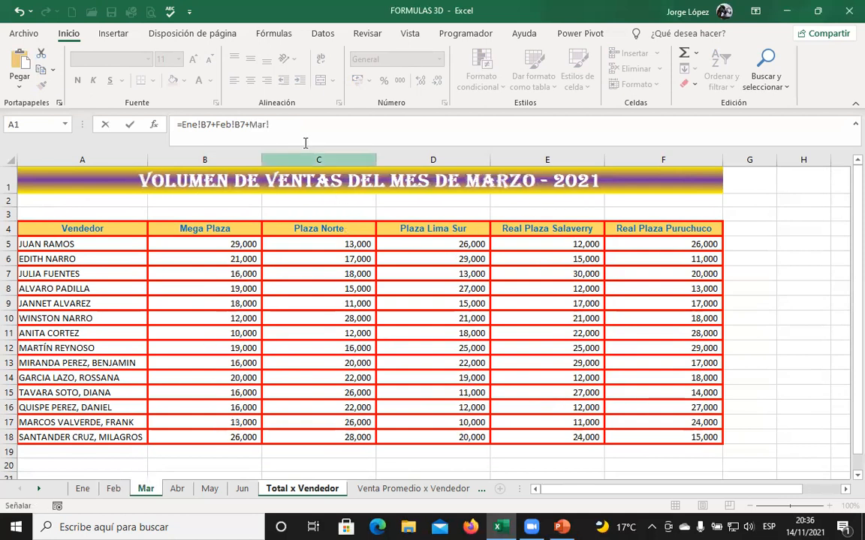
left_click(244, 274)
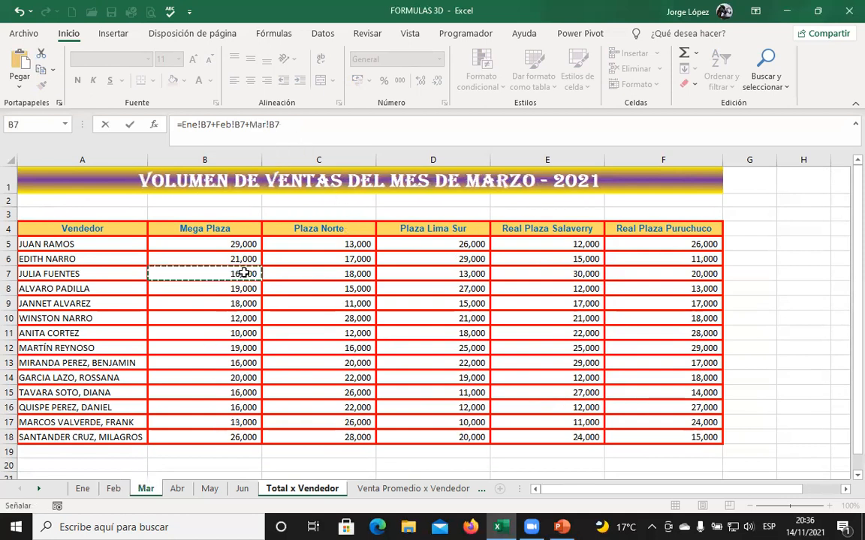
Step: Complete the F3 check formula by adding Abr!B7, May!B7 and Jun!B7, and enter it
type("+")
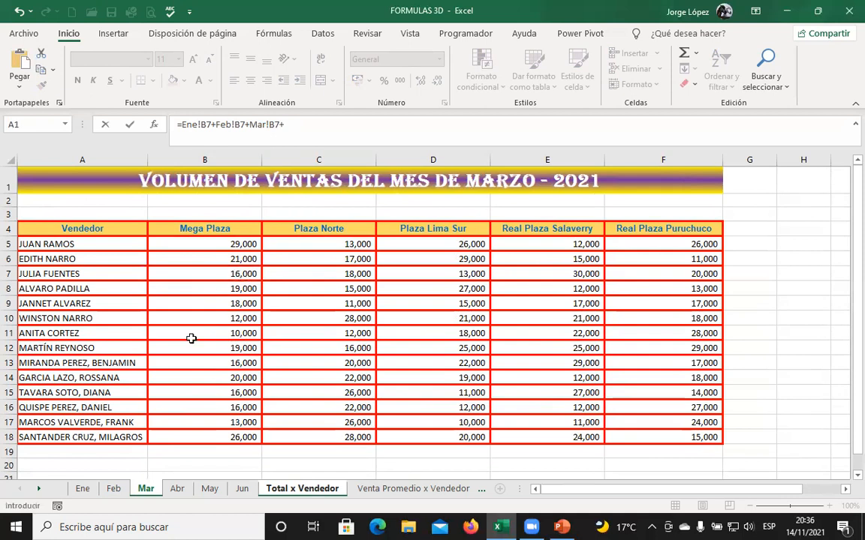
left_click(178, 490)
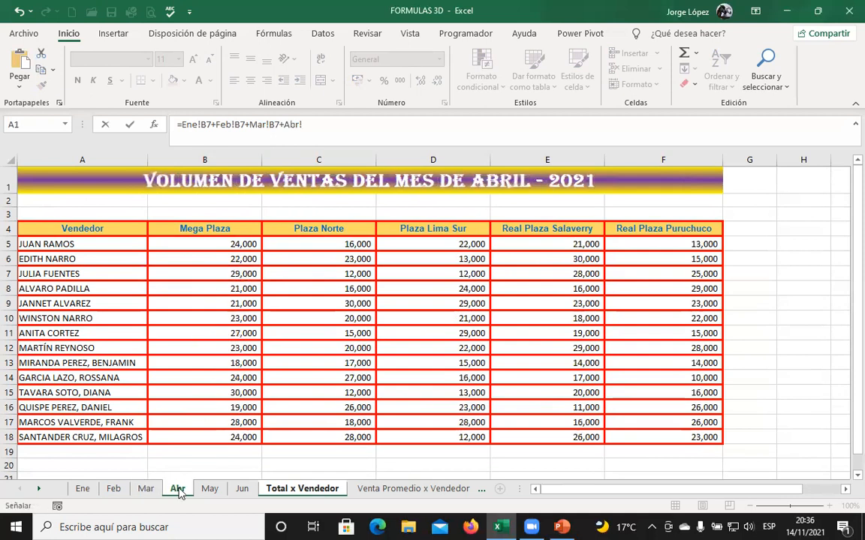
left_click(248, 277)
type("+")
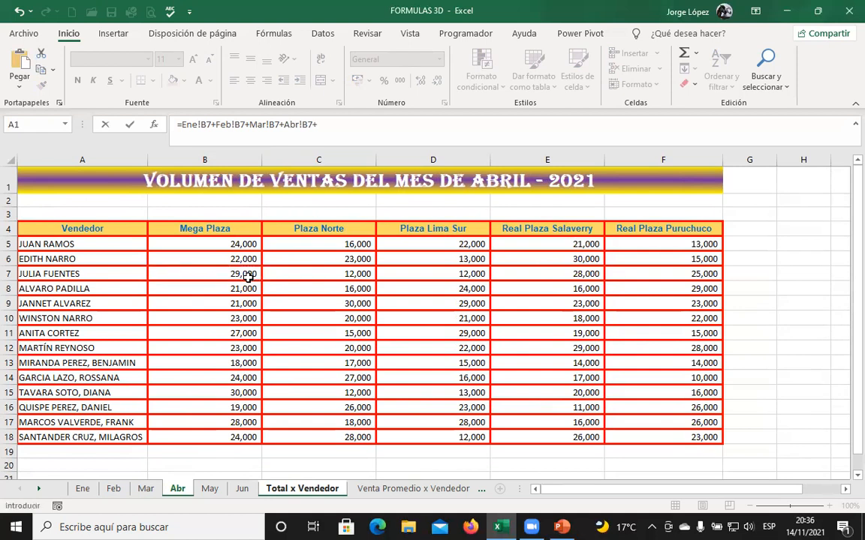
left_click(211, 488)
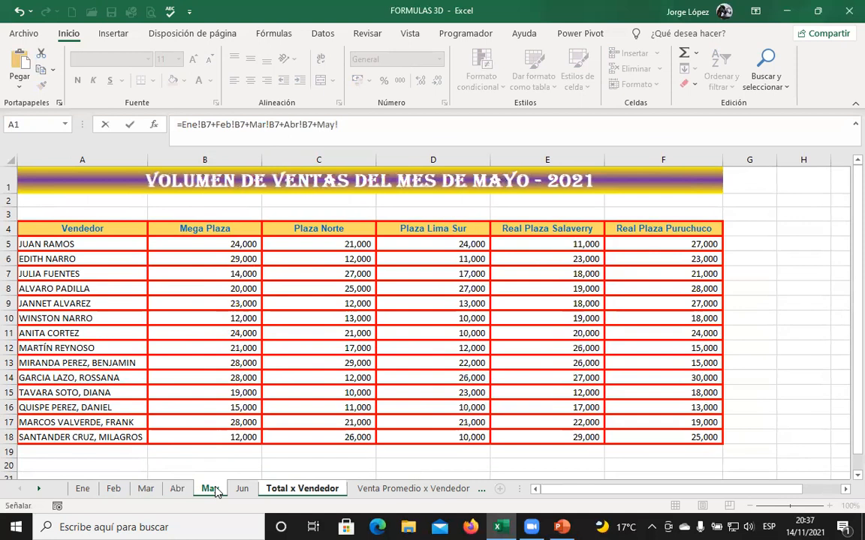
left_click(247, 274)
type("+")
left_click(241, 488)
left_click(235, 272)
key("Return")
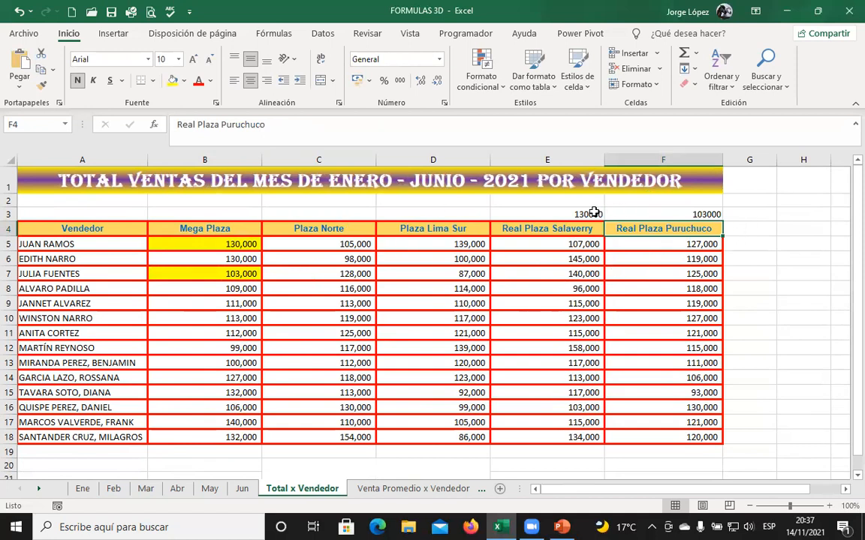
Step: Check the 3D formula in B5, and delete both manual check formulas in E3:F3
left_click(246, 244)
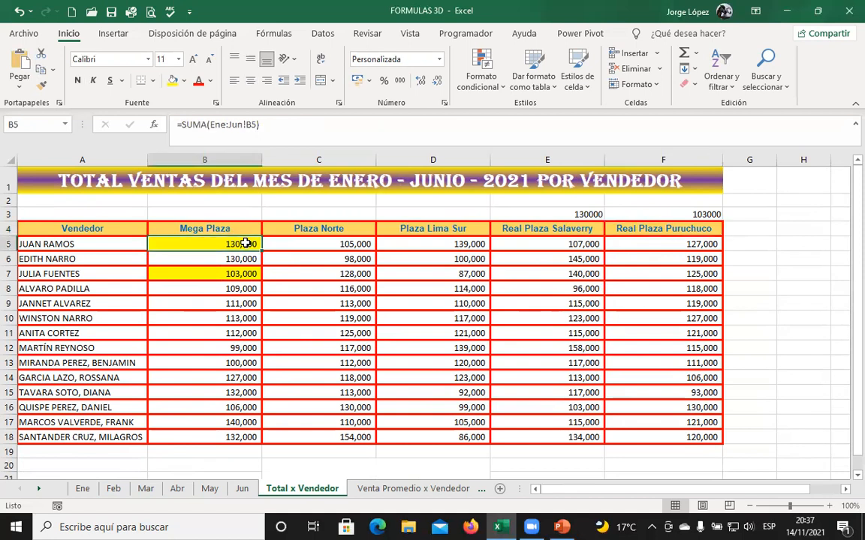
left_click_drag(538, 214, 718, 213)
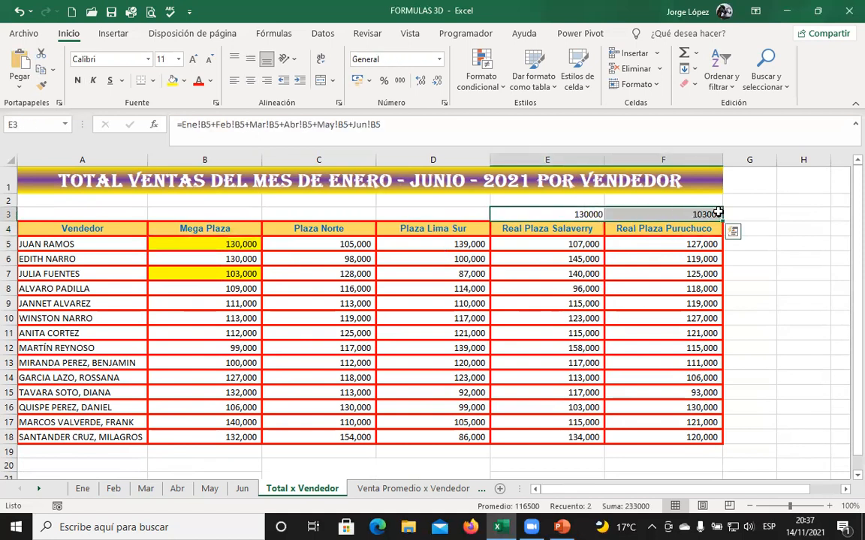
key("Delete")
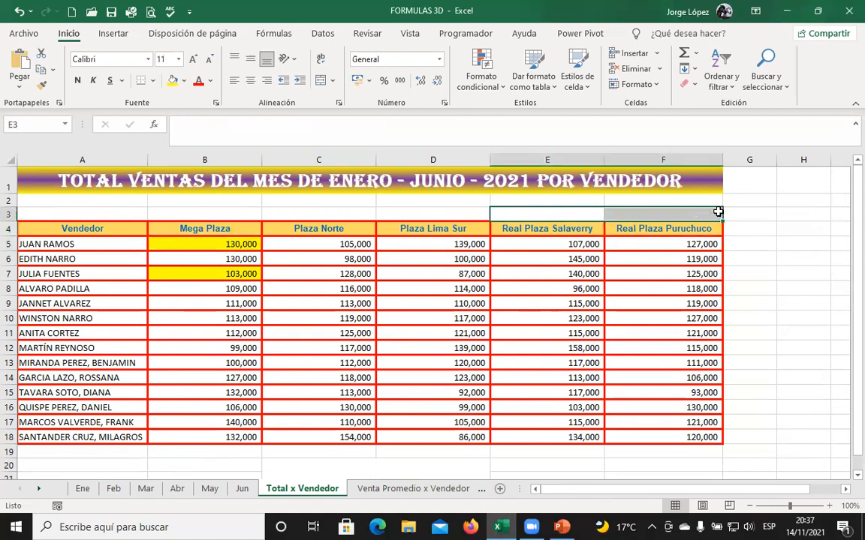
left_click(780, 245)
Step: Copy the formula text =SUMA(Ene:Jun!B5) from B5 into the merged cell C20 below the table as plain text
left_click(206, 242)
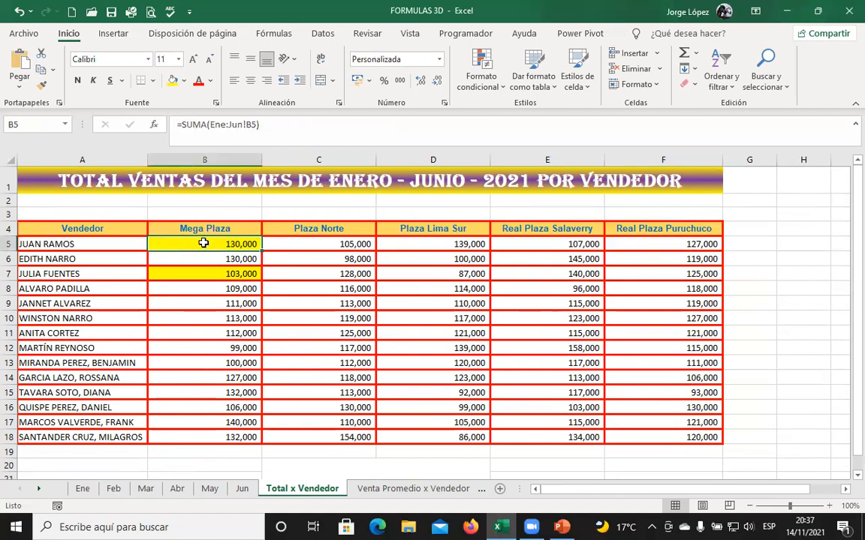
double_click(203, 244)
left_click_drag(238, 244, 141, 243)
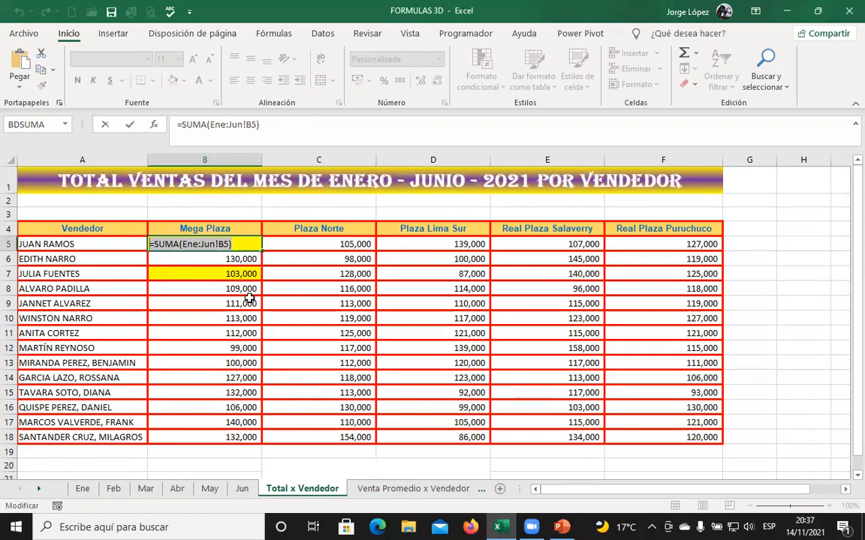
key("Return")
scroll(250, 306, "down", 1)
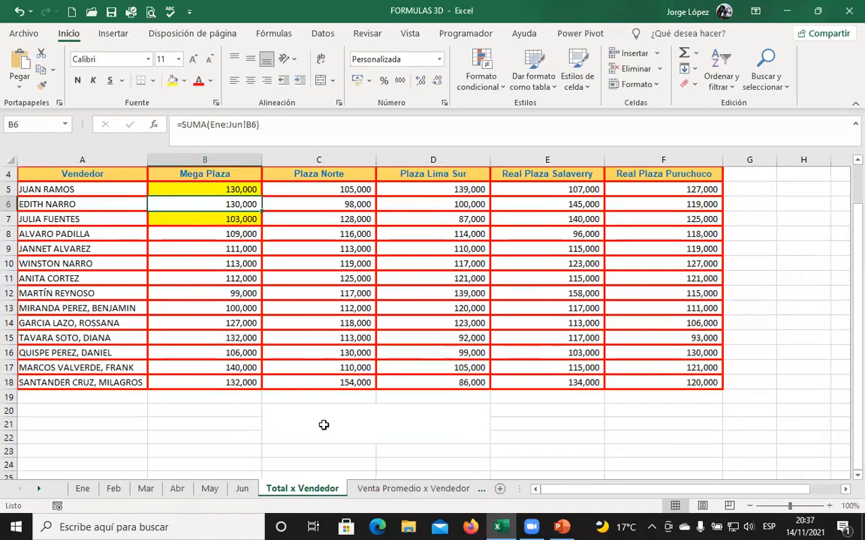
left_click(327, 424)
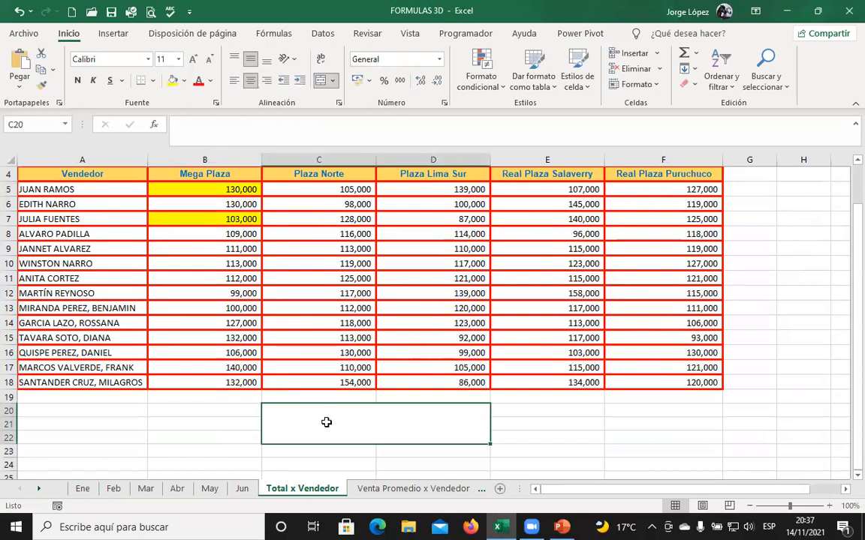
double_click(328, 422)
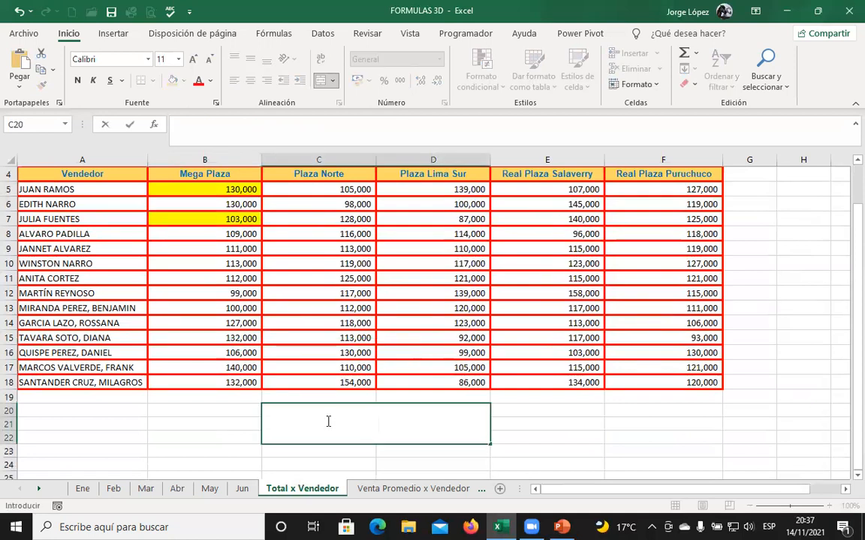
key("ctrl+v")
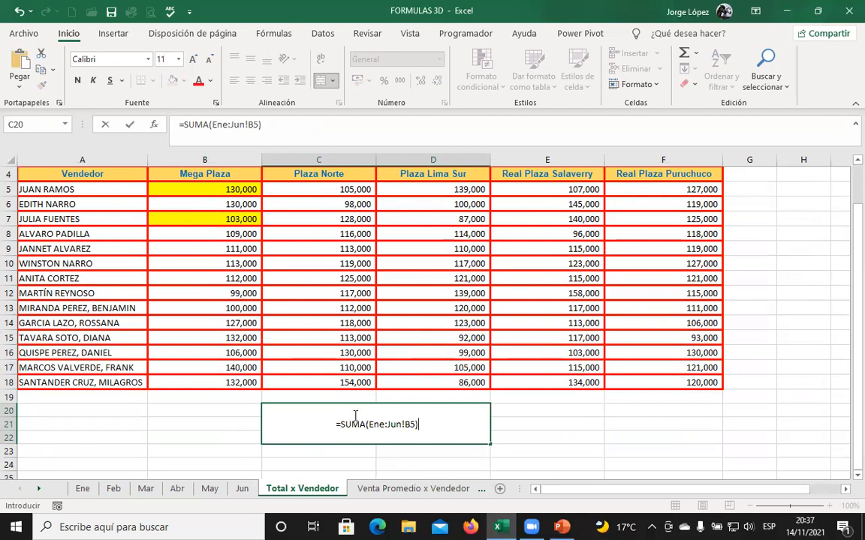
left_click(434, 428)
key("Return")
Step: Enlarge the formula text in C20 to 18 points and make it bold
left_click(434, 429)
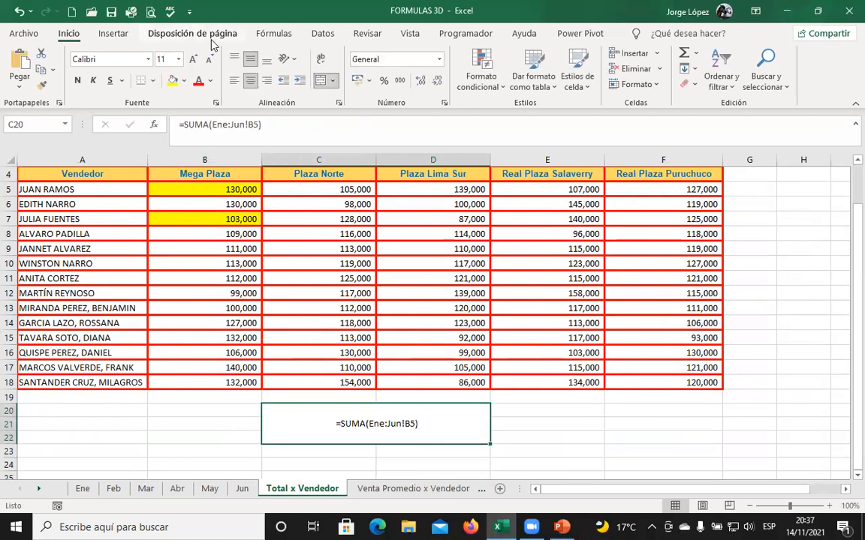
left_click(193, 59)
left_click(193, 60)
left_click(192, 60)
left_click(193, 59)
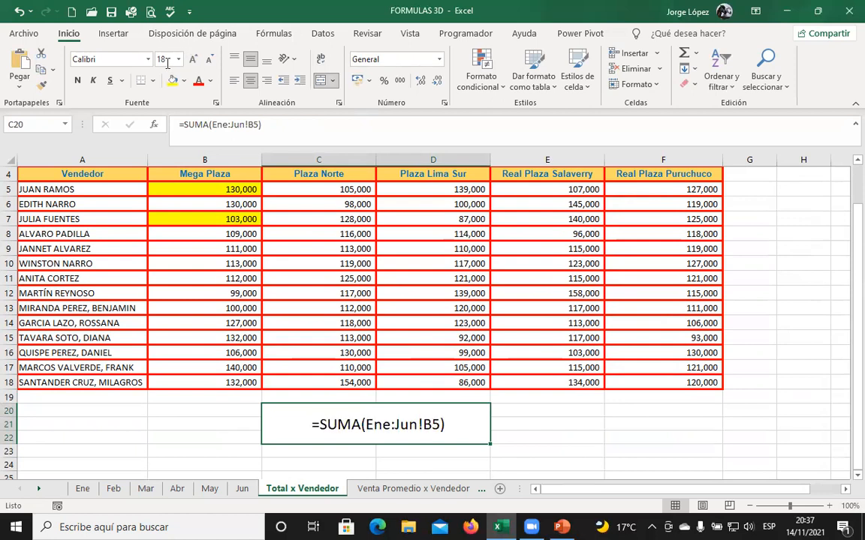
left_click(78, 80)
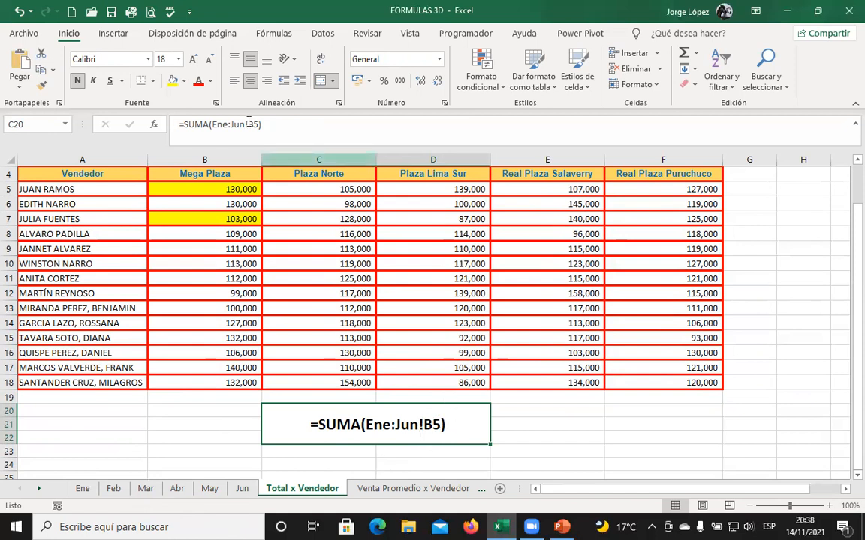
Step: Fill the formula note in C20 with light green and enlarge its text to 22 points
left_click(172, 80)
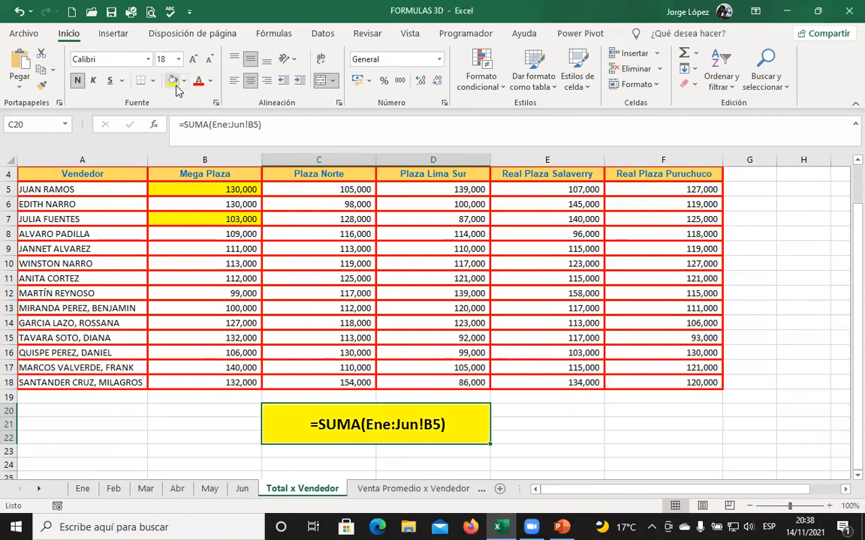
left_click(184, 81)
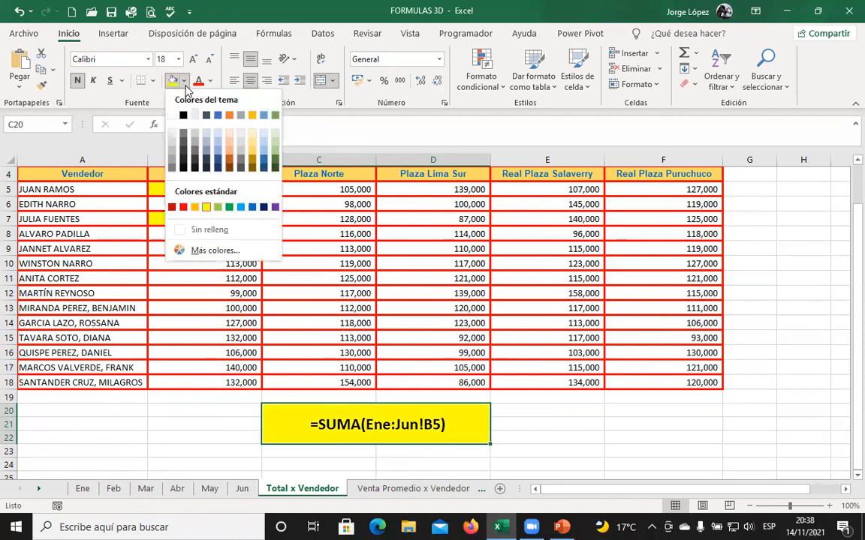
left_click(222, 207)
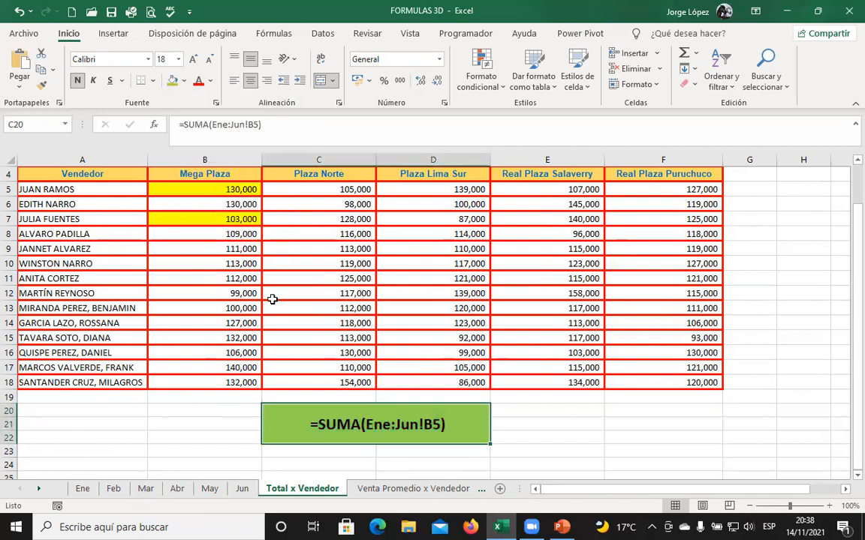
left_click(194, 59)
left_click(194, 59)
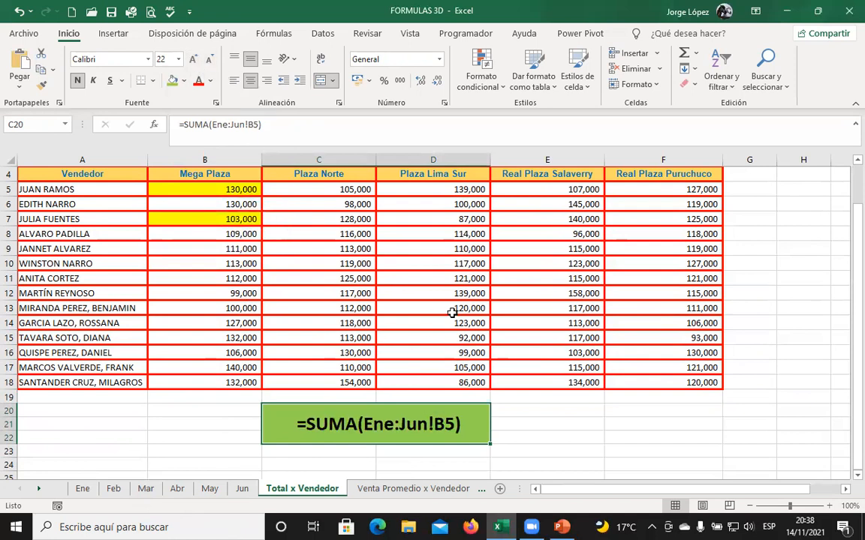
left_click(421, 298)
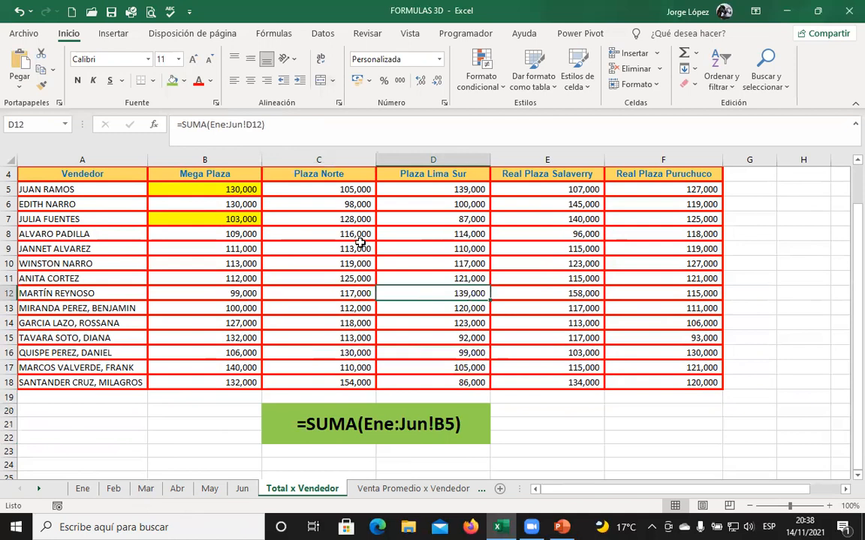
Step: Compare the 3D formula in B5 of Total x Vendedor with cell B5 on the Ene sheet
left_click(237, 192)
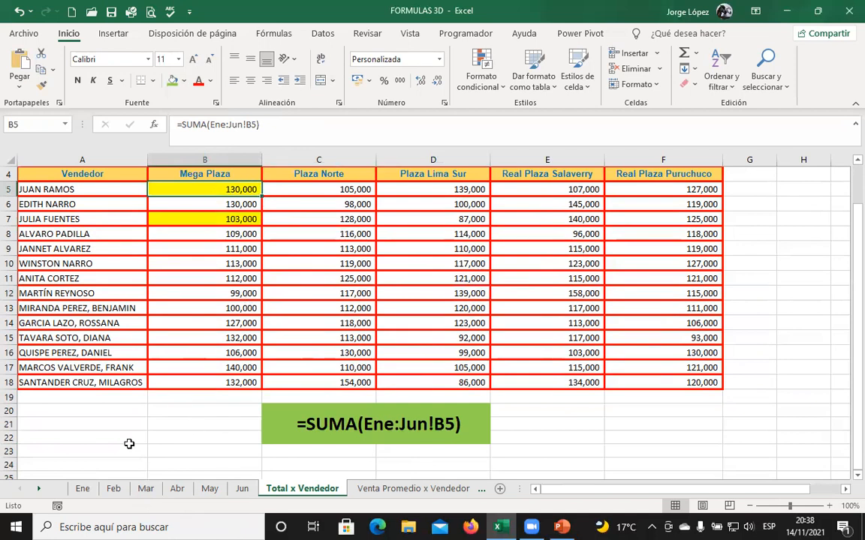
left_click(82, 489)
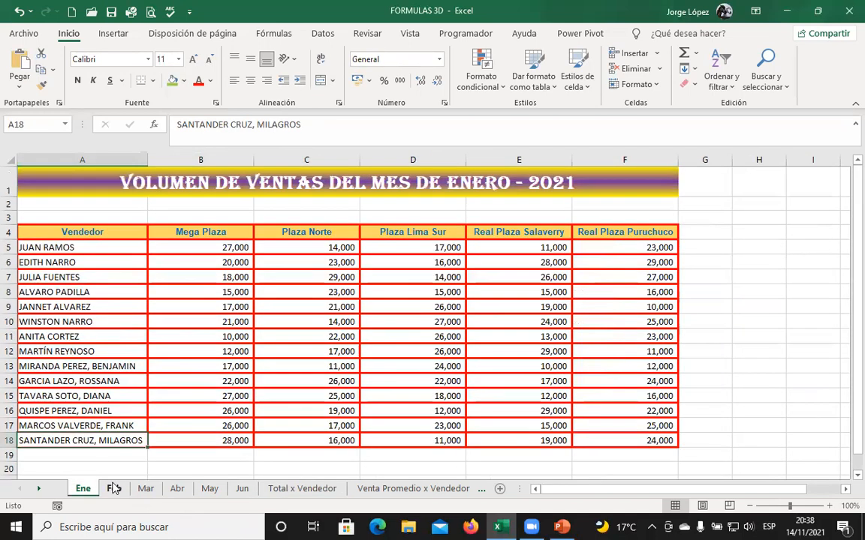
left_click(114, 488)
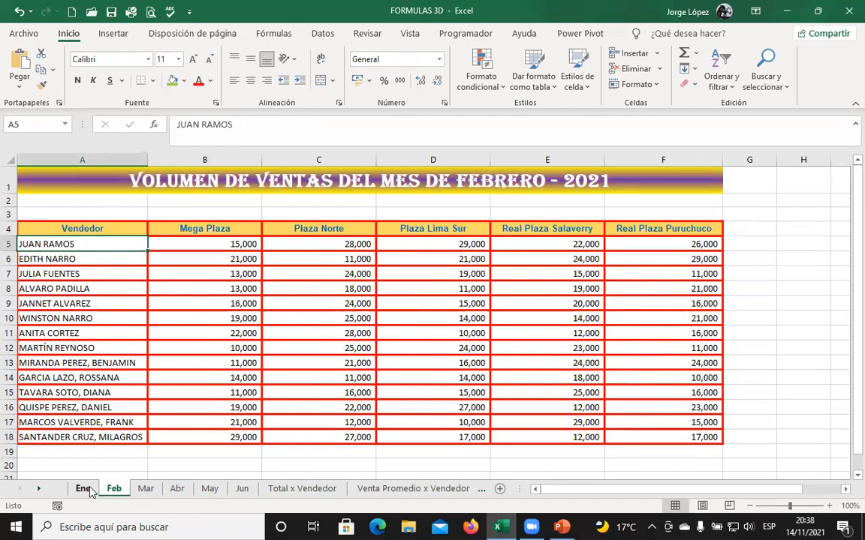
left_click(86, 489)
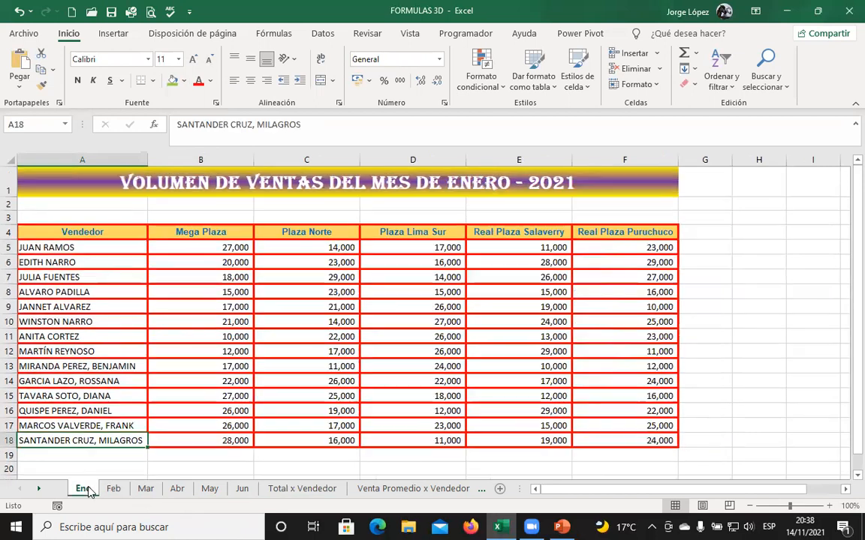
left_click(225, 247)
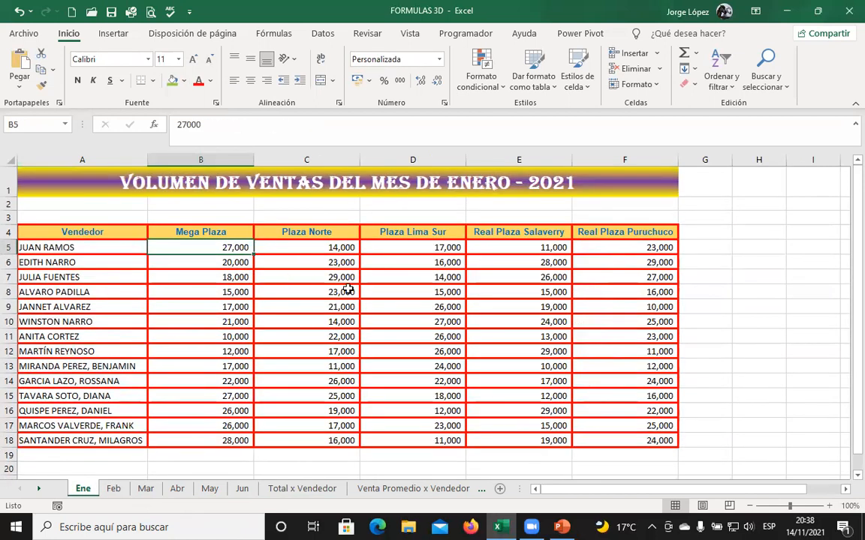
left_click(296, 489)
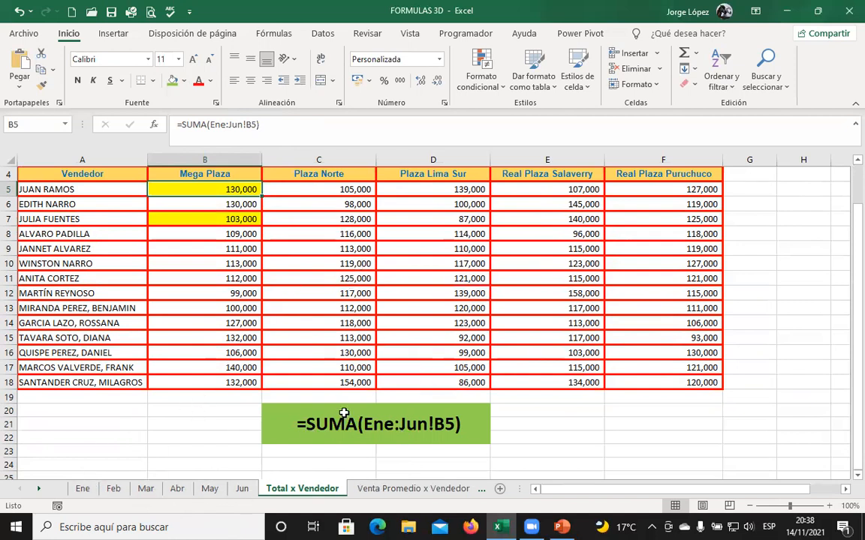
scroll(307, 367, "up", 1)
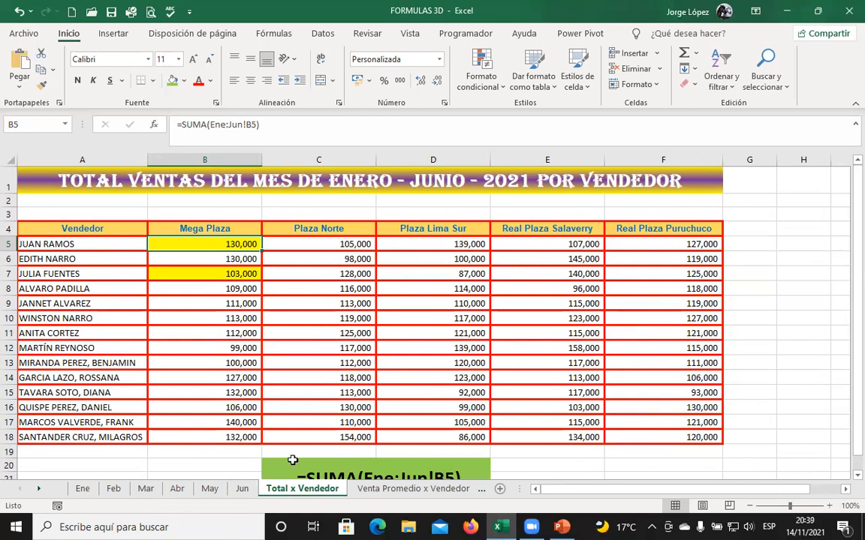
Step: Enter the 3D average =PROMEDIO(Ene:Jun!B5) in cell B5 of the Venta Promedio x Vendedor sheet
left_click(384, 489)
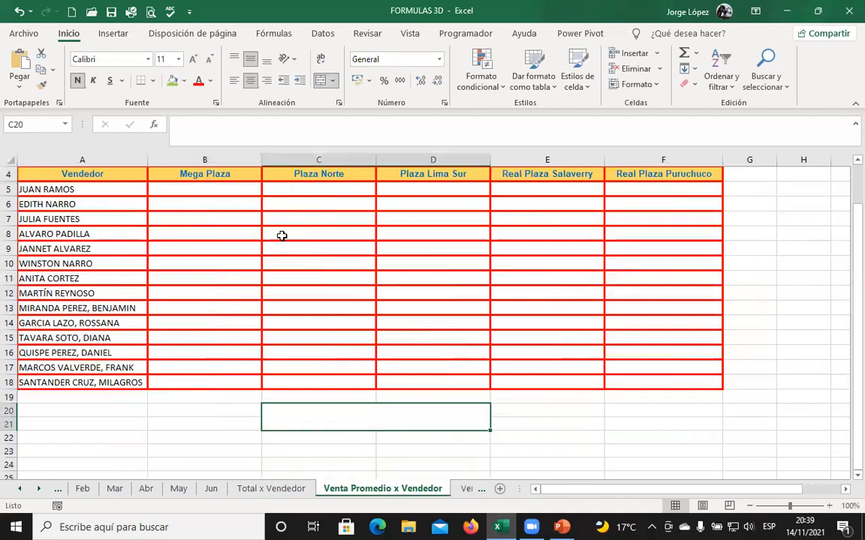
left_click(234, 190)
scroll(303, 258, "up", 1)
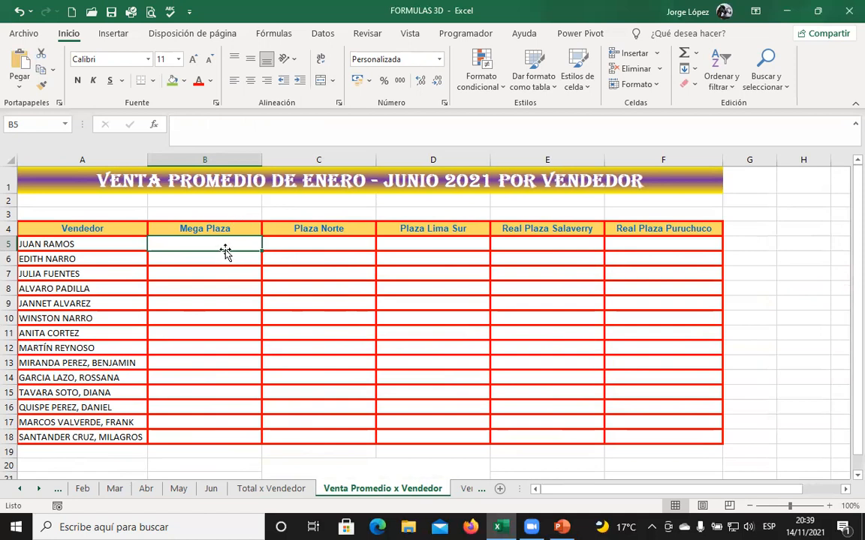
scroll(225, 252, "up", 3)
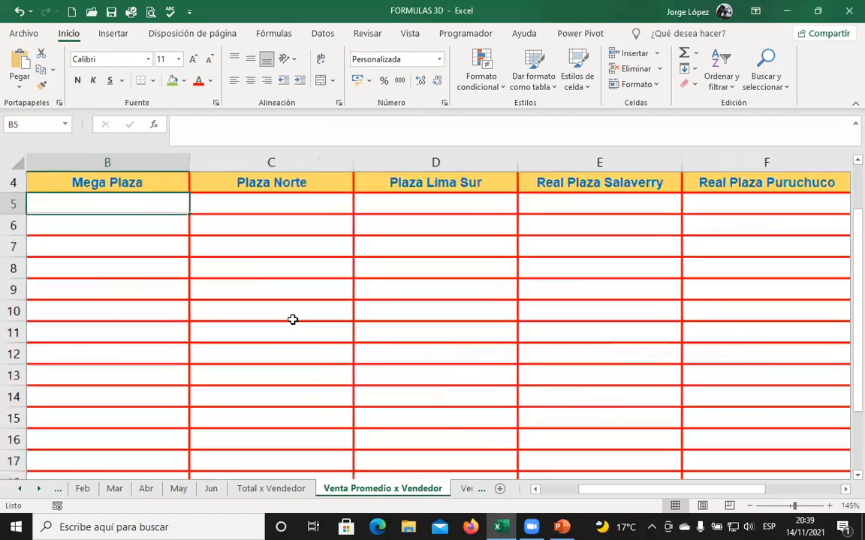
left_click_drag(588, 492, 542, 492)
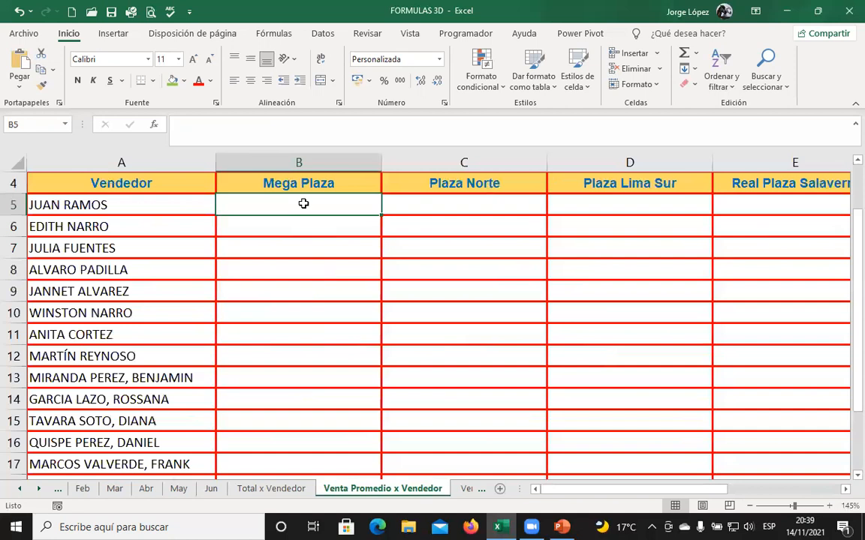
scroll(303, 204, "up", 1)
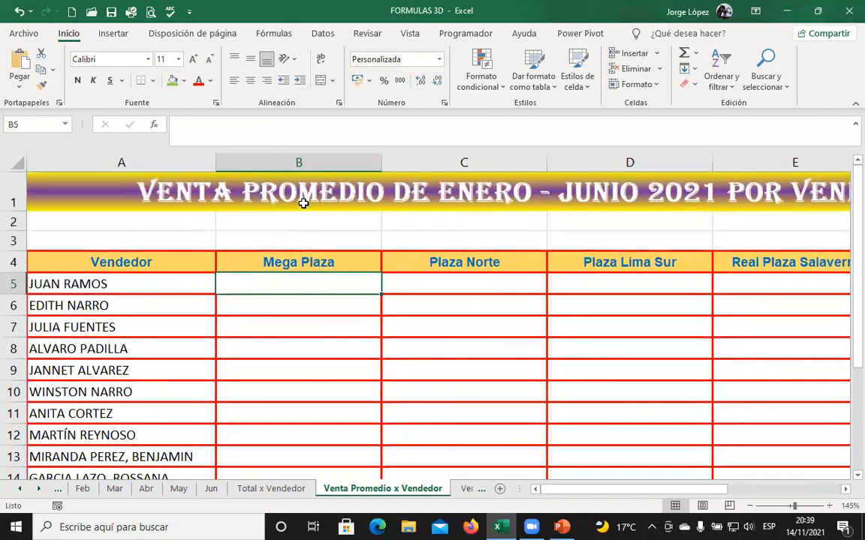
double_click(303, 285)
type("=PRO")
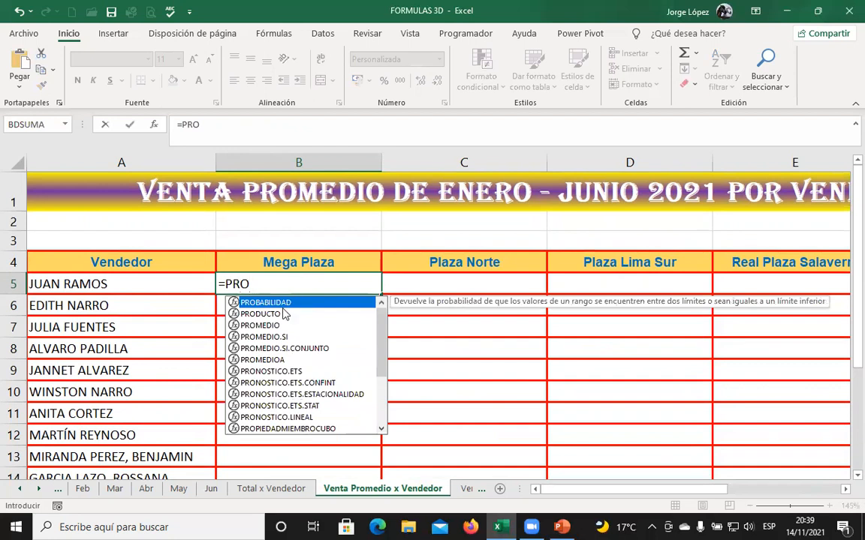
double_click(278, 326)
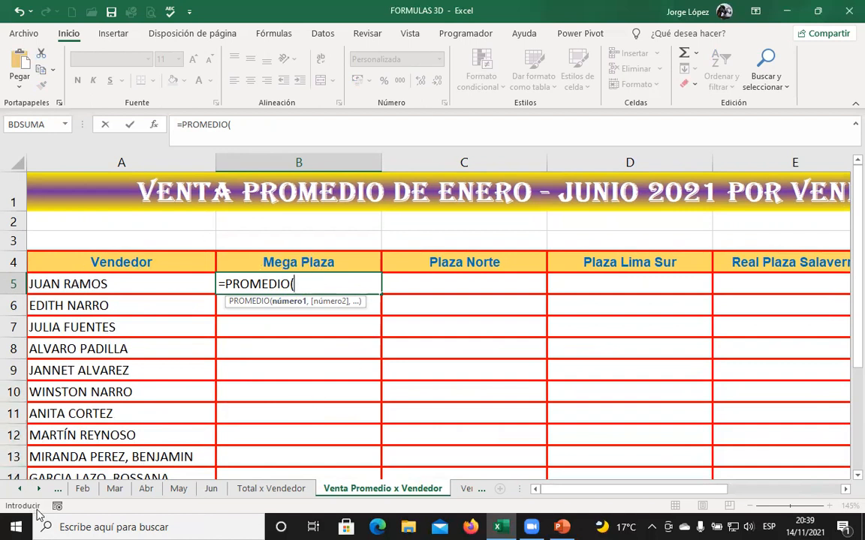
left_click(24, 489)
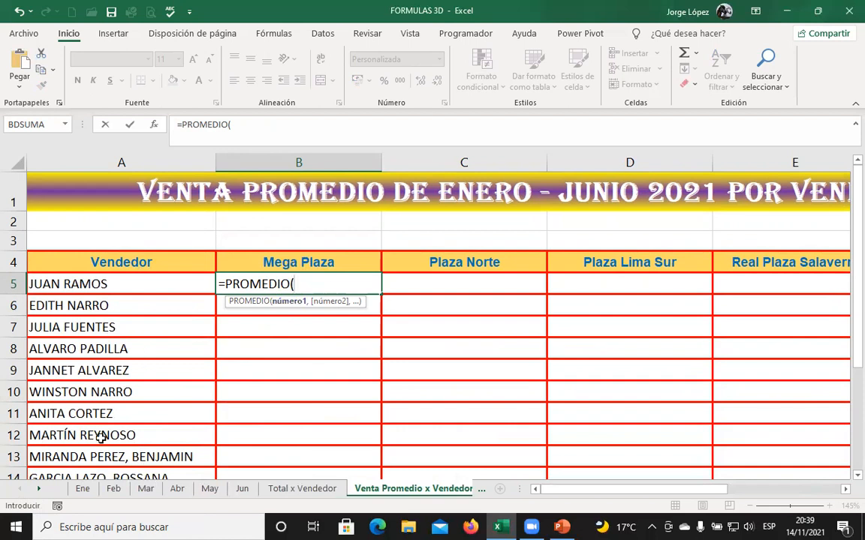
left_click(83, 490)
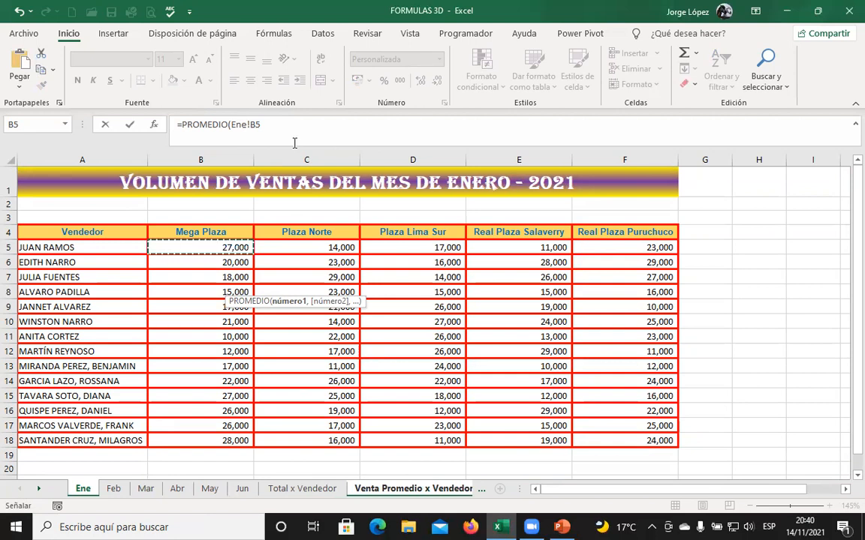
left_click(248, 489, "shift")
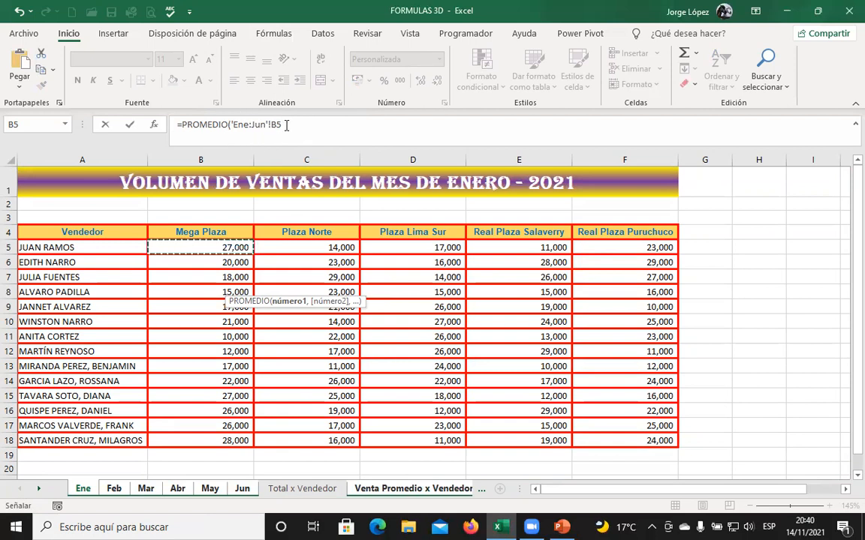
type(")")
key("Return")
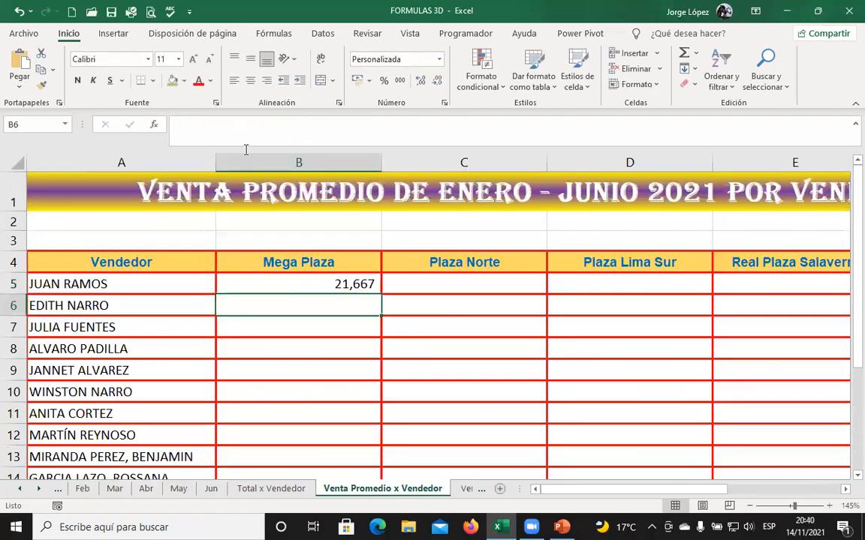
Step: Compare the PROMEDIO formula in B5 with the SUMA formula in B5 of the Total x Vendedor sheet
left_click(341, 284)
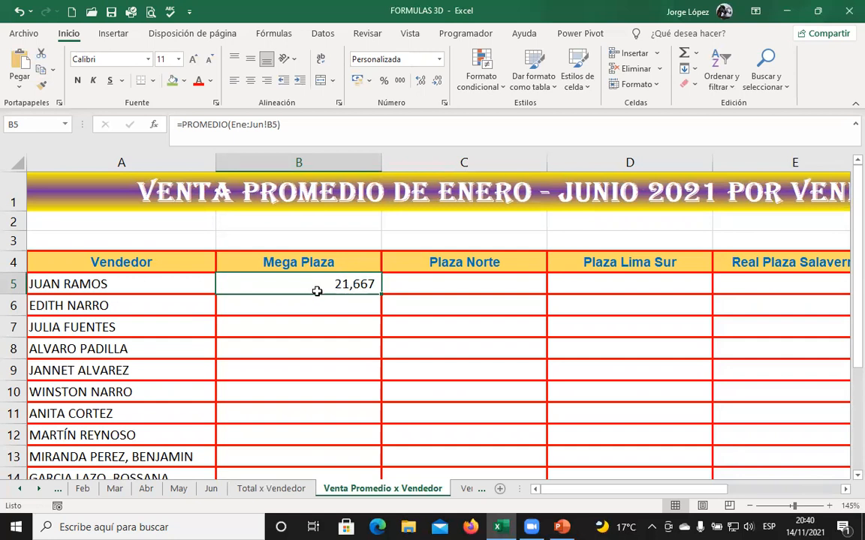
left_click(272, 489)
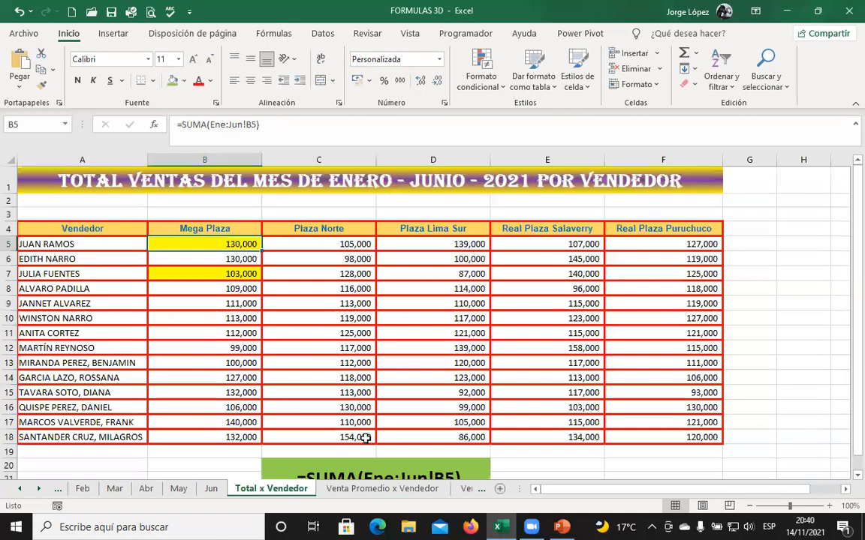
scroll(375, 409, "down", 1)
scroll(420, 394, "up", 1)
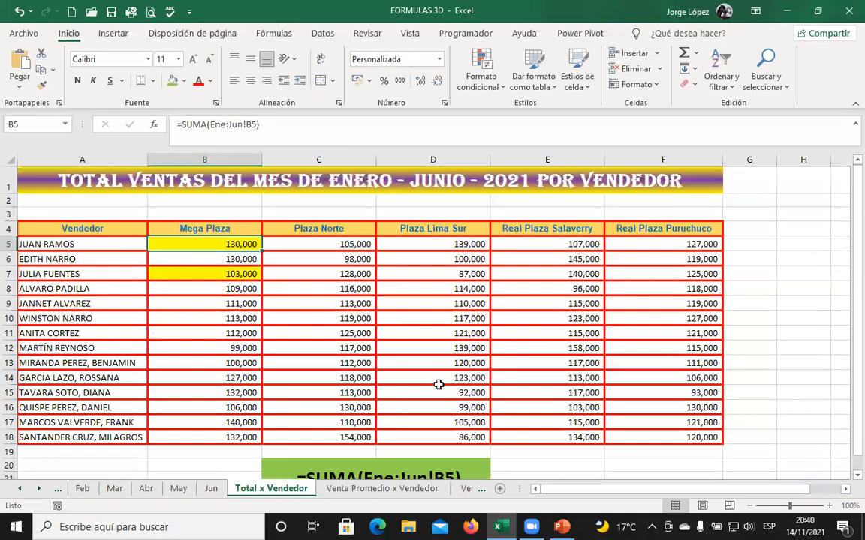
left_click(546, 213)
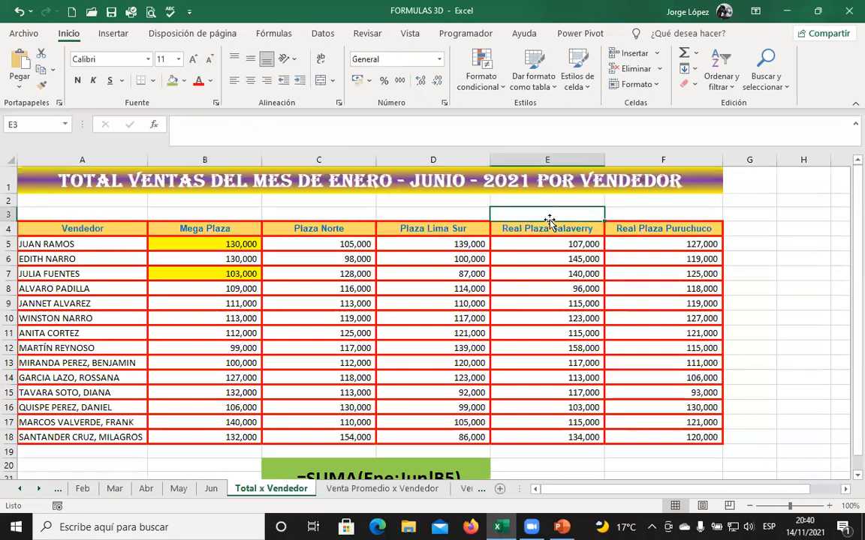
left_click(212, 244)
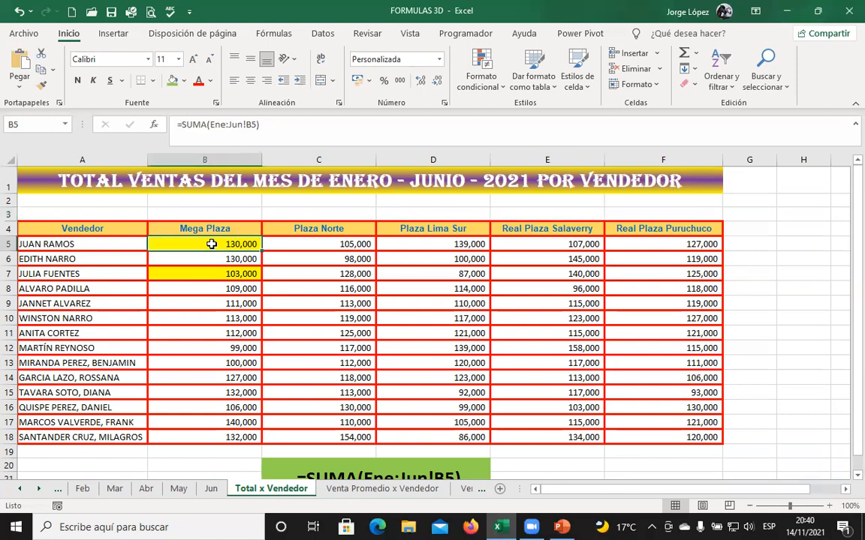
double_click(212, 244)
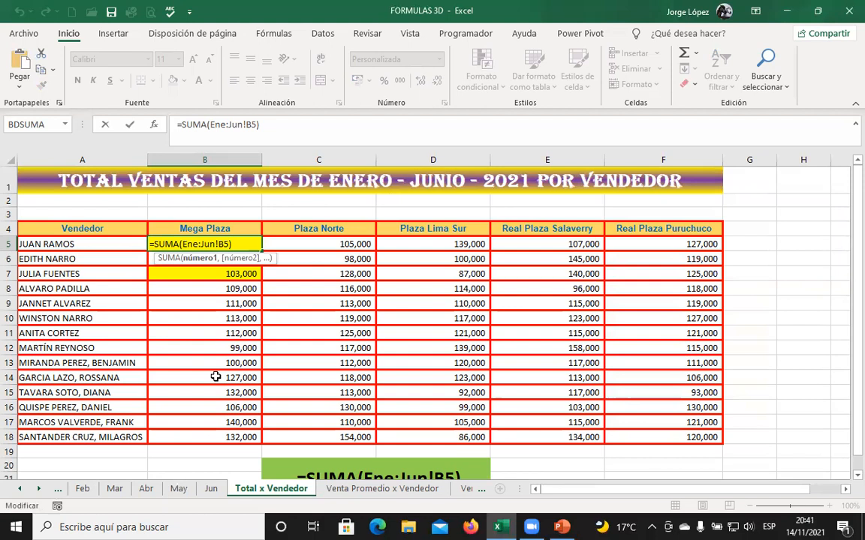
key("Return")
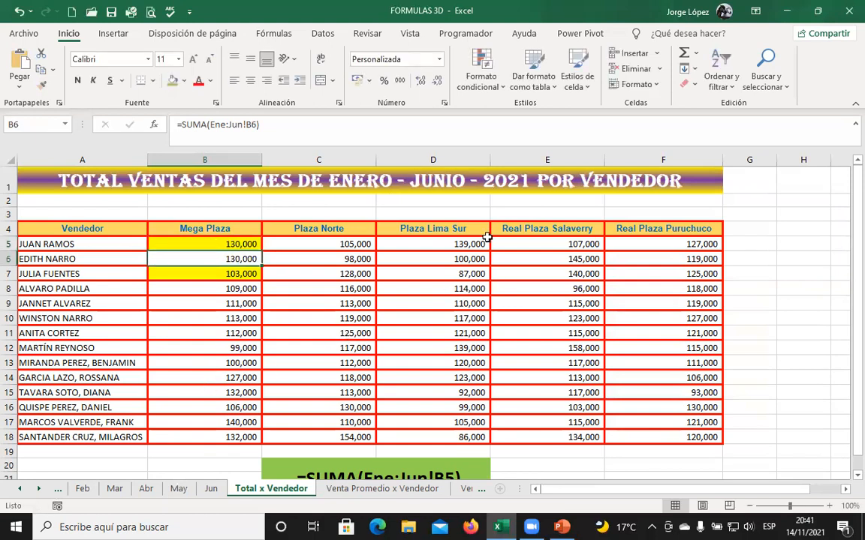
Step: Enter the check formula =B5/6 in cell E3 of Total x Vendedor and format it without decimals
left_click(518, 215)
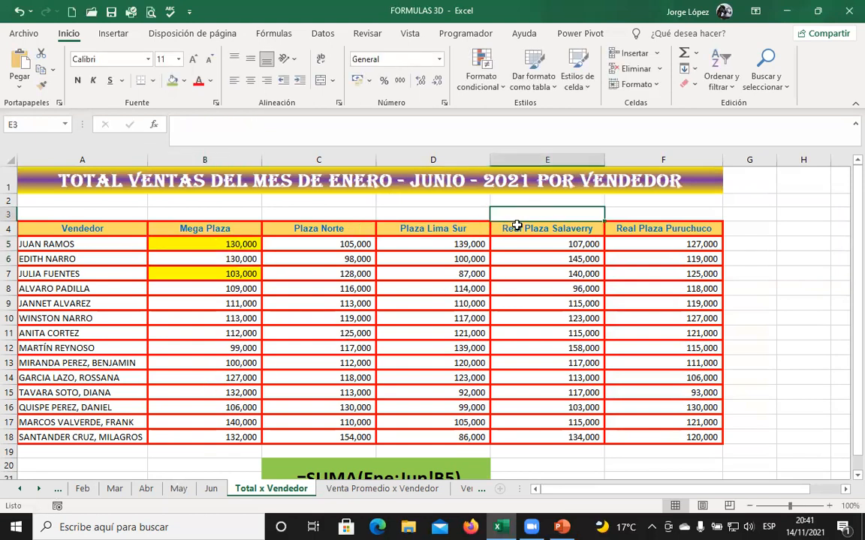
type("=")
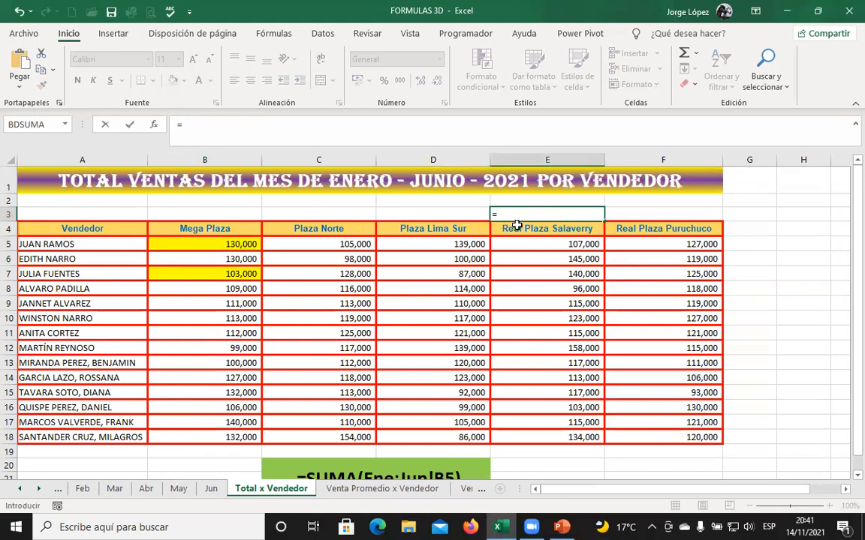
left_click(224, 246)
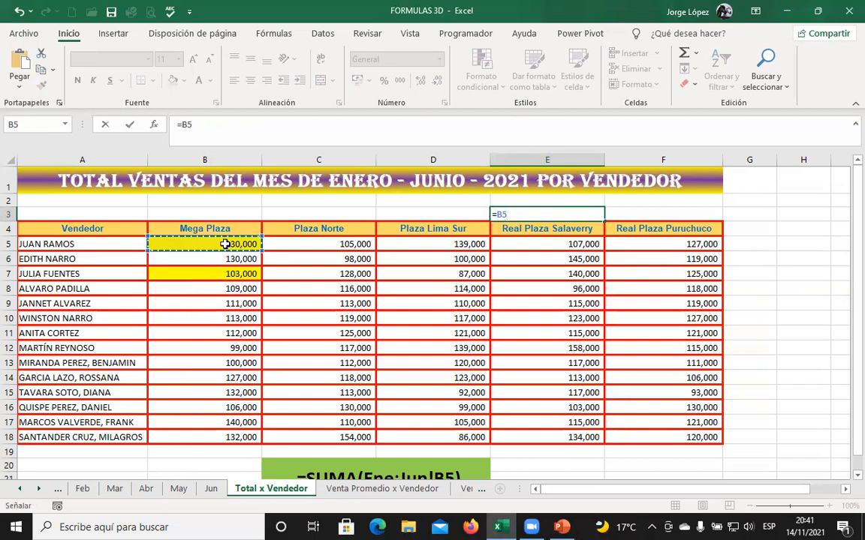
type("/6")
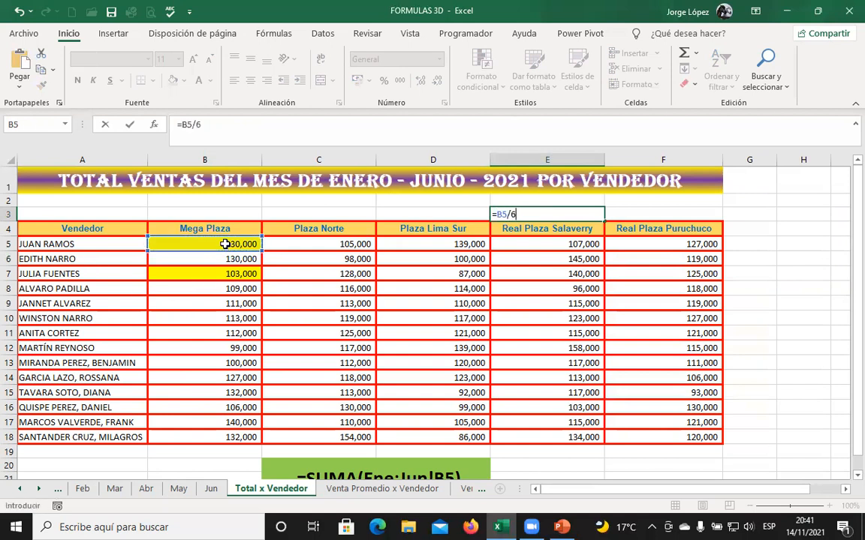
key("Return")
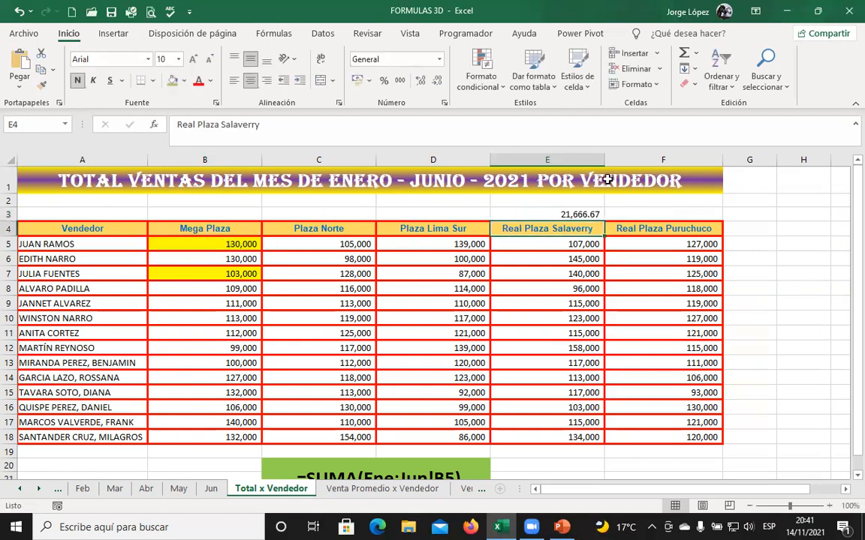
left_click(569, 213)
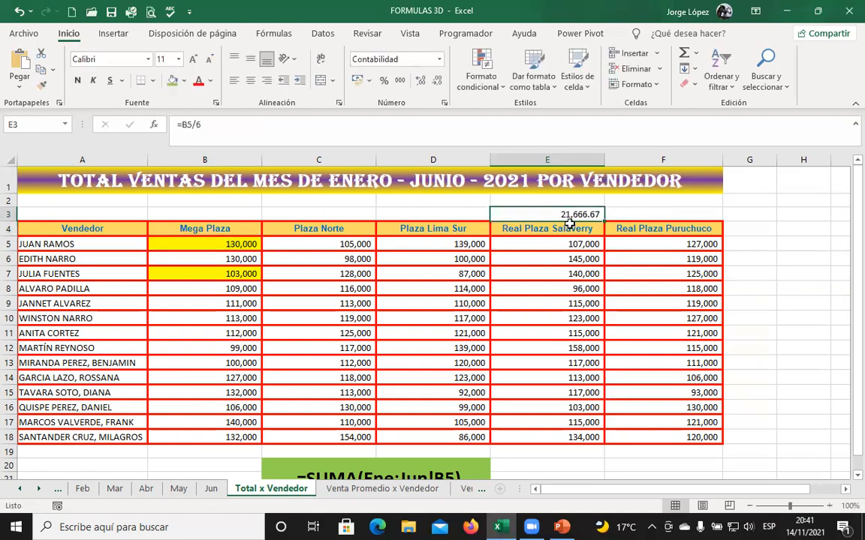
left_click(438, 84)
left_click(438, 84)
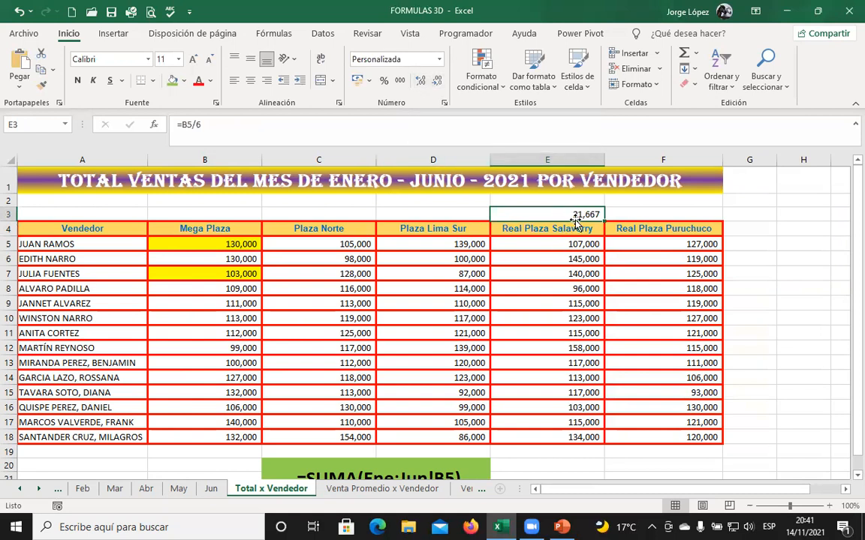
Step: Review the PROMEDIO formula in B5 of the Venta Promedio x Vendedor sheet against the manual check
left_click(362, 492)
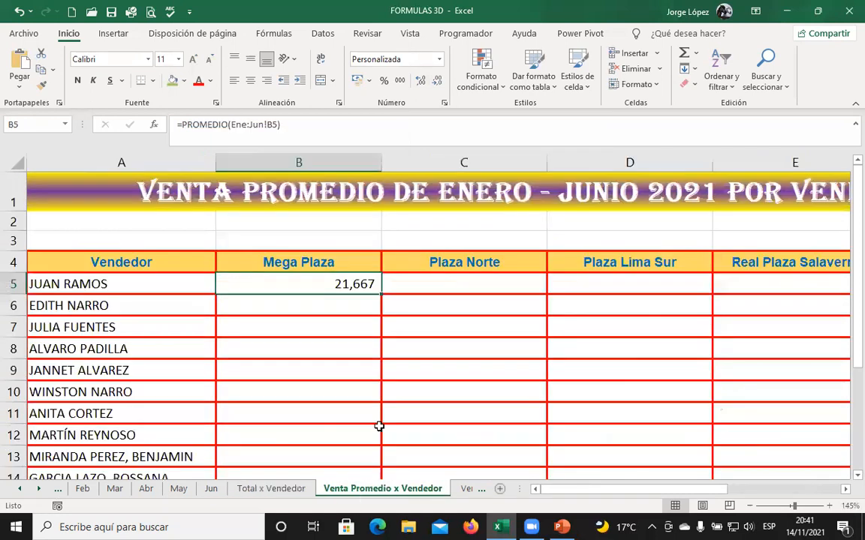
double_click(330, 283)
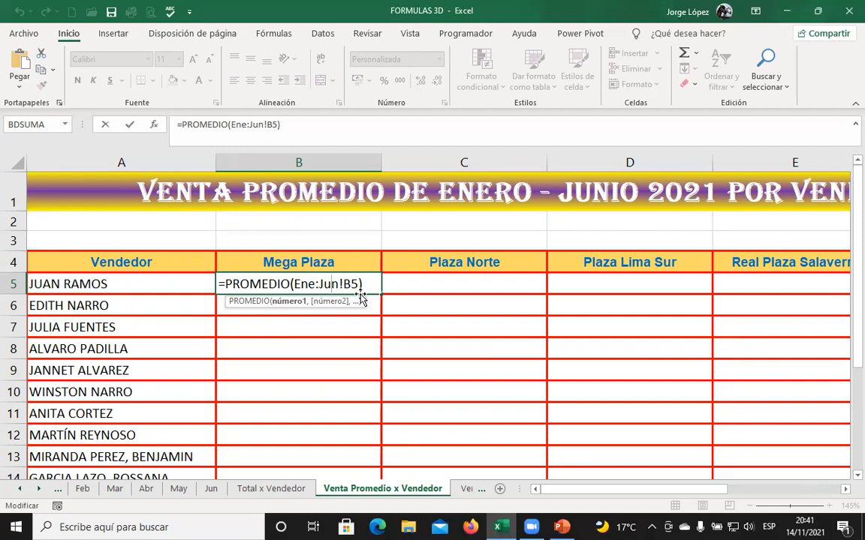
key("Return")
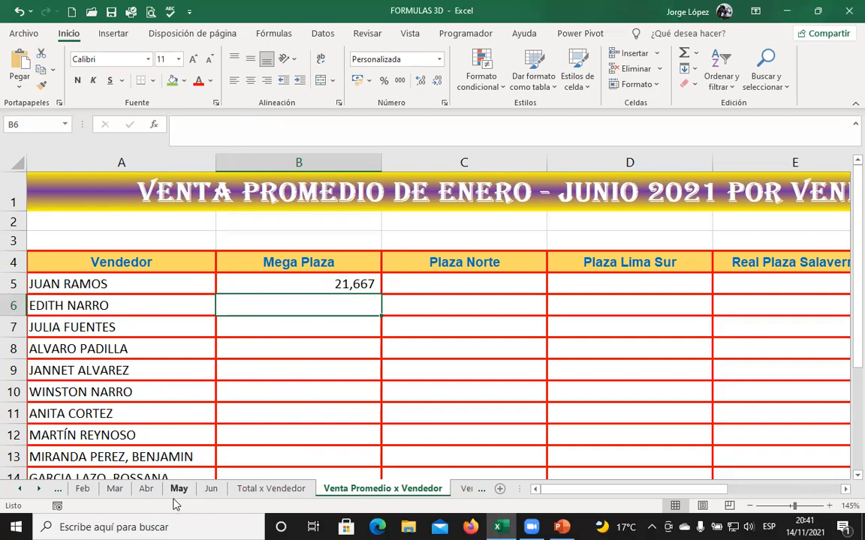
Step: Clear cell B5 on the Abr sheet and check the effect on Total x Vendedor and Venta Promedio x Vendedor
left_click(149, 490)
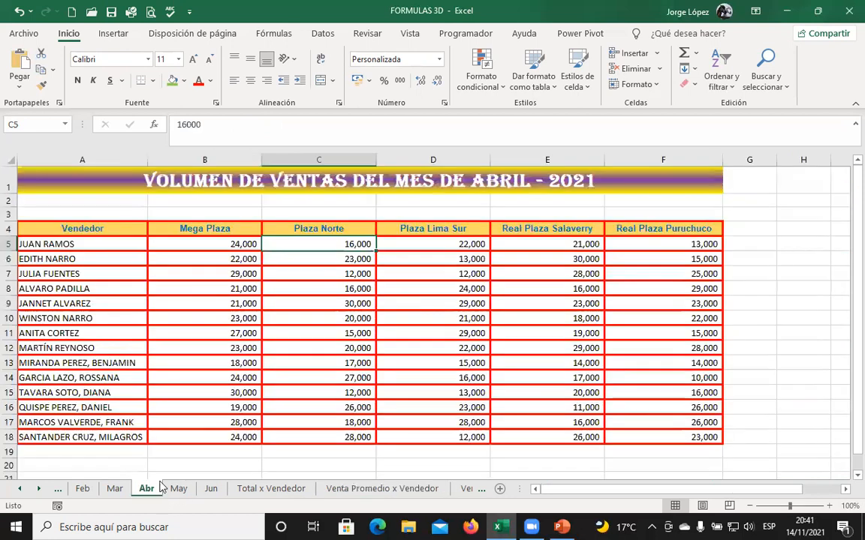
left_click(248, 243)
key("Delete")
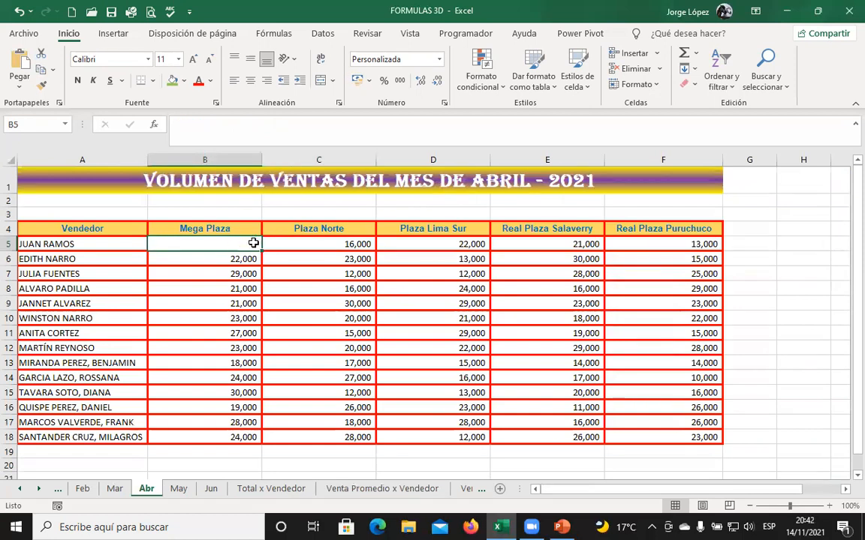
left_click(255, 491)
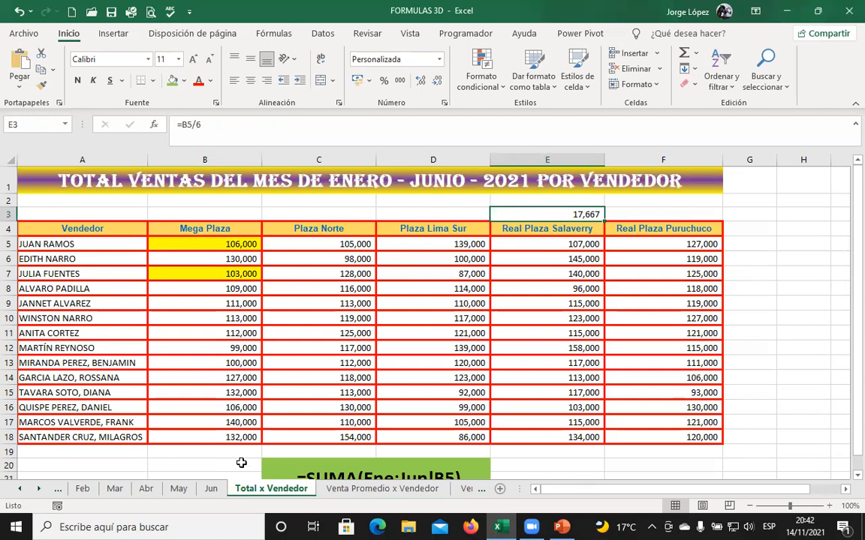
left_click(337, 489)
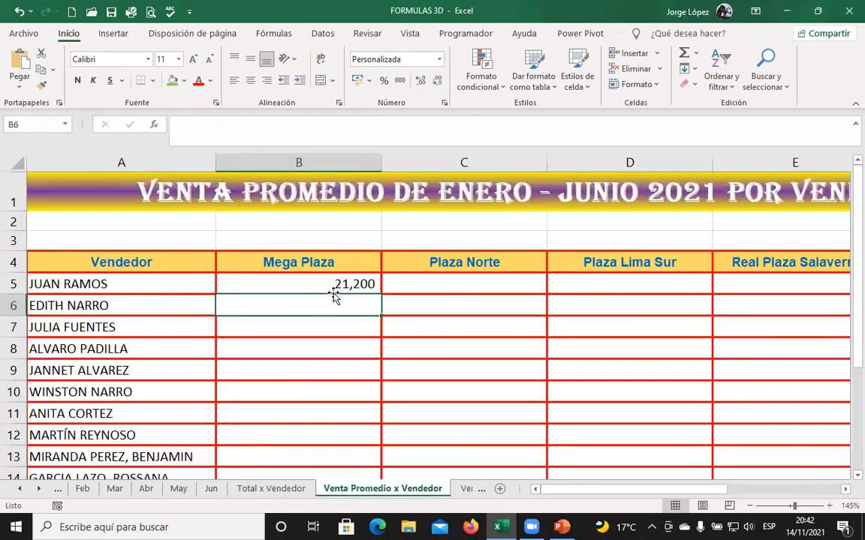
Step: Look over the Feb and Mar sheets, and undo the deletion of B5 on the Abr sheet
left_click(83, 489)
left_click(113, 488)
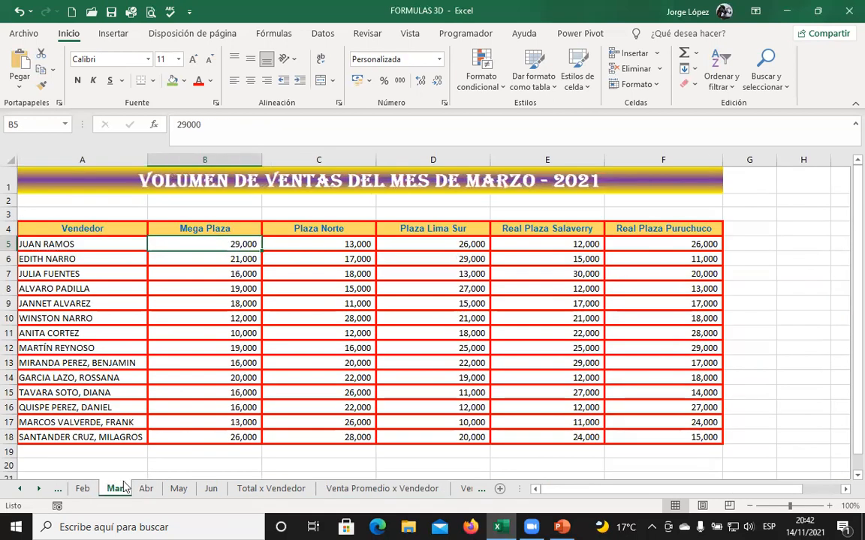
left_click(146, 489)
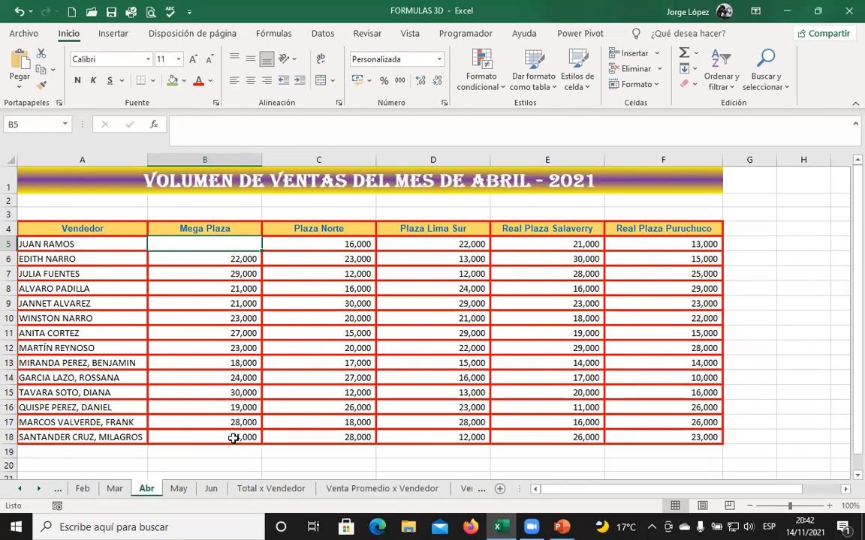
key("ctrl+z")
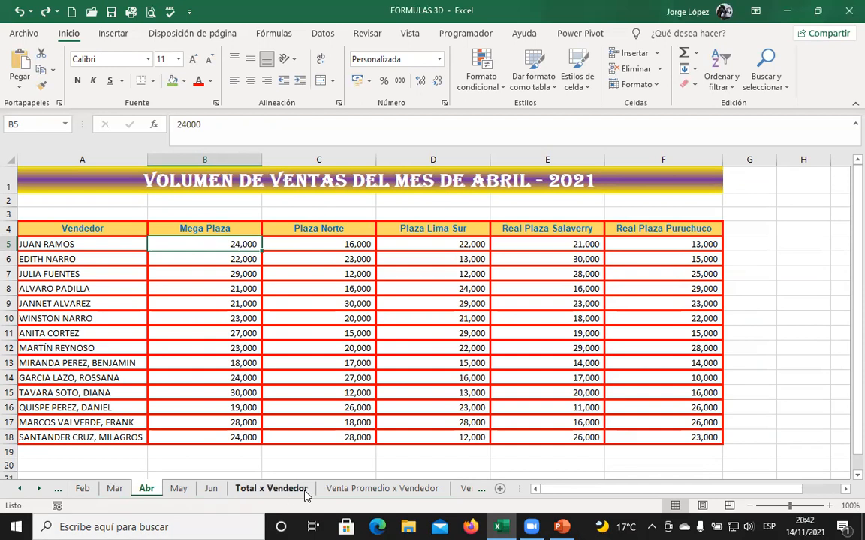
Step: Copy the PROMEDIO formula in B5 of Venta Promedio x Vendedor across to F5 and down through row 18
left_click(350, 489)
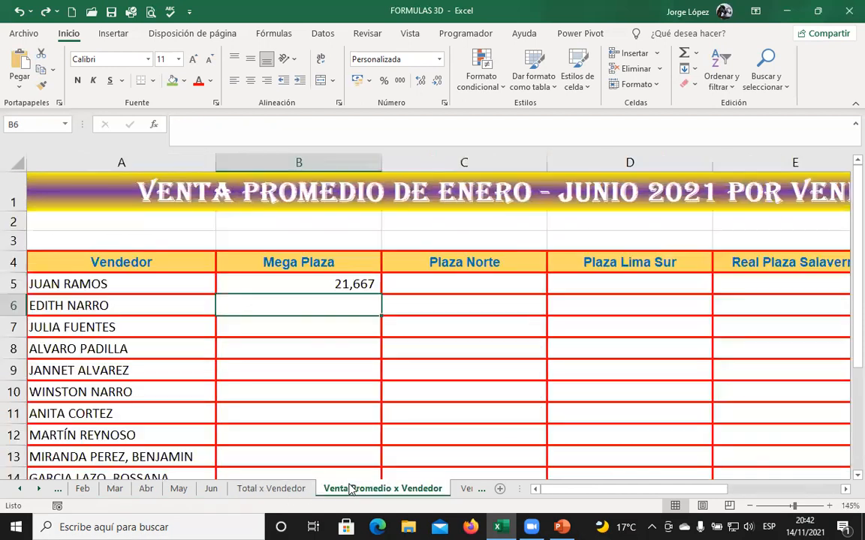
left_click(364, 283)
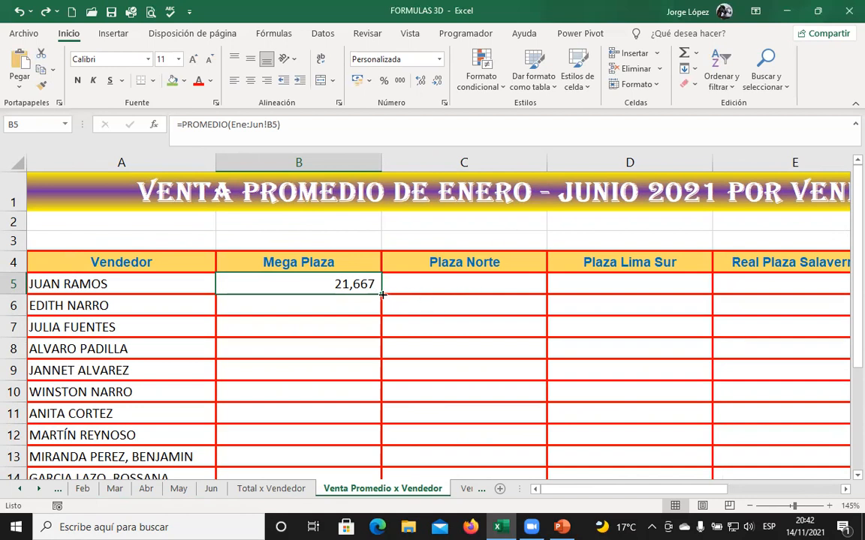
left_click_drag(381, 295, 675, 300)
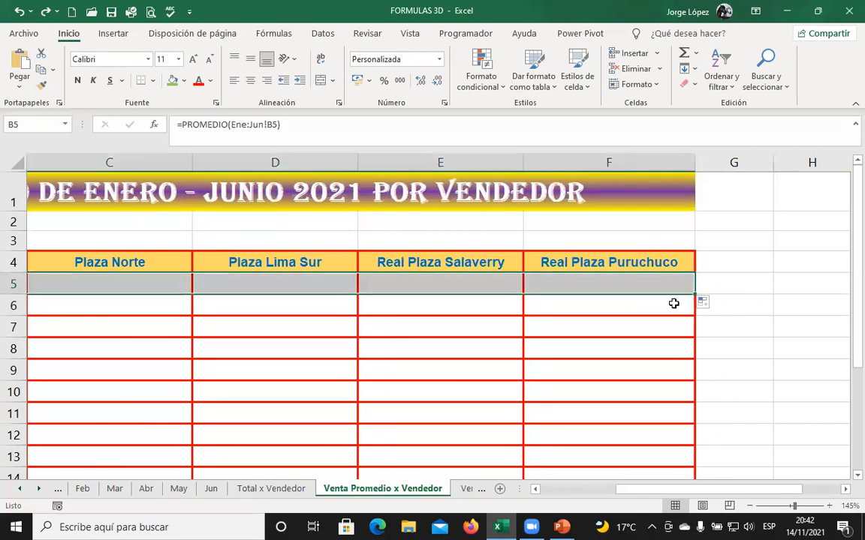
double_click(695, 295)
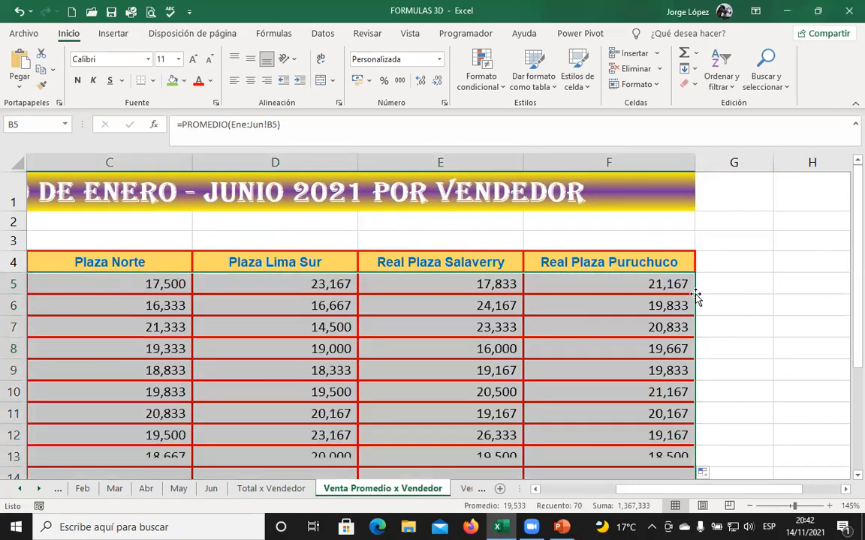
left_click_drag(659, 493, 623, 497)
scroll(561, 434, "down", 2)
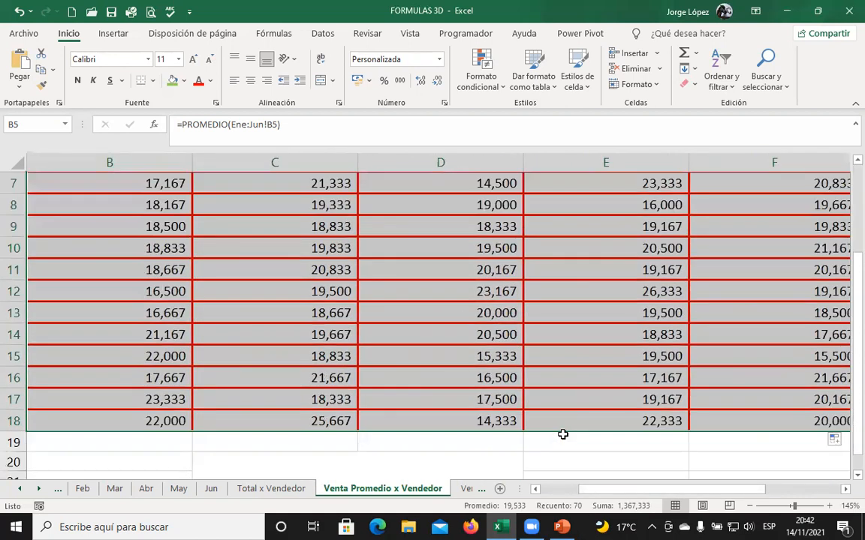
scroll(563, 435, "down", 1)
scroll(562, 435, "up", 3)
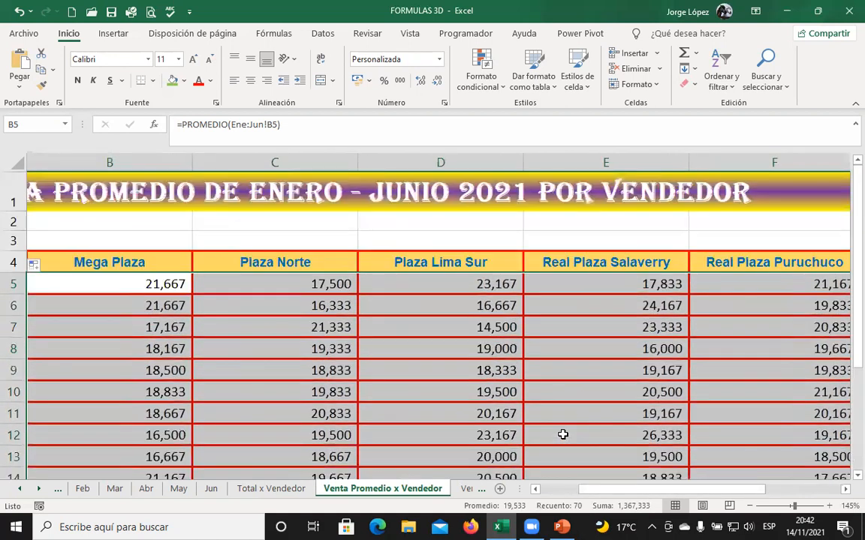
Step: Copy the formula =PROMEDIO(Ene:Jun!B5) from B5 and place it as visible text in merged cell C20 below the table
left_click(131, 278)
double_click(131, 281)
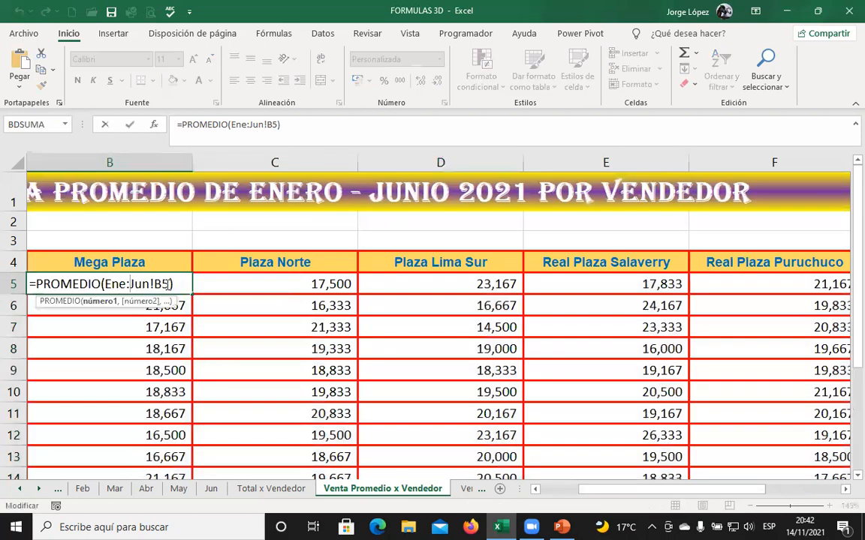
left_click_drag(171, 284, 30, 283)
key("ctrl+c")
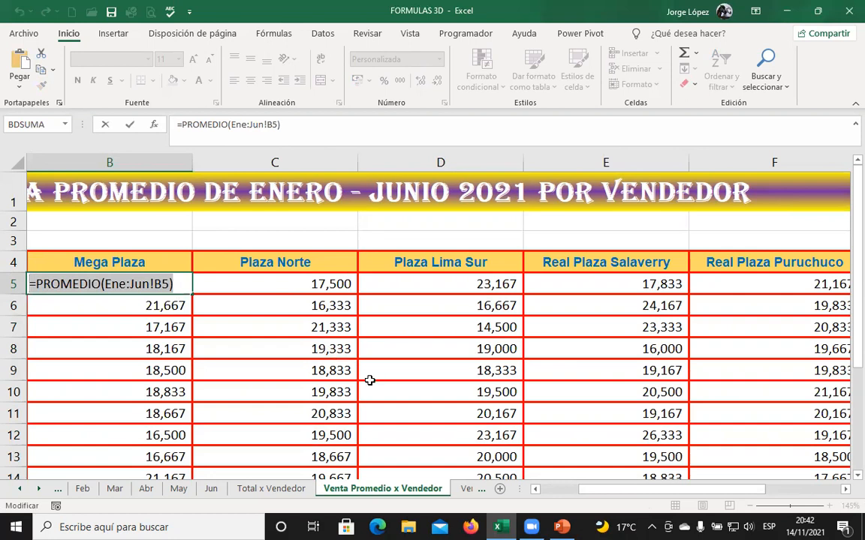
key("Return")
scroll(375, 413, "down", 3)
left_click(415, 412)
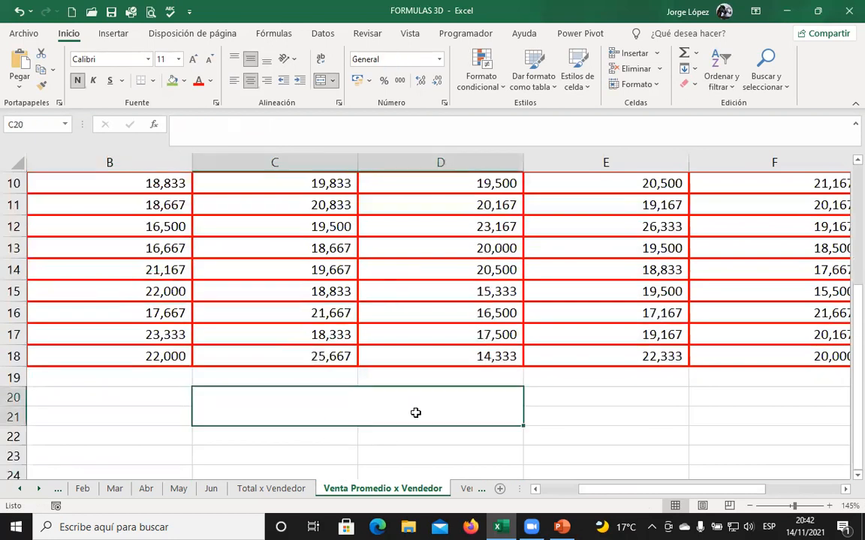
double_click(415, 412)
key("ctrl+v")
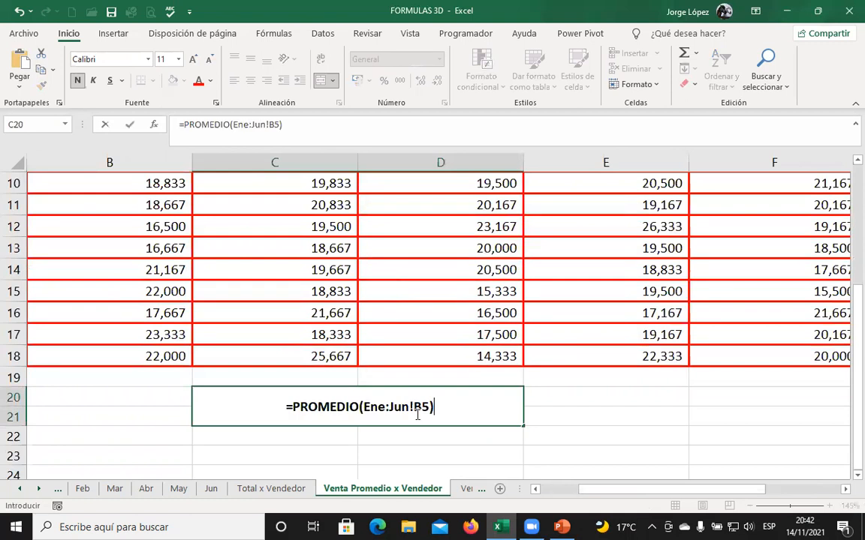
key("Return")
Step: Give the formula text in C20 a green fill and font size 16, and show the sheet at 100% zoom
left_click(436, 407)
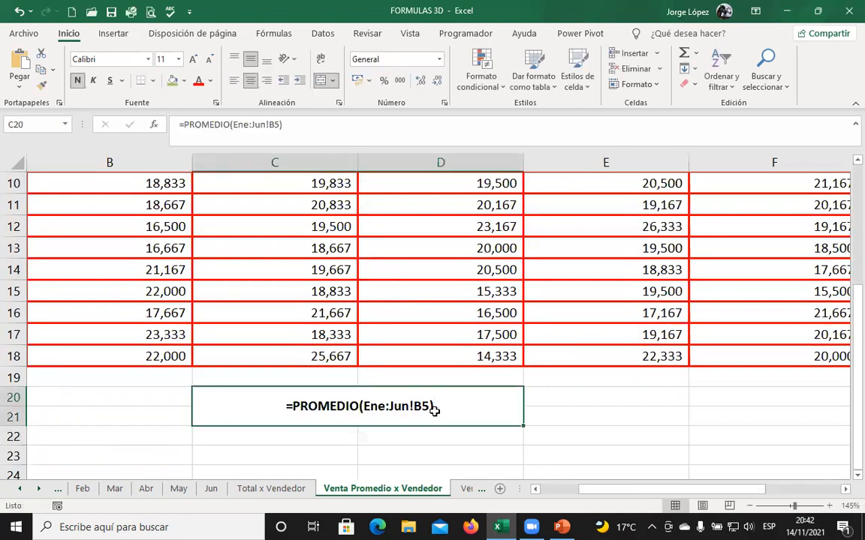
left_click(171, 81)
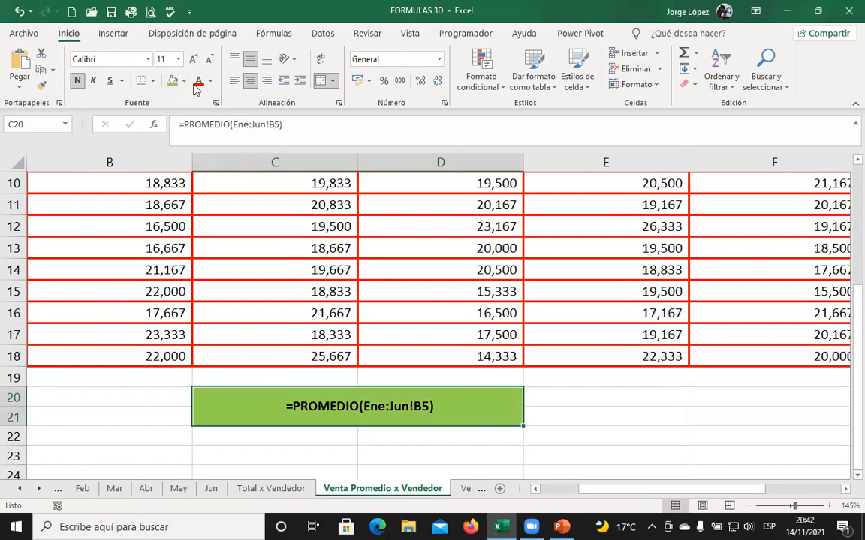
left_click(194, 59)
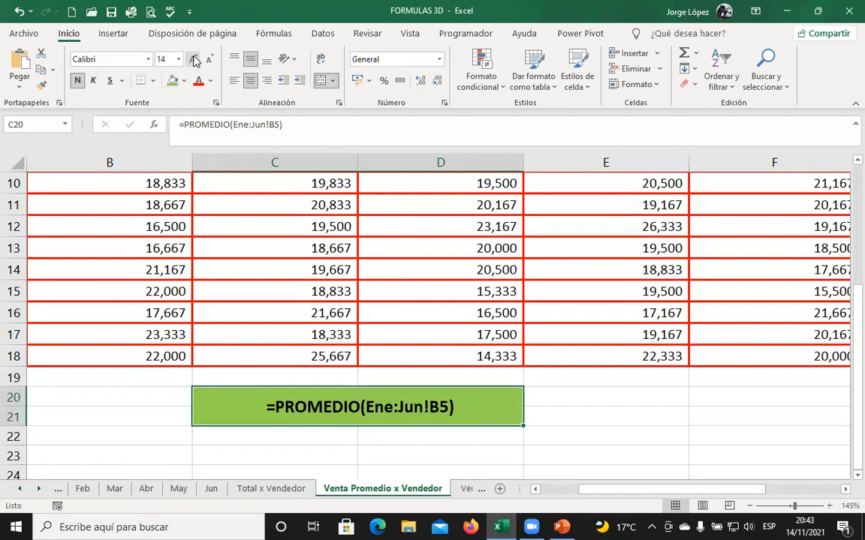
left_click(193, 60)
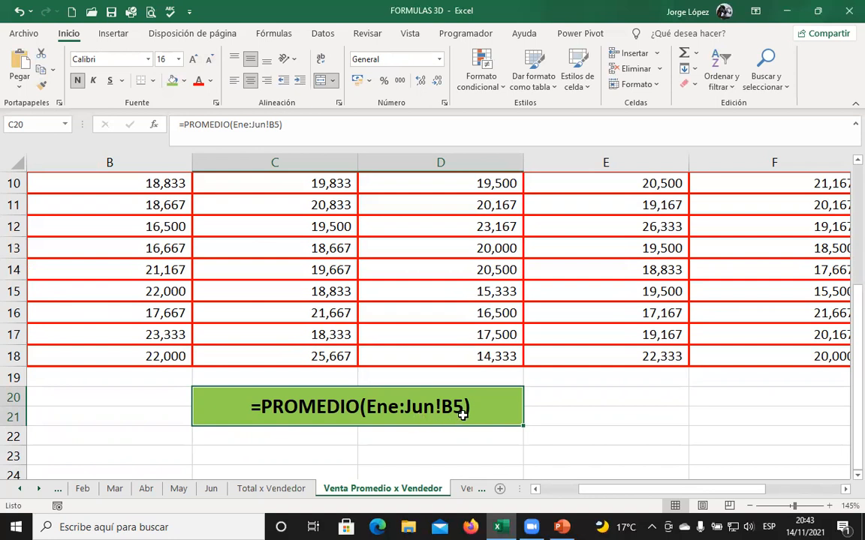
scroll(460, 416, "up", 2)
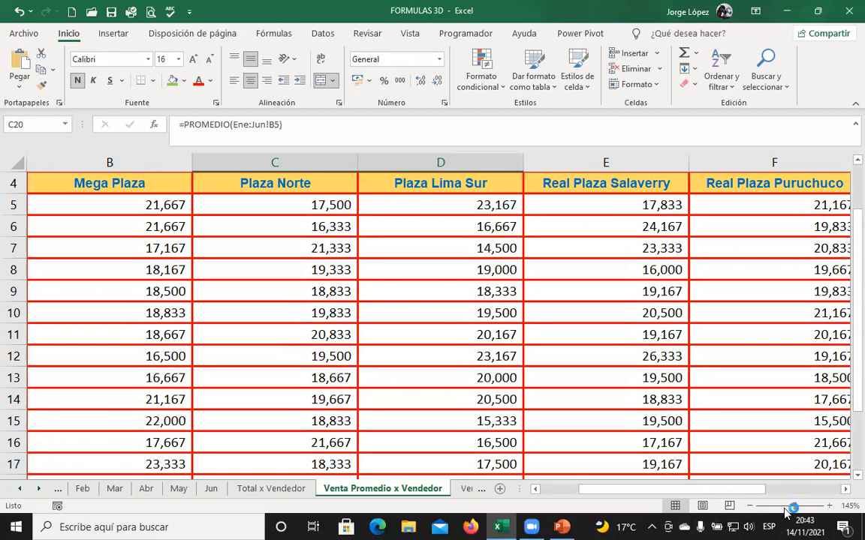
left_click_drag(794, 507, 789, 507)
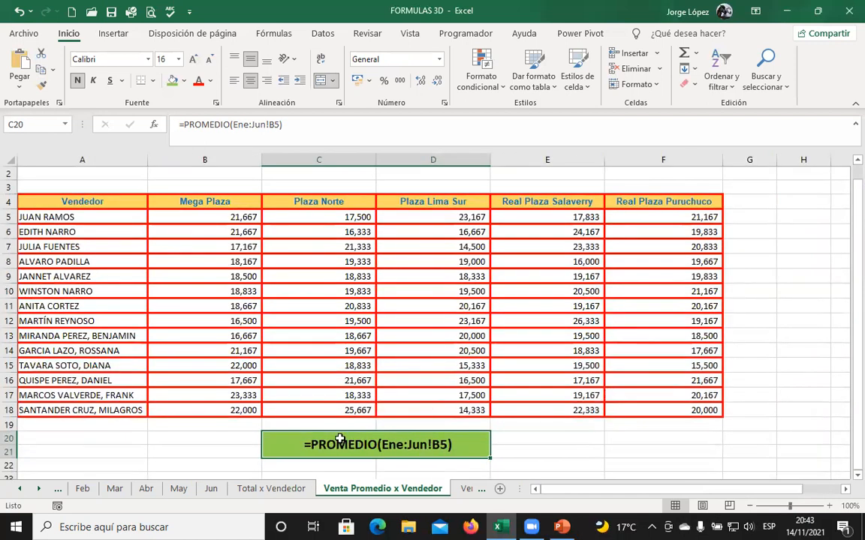
Step: Open the VentaTotal x Vendedor sheet
left_click(19, 491)
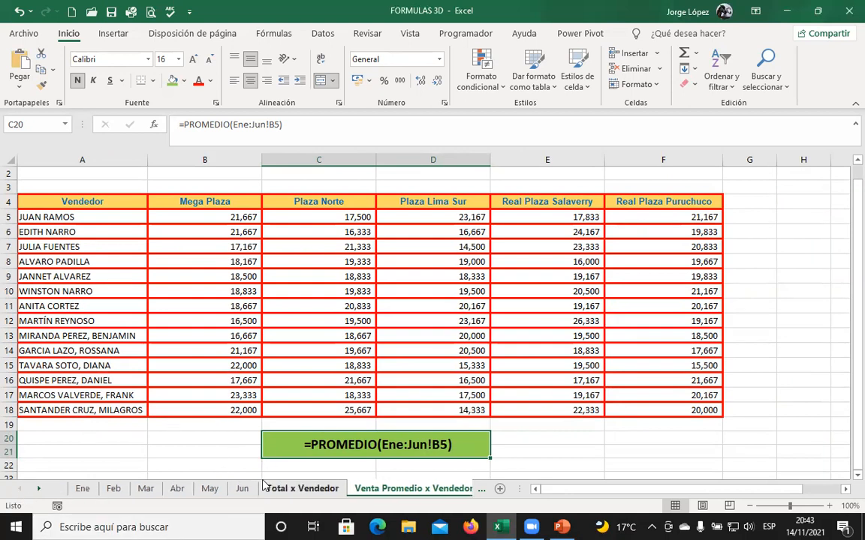
left_click(39, 489)
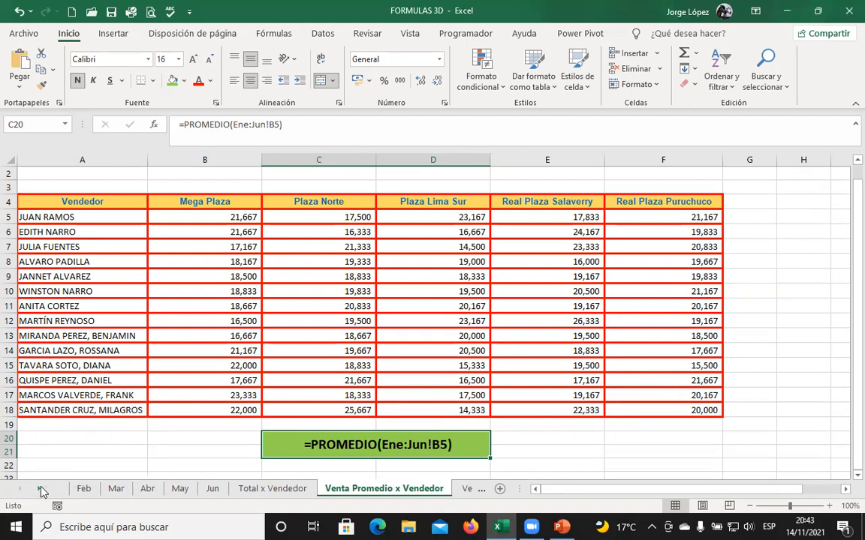
left_click(39, 489)
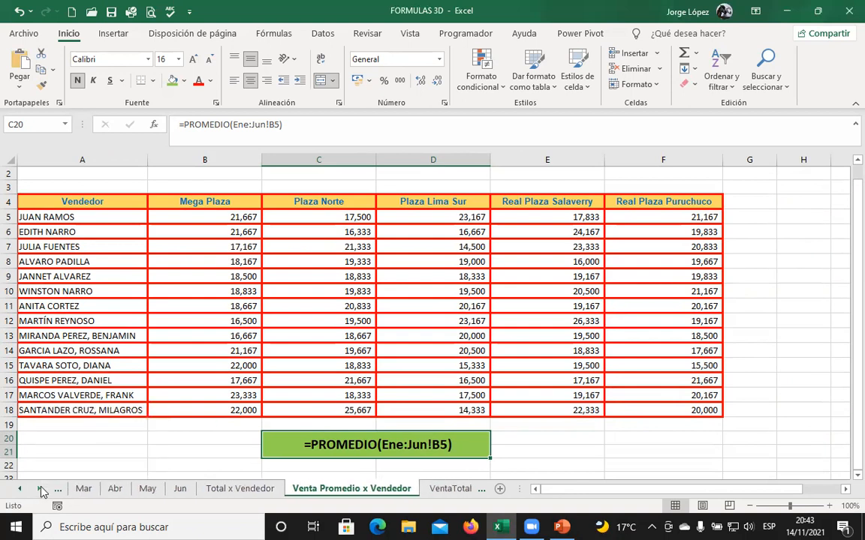
left_click(447, 488)
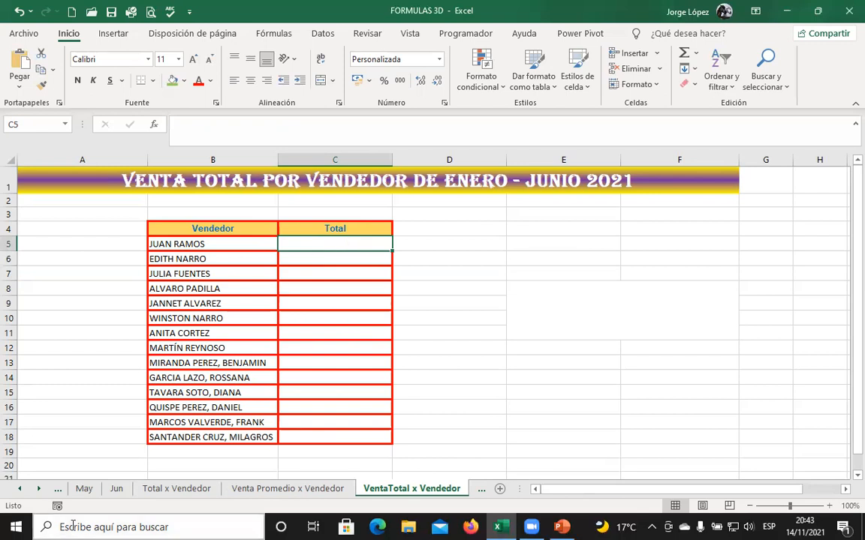
Step: Examine the first vendor's sales across all plazas (B5:F5) on the monthly sheets from Ene to Jun
left_click(20, 489)
left_click(20, 489)
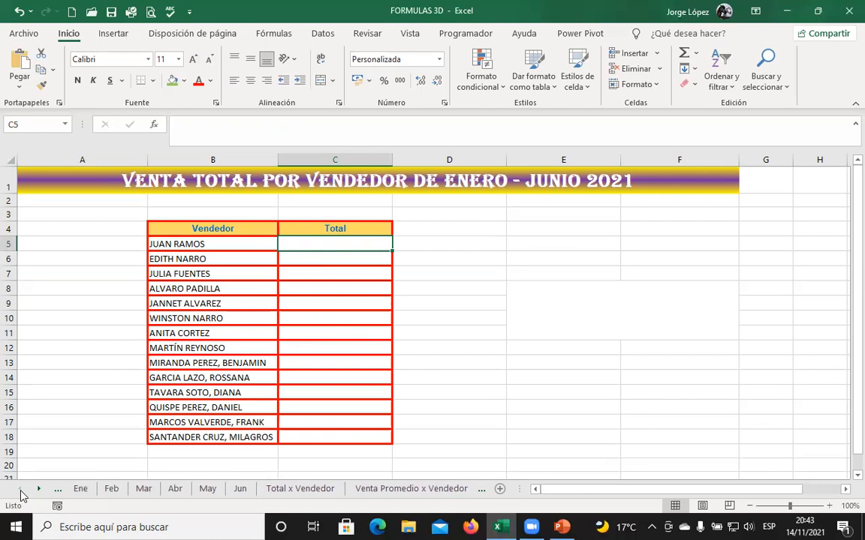
left_click(266, 496)
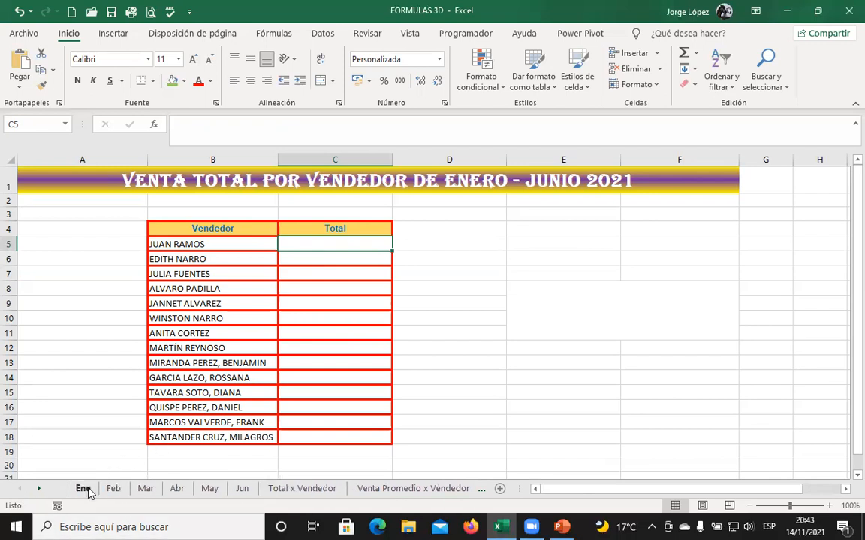
left_click(83, 489)
left_click_drag(227, 246, 614, 247)
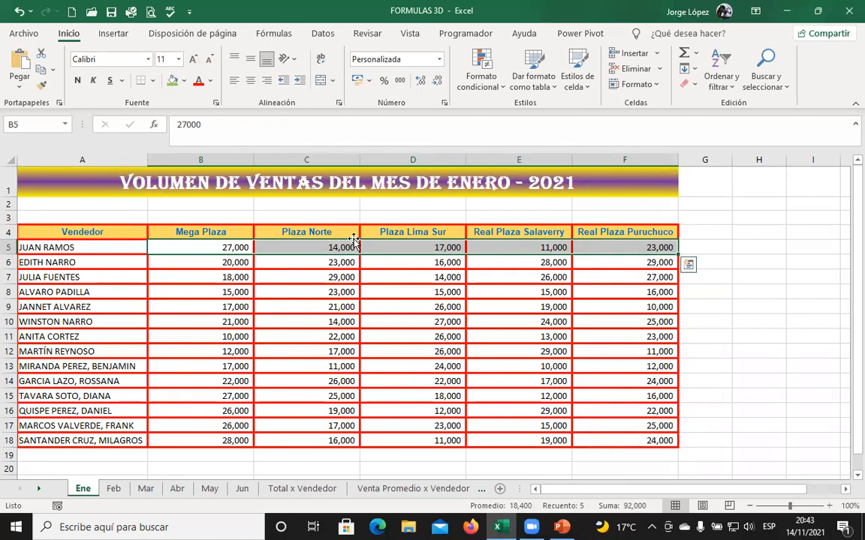
left_click(113, 488)
left_click_drag(209, 244, 652, 245)
left_click(144, 489)
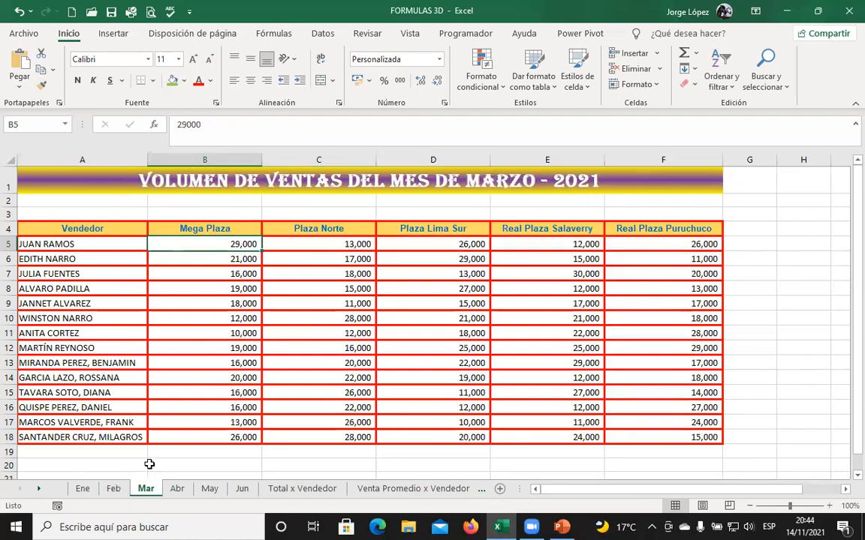
left_click_drag(225, 245, 662, 245)
left_click(177, 489)
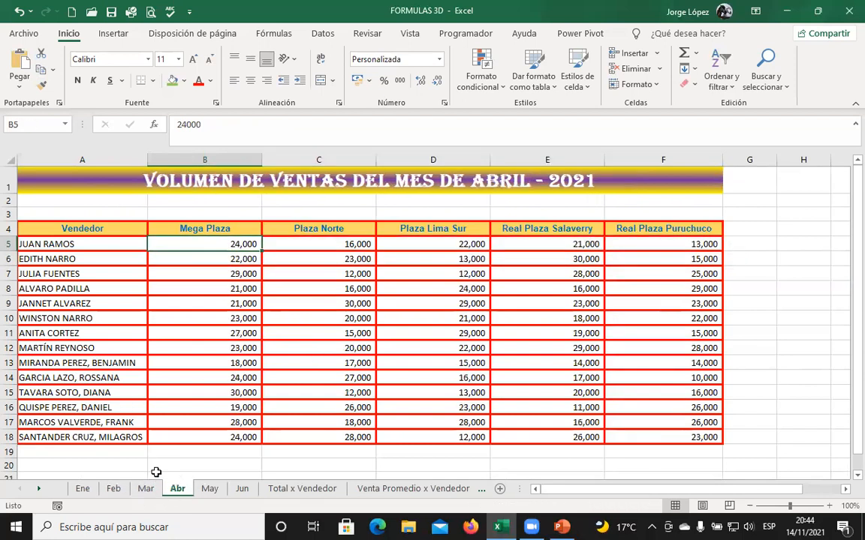
left_click(242, 489)
left_click_drag(191, 246, 638, 239)
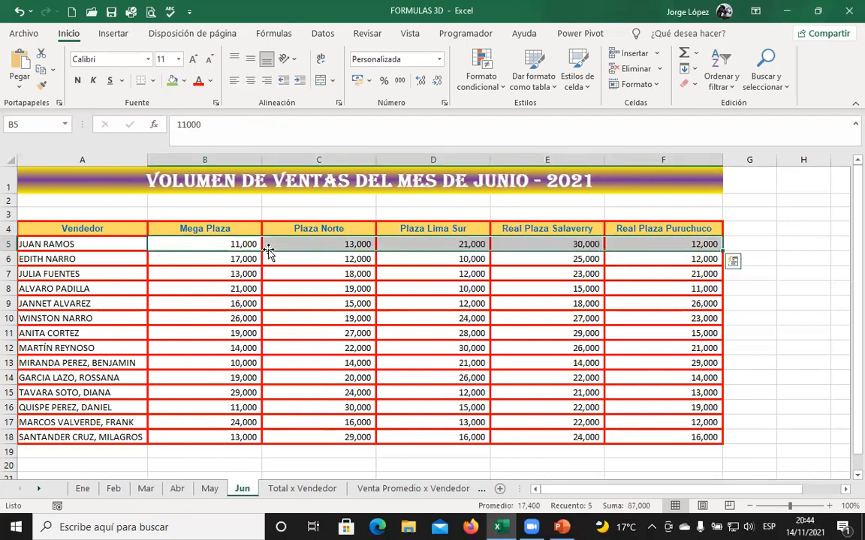
left_click(234, 244)
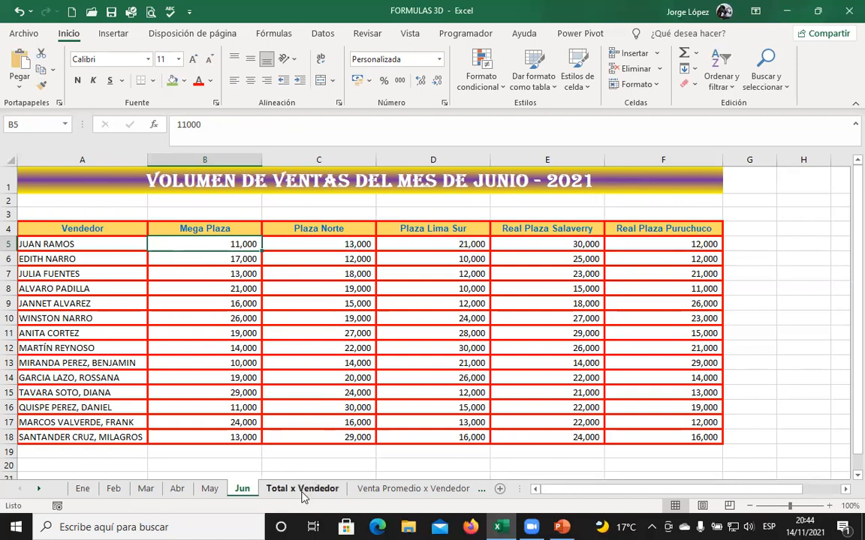
Step: Return to the VentaTotal x Vendedor sheet and view its Vendedor and Total columns at 130% zoom
left_click(302, 490)
left_click(398, 490)
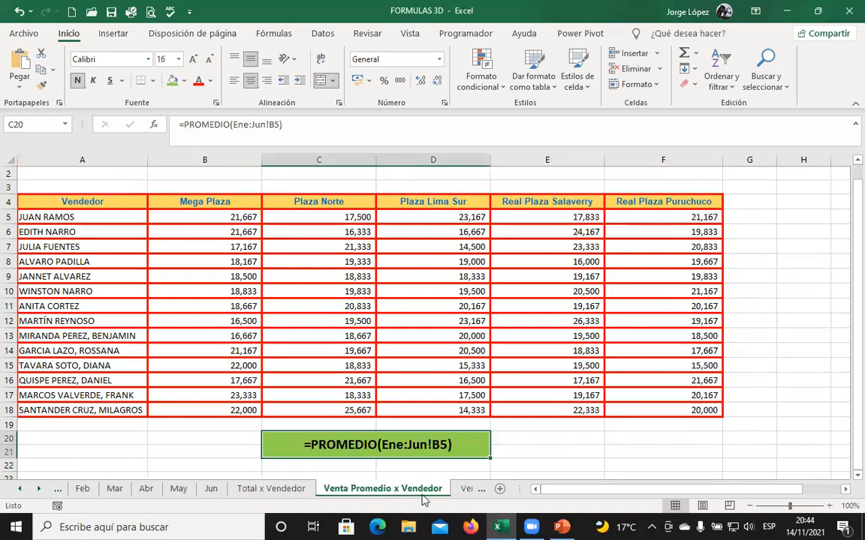
left_click(465, 490)
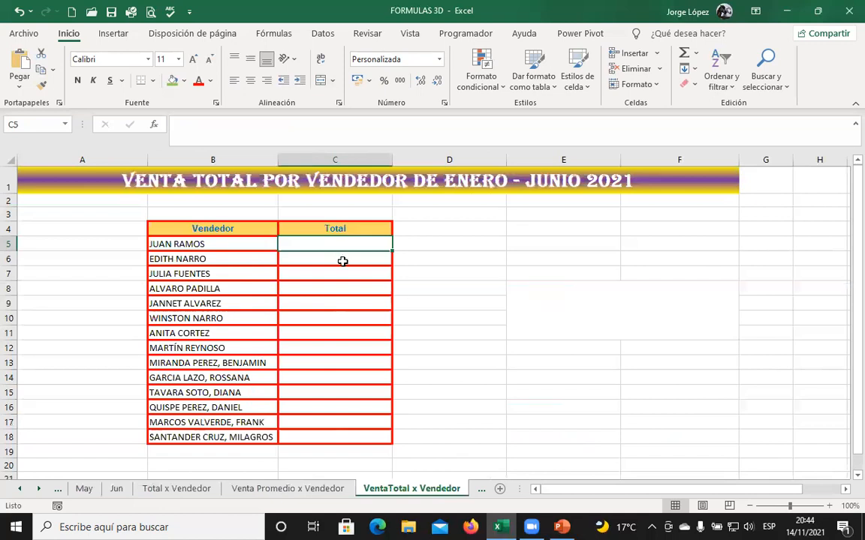
scroll(351, 264, "up", 2, "ctrl")
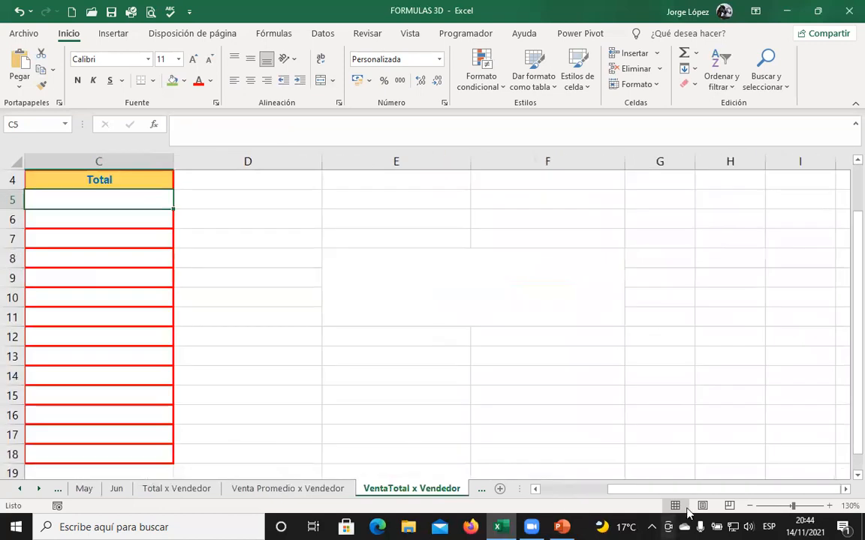
left_click_drag(689, 493, 622, 495)
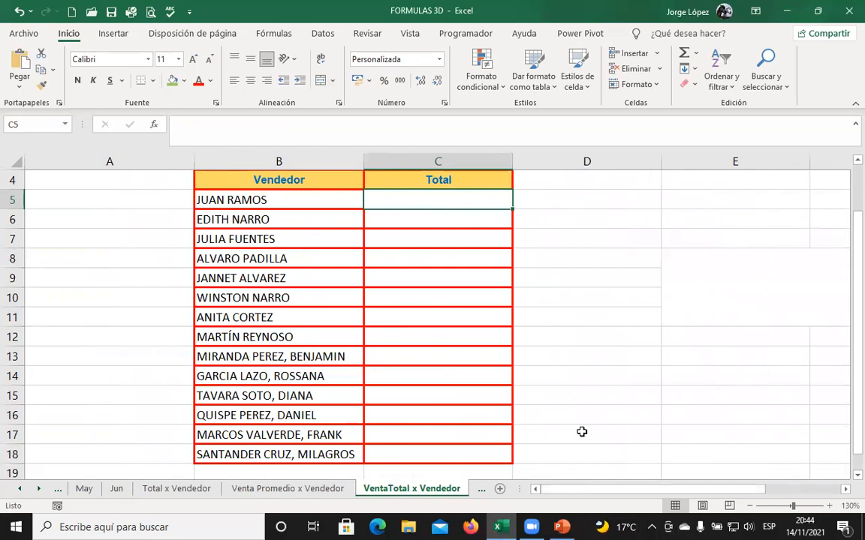
scroll(571, 417, "up", 1)
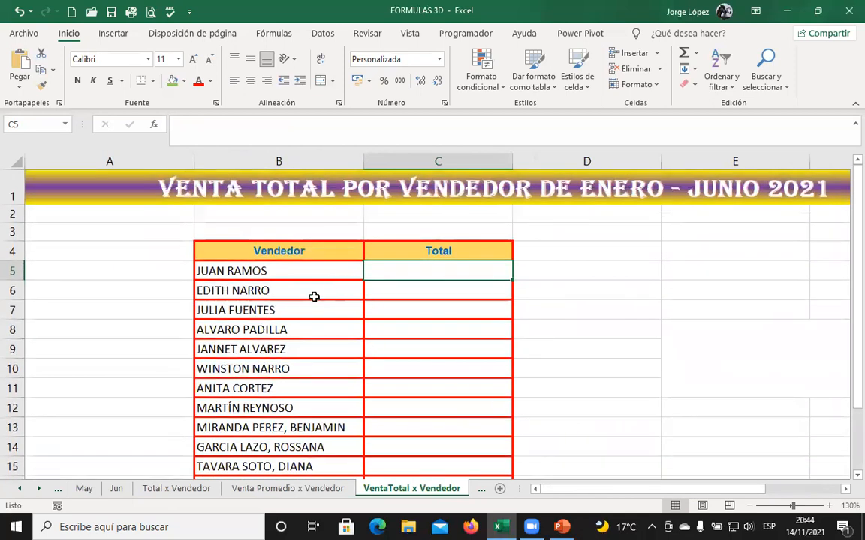
Step: Check the first vendor's range B5:F5 on the Jun sheet
left_click(117, 490)
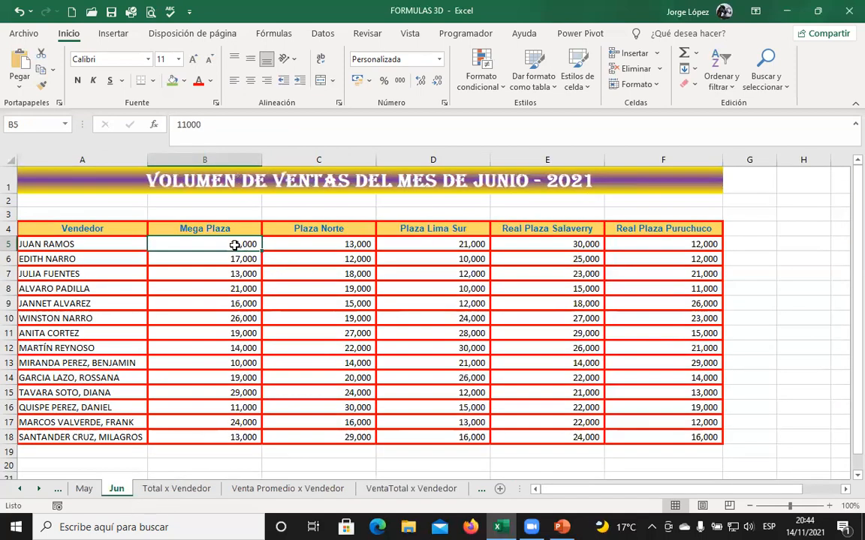
left_click_drag(225, 244, 637, 243)
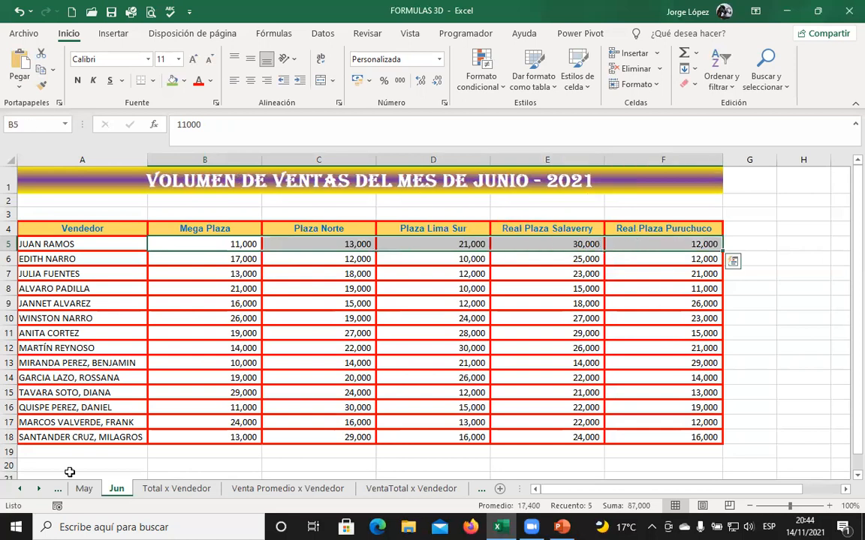
left_click(231, 244)
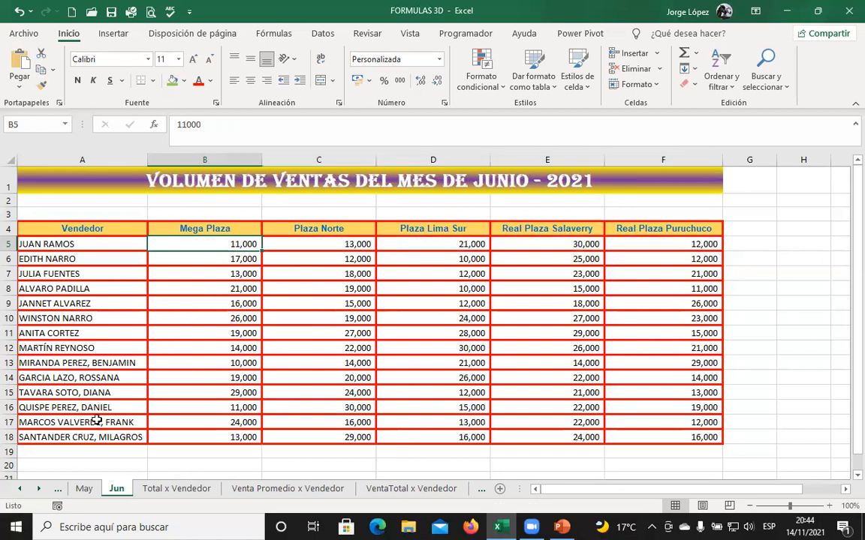
Step: Enter the 3D formula =SUMA(Ene:Jun!B5:F5) in C5 of VentaTotal x Vendedor to total the first vendor's sales
left_click(57, 489)
left_click(450, 489)
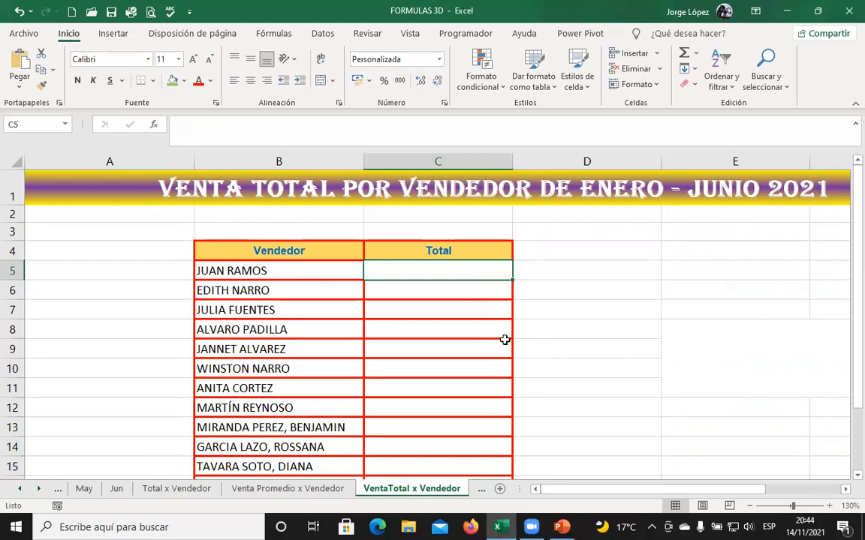
type("=")
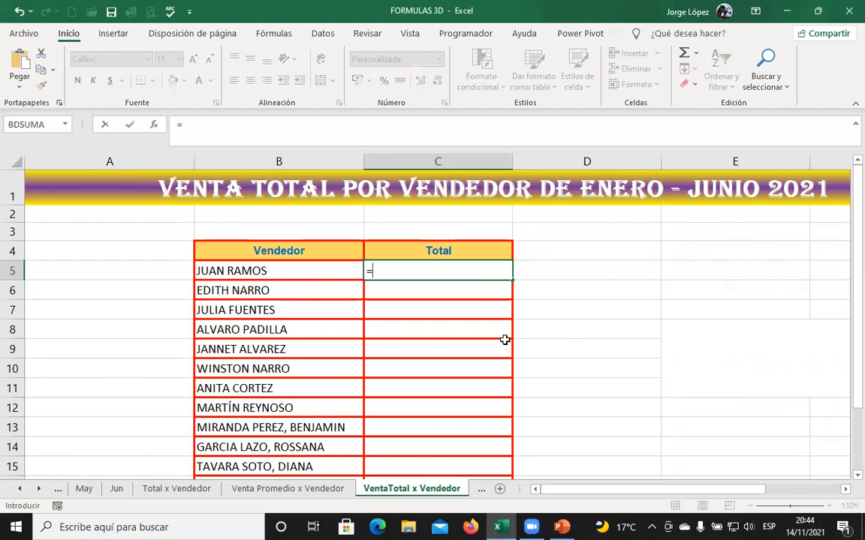
type("SU")
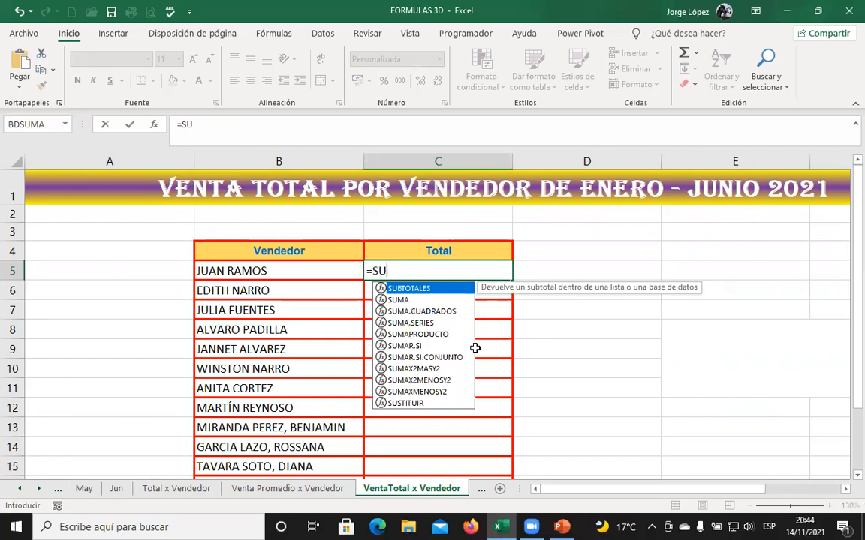
double_click(412, 301)
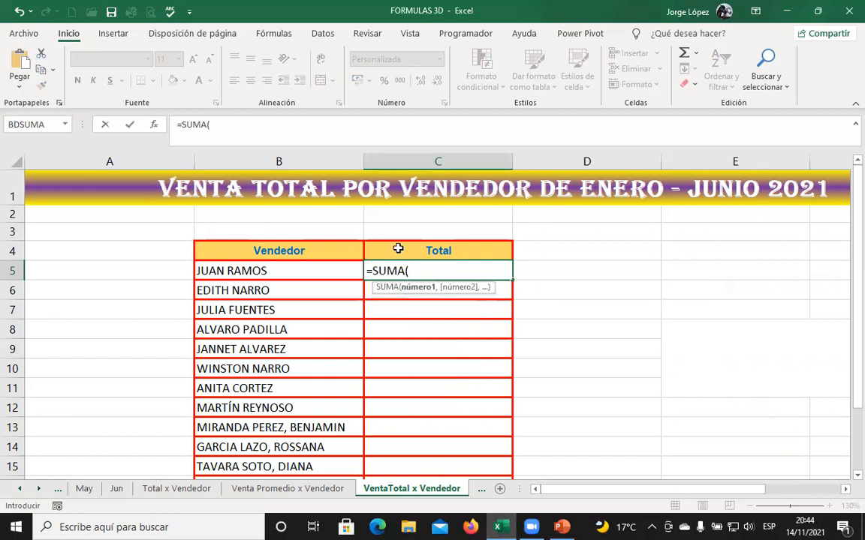
left_click(23, 489)
left_click(23, 490)
left_click(23, 489)
left_click(23, 489)
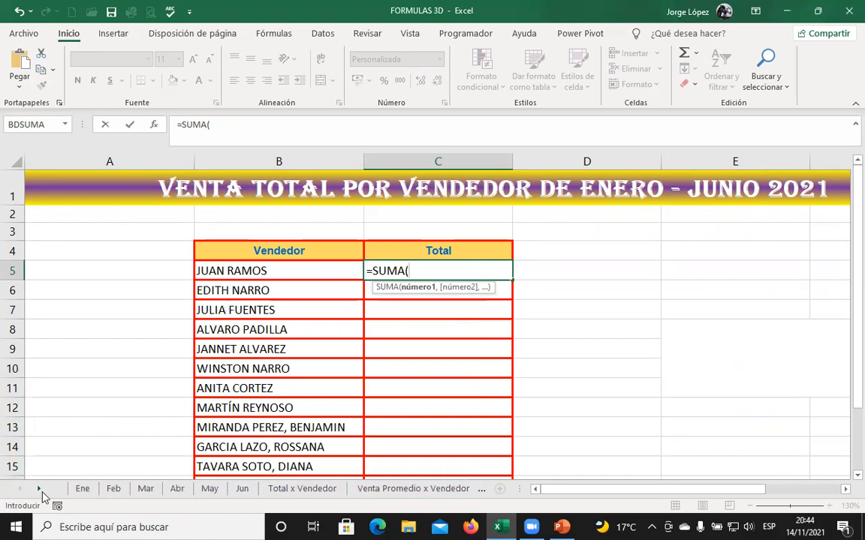
left_click(83, 489)
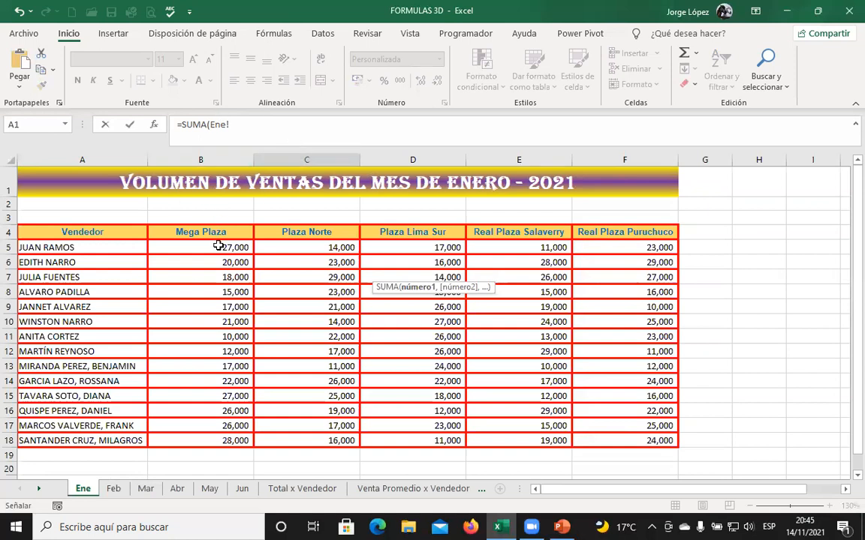
left_click_drag(222, 247, 509, 246)
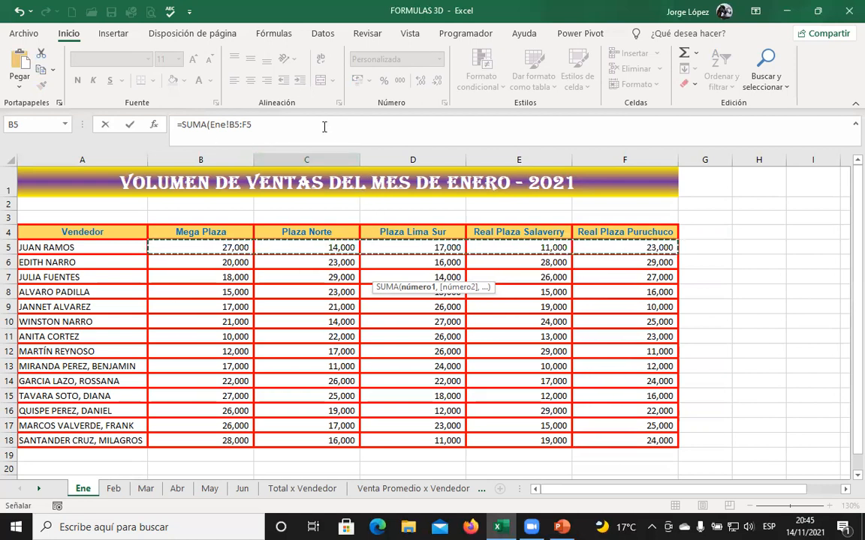
left_click(242, 489, "shift")
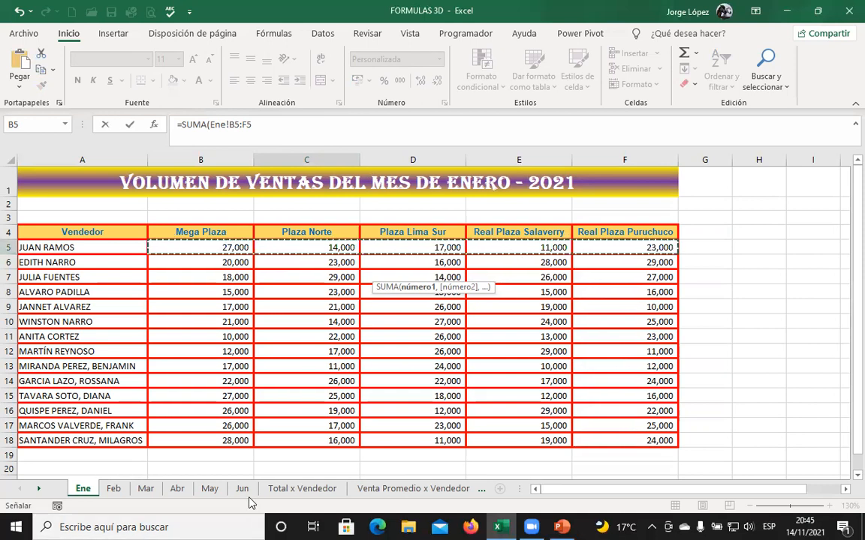
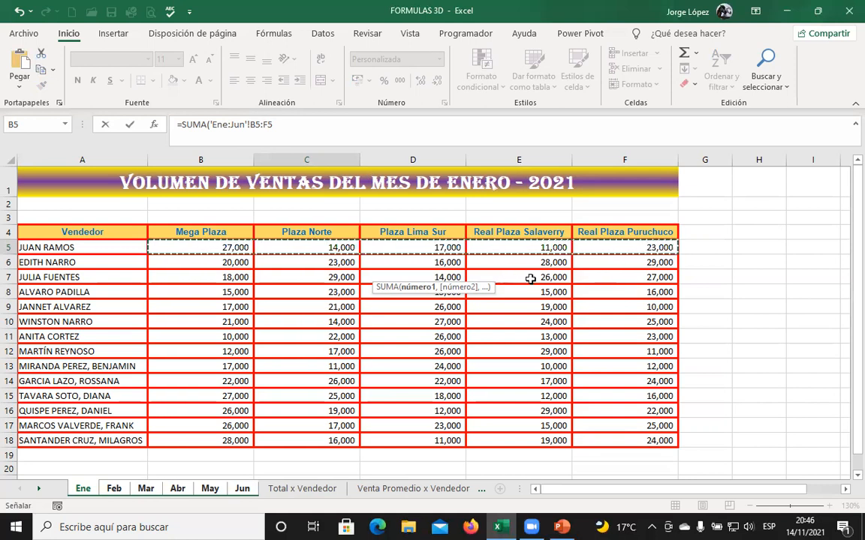
key("Return")
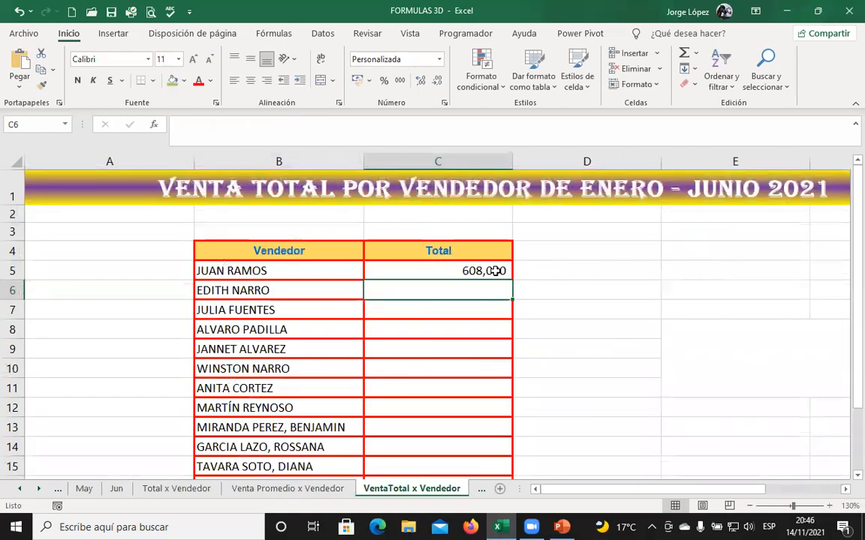
Step: Fill the 3D SUMA formula from C5 down the Total column to C18 for all vendors
left_click(496, 271)
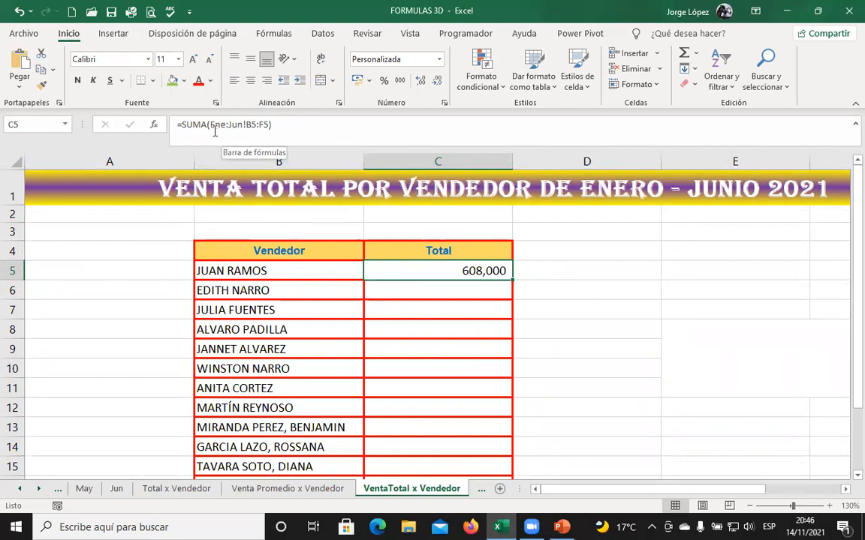
double_click(512, 277)
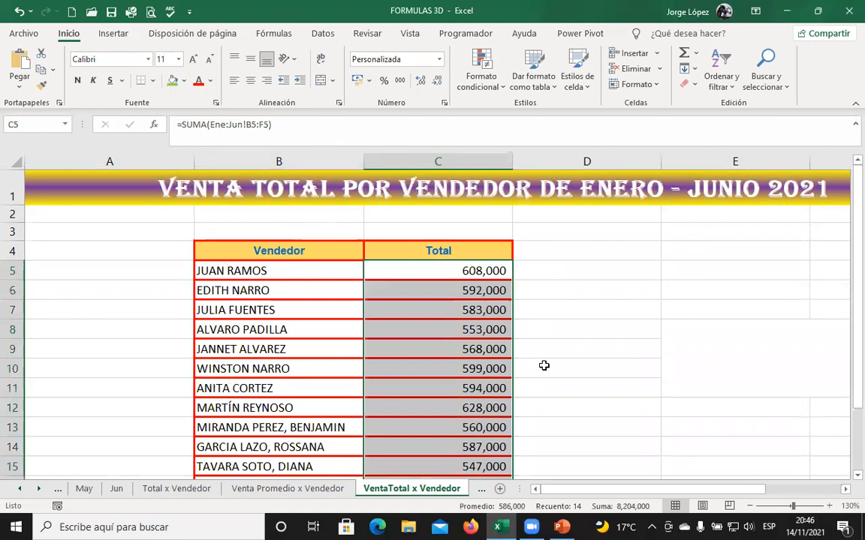
scroll(543, 365, "down", 1)
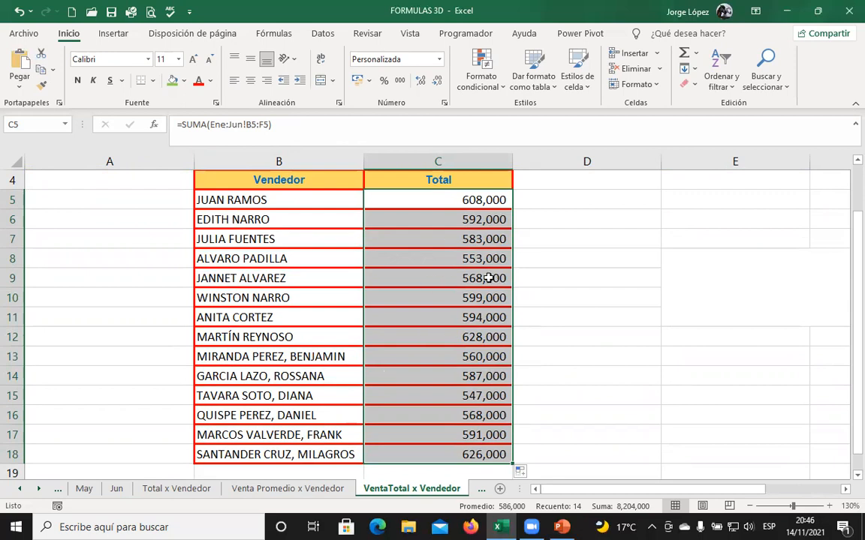
Step: Review the formula in C5 of VentaTotal x Vendedor against the first vendor's range B5:F5 on the Jun sheet
left_click(319, 202)
left_click(424, 203)
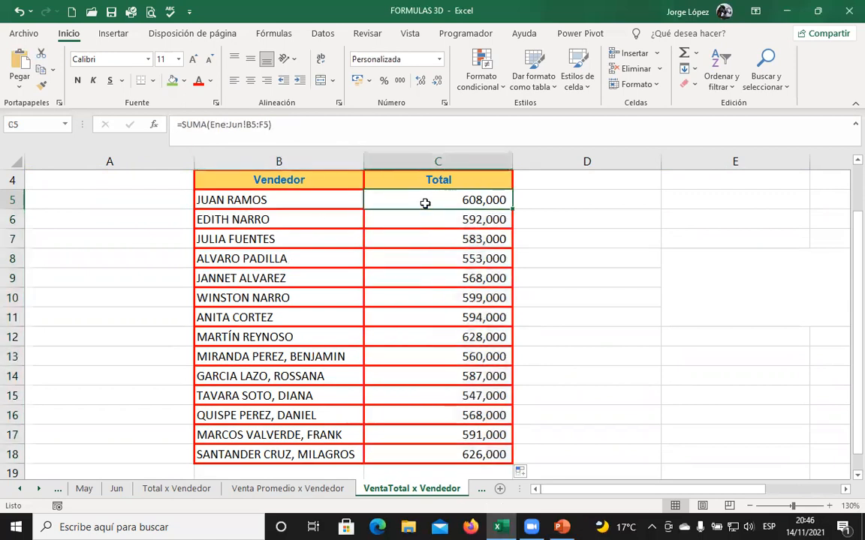
double_click(426, 203)
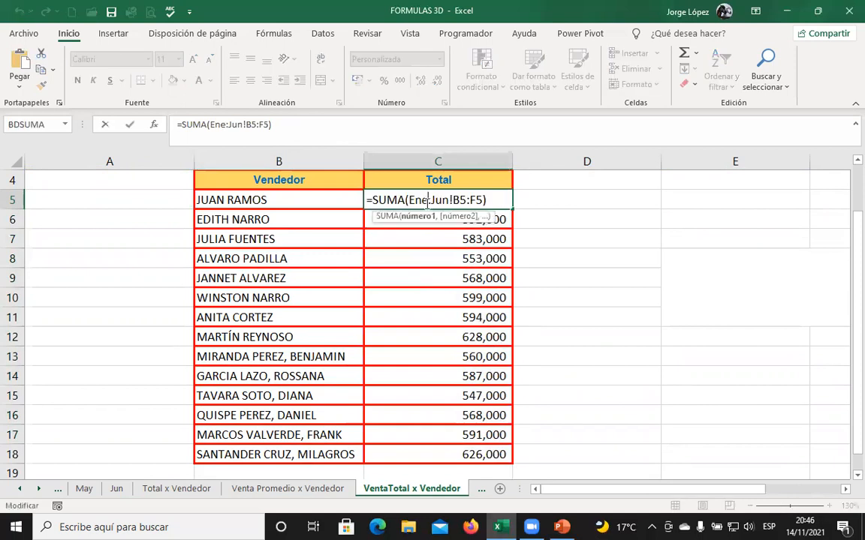
key("Return")
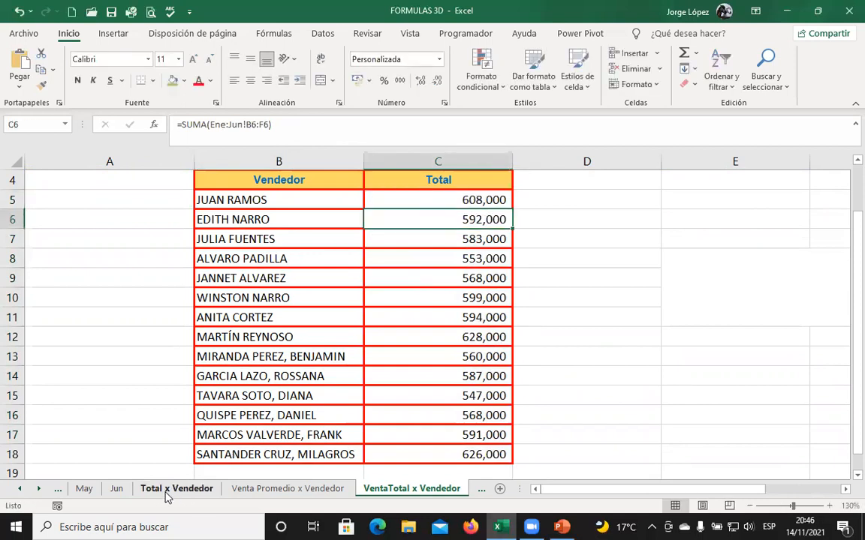
left_click(116, 489)
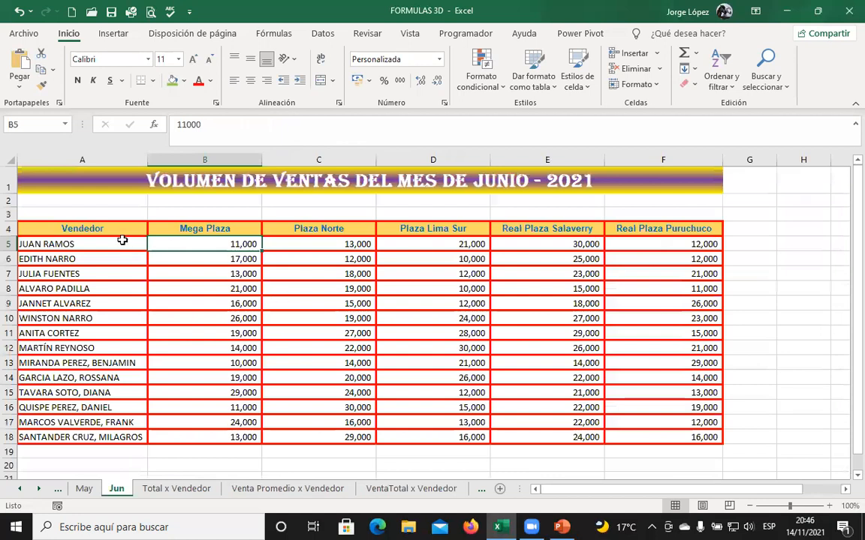
left_click_drag(585, 257, 644, 241)
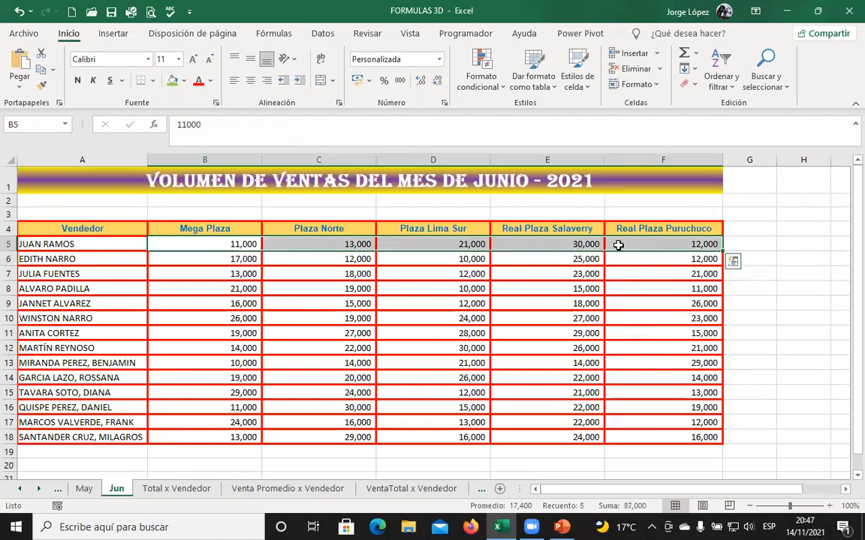
left_click(396, 488)
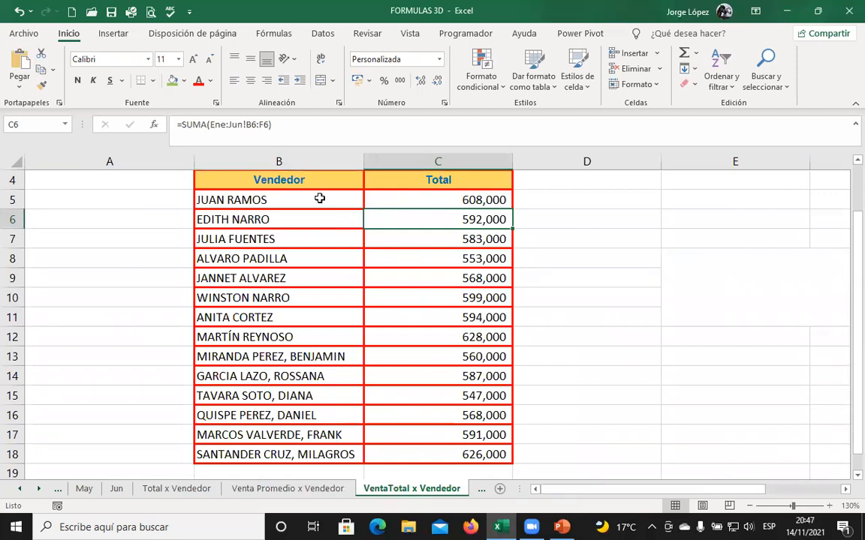
left_click(285, 199)
double_click(392, 199)
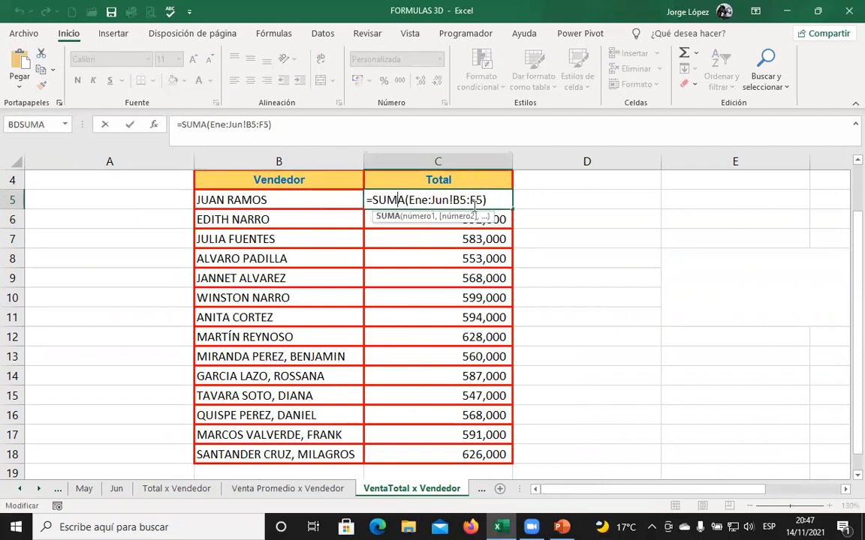
key("Return")
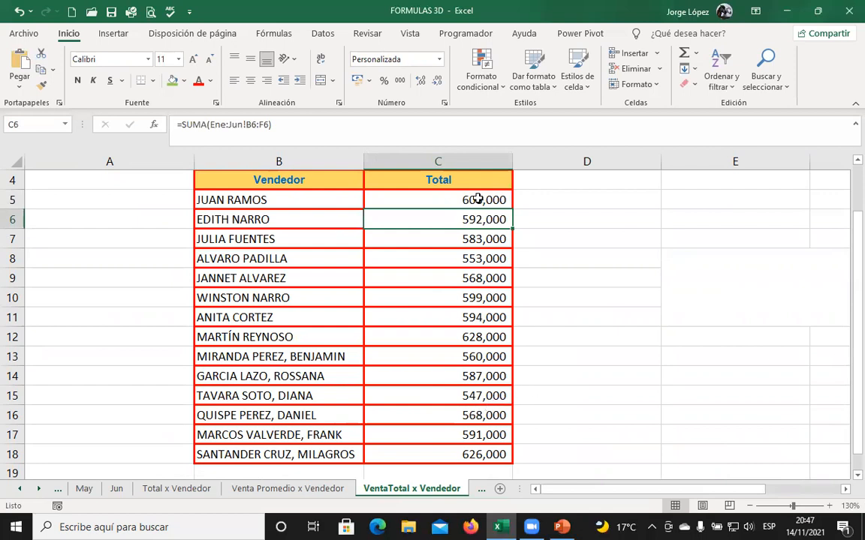
Step: Copy the formula from C5 into the merged cell starting at E8 as visible text reading =SUMA(Ene:Jun!B5:F5)
double_click(473, 200)
left_click_drag(489, 199, 371, 194)
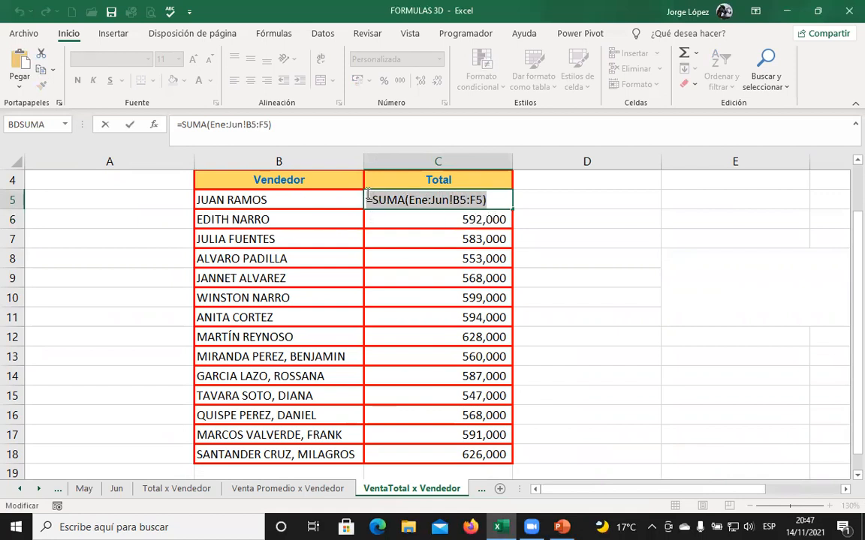
key("Return")
left_click(773, 298)
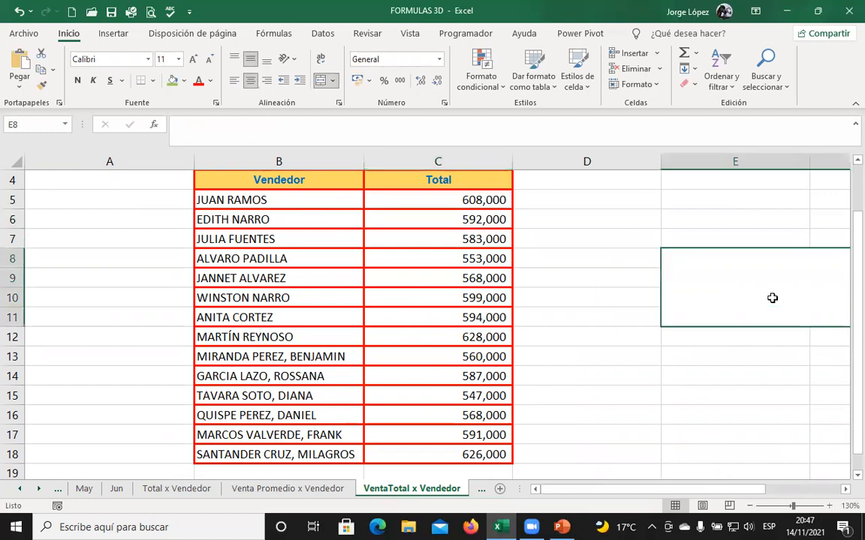
double_click(771, 297)
type("=SUMA(Ene:Jun!B5:F5)")
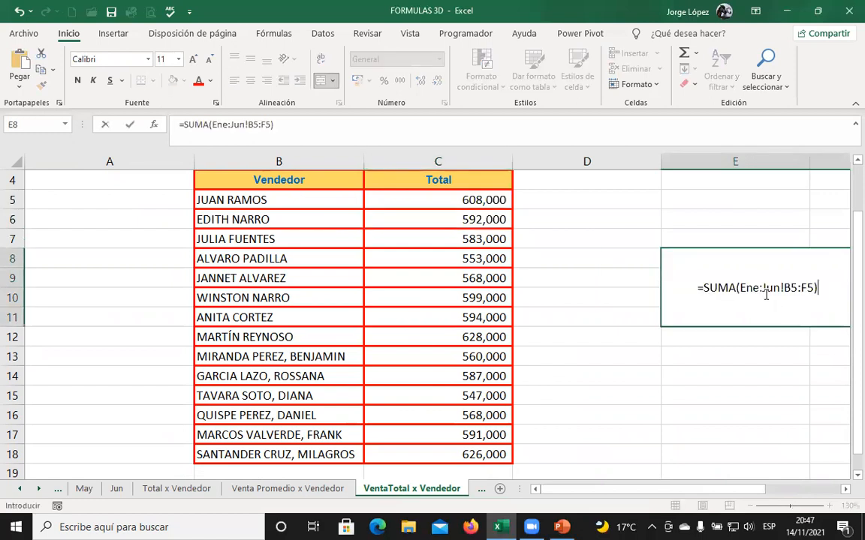
key("Return")
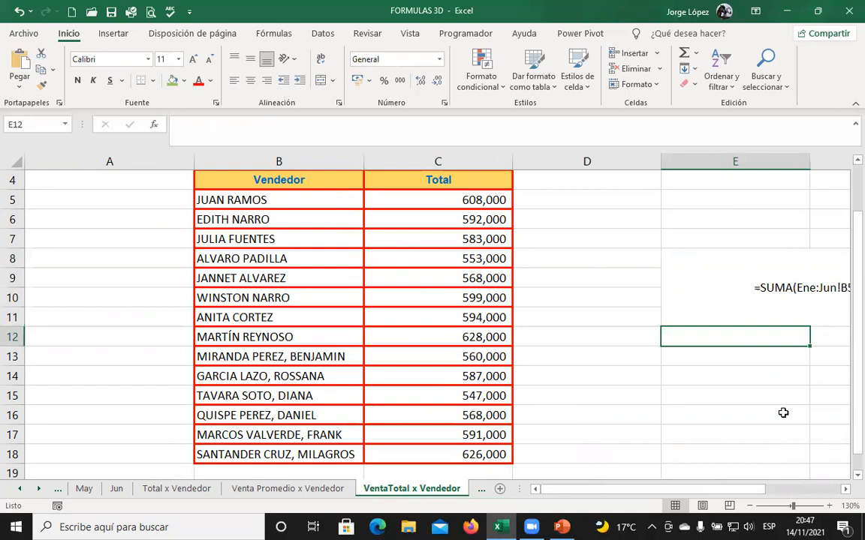
Step: Enlarge the formula text in merged cell E8 to size 18 and give the cell a green fill
left_click(845, 489)
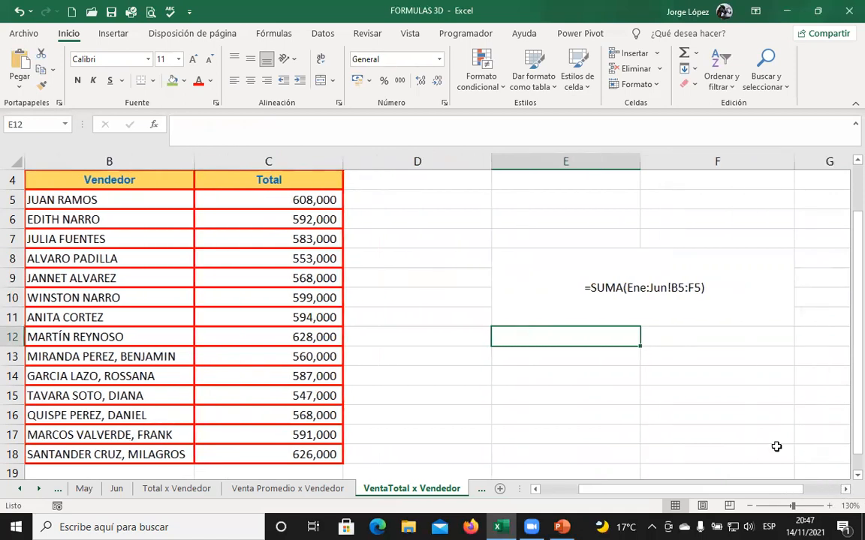
left_click(628, 288)
left_click(194, 62)
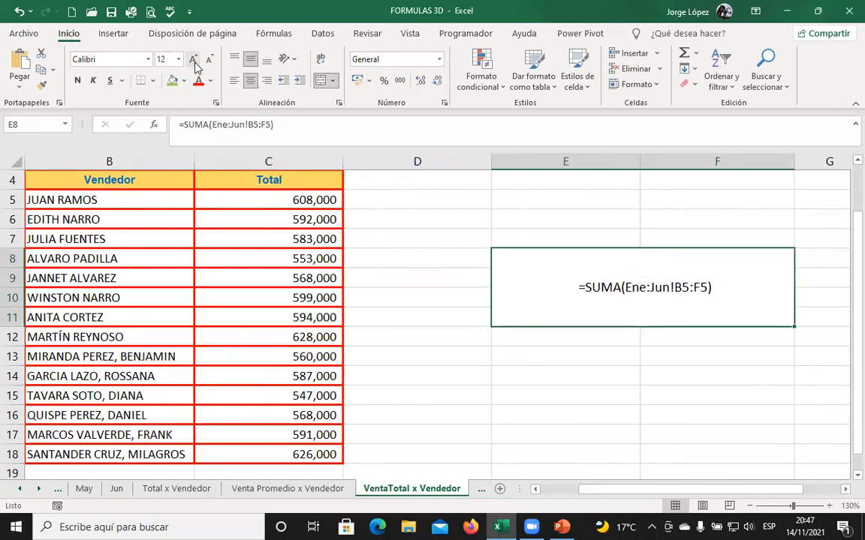
left_click(194, 61)
left_click(193, 62)
left_click(194, 61)
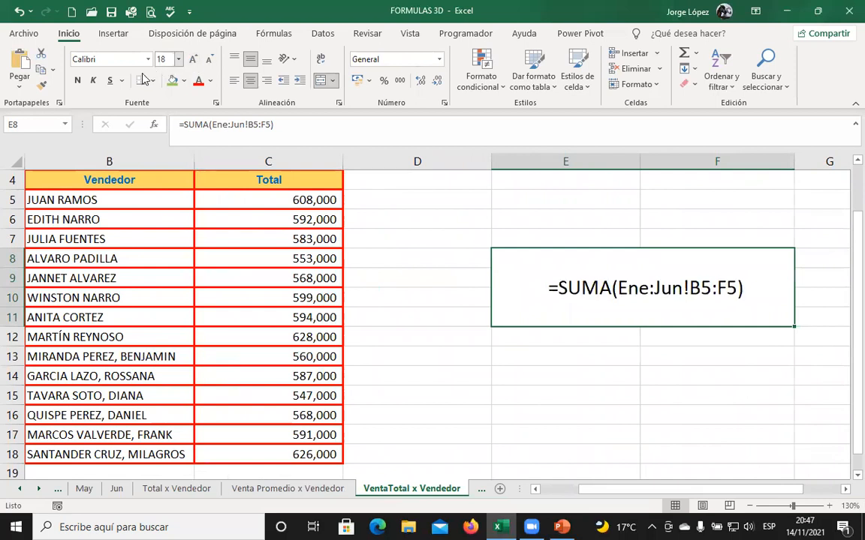
left_click(172, 81)
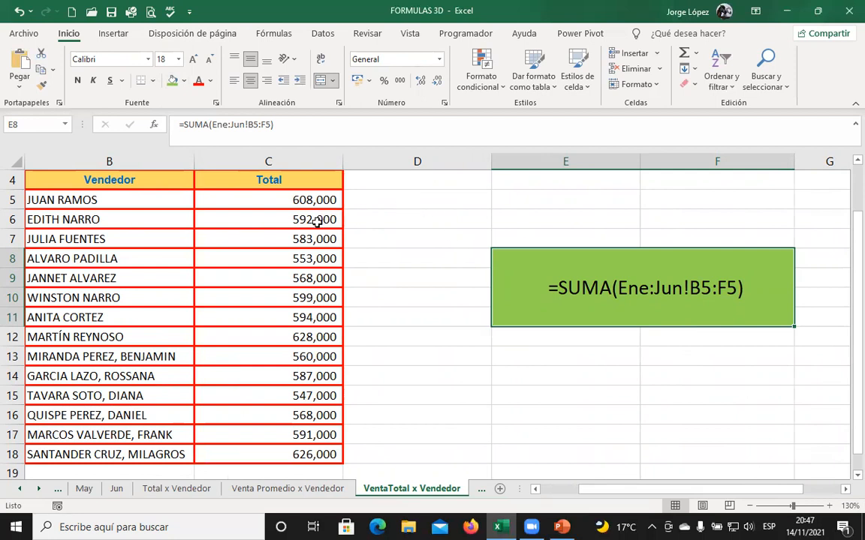
Step: Examine the row references in the copied SUMA formulas of the second and third vendors in C6 and C7
double_click(246, 220)
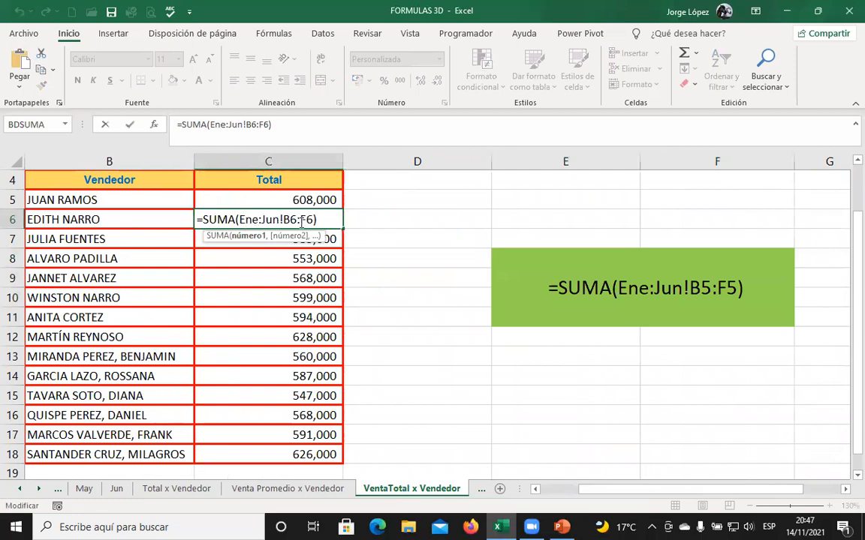
key("Return")
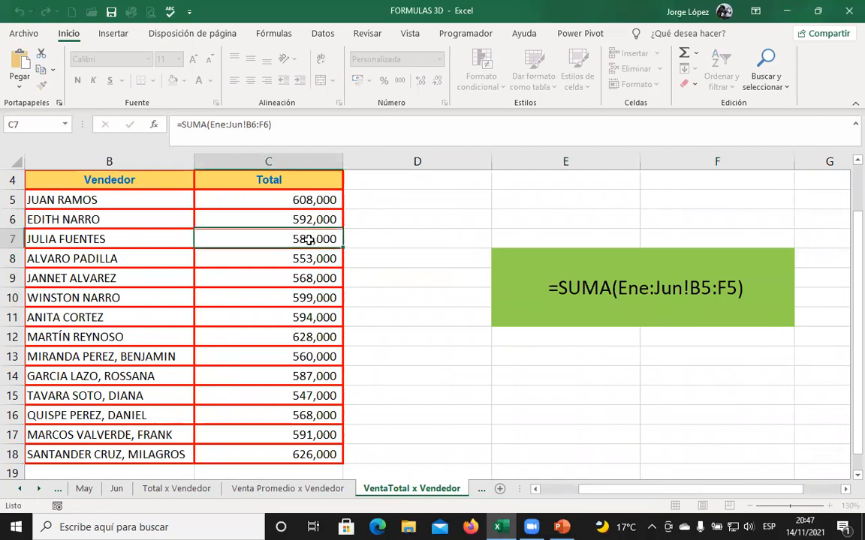
key("F2")
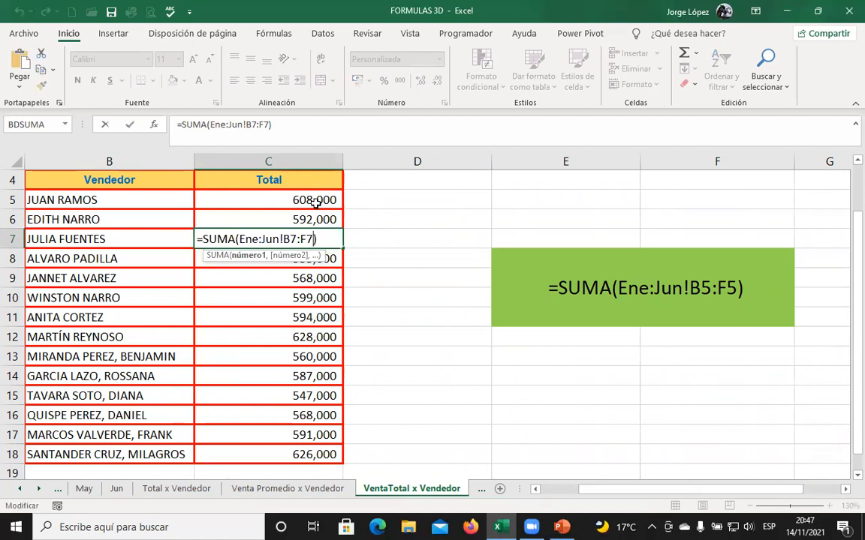
key("Return")
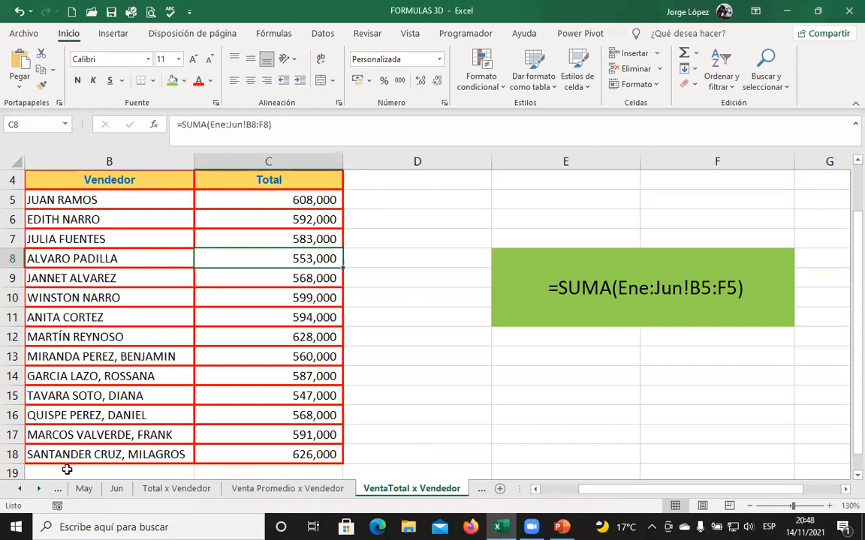
Step: Open the Venta Total x Tienda sheet
left_click(39, 489)
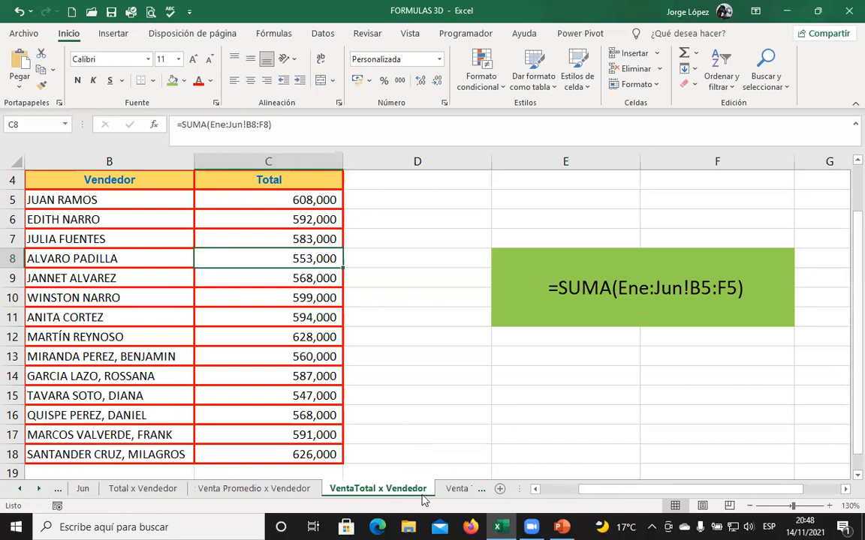
left_click(455, 488)
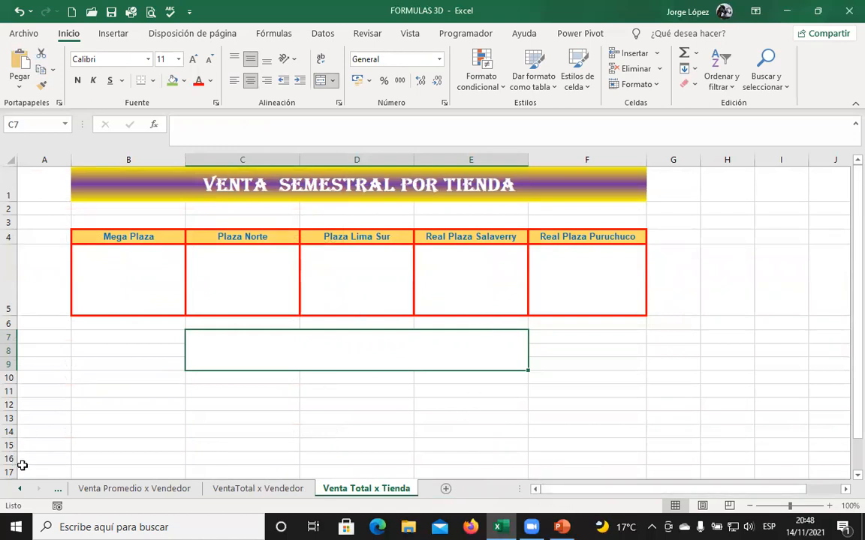
Step: On the Ene sheet, compare the first vendor's row range B5:F5 with the Mega Plaza column range B5:B18
left_click(20, 489)
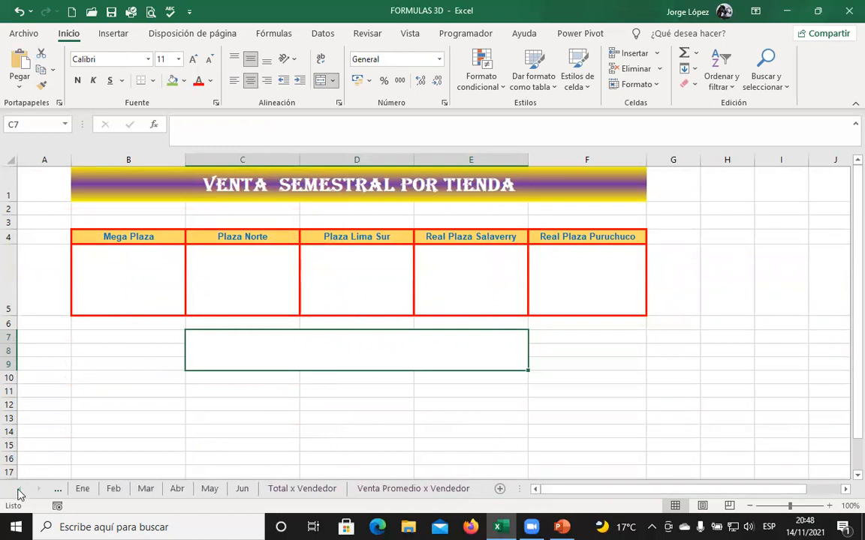
left_click(85, 491)
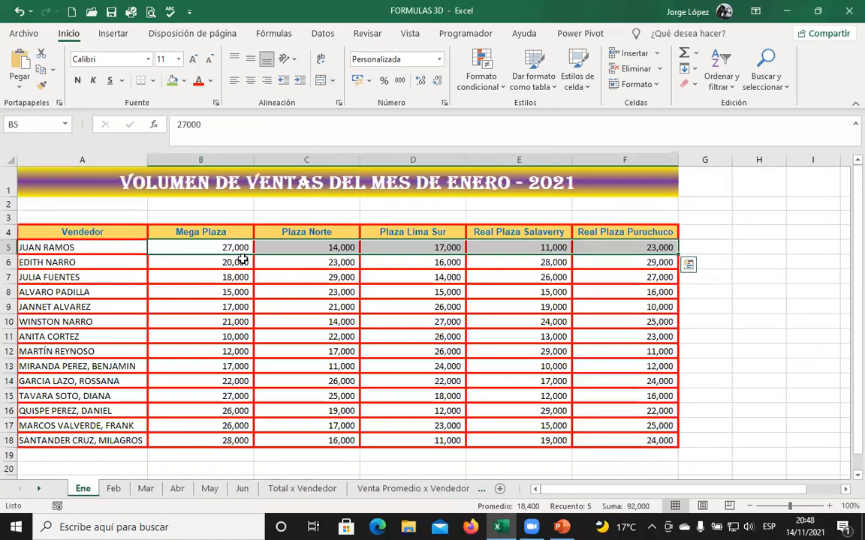
left_click(216, 247)
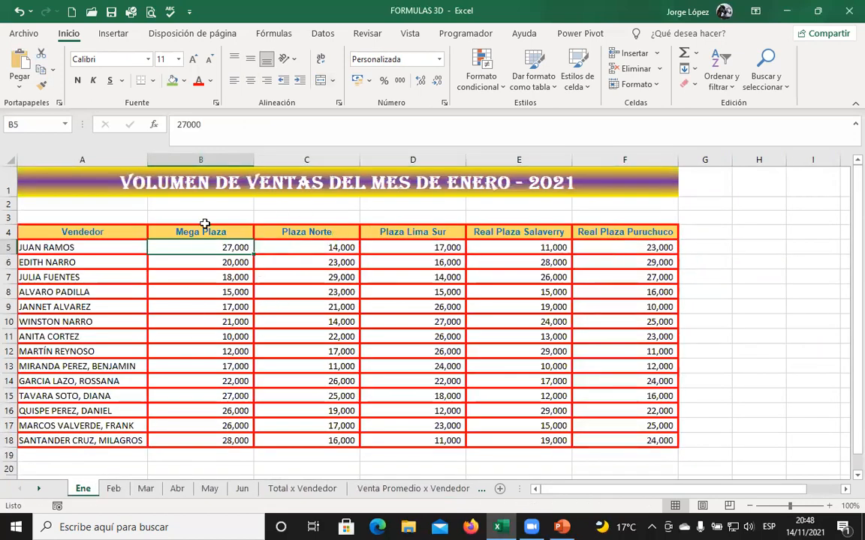
left_click_drag(211, 247, 613, 245)
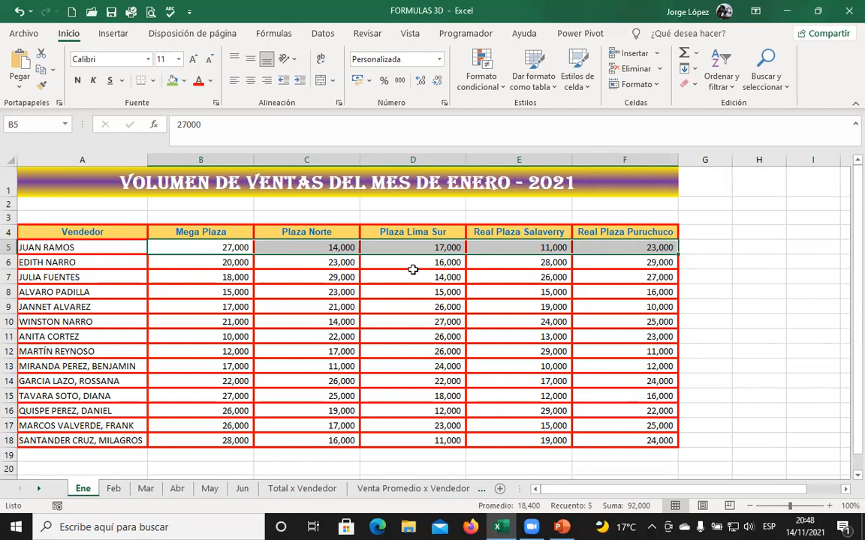
left_click_drag(209, 245, 191, 441)
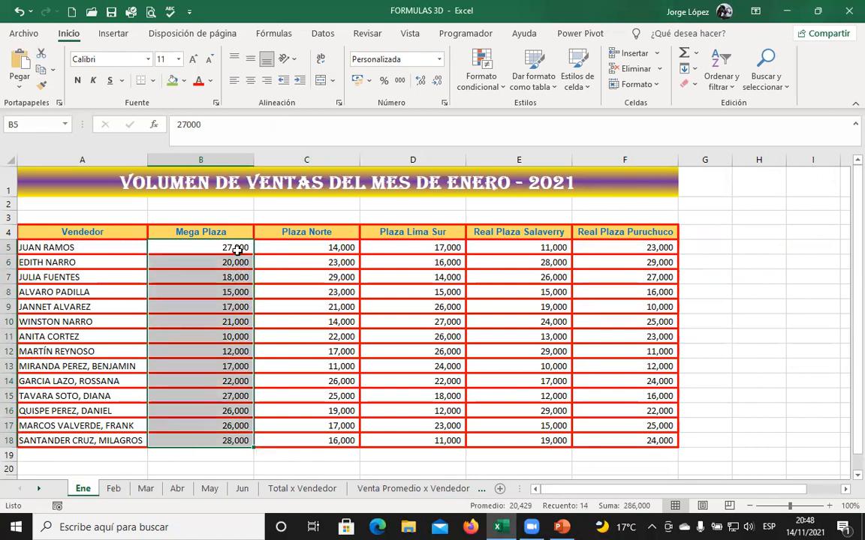
left_click(211, 247)
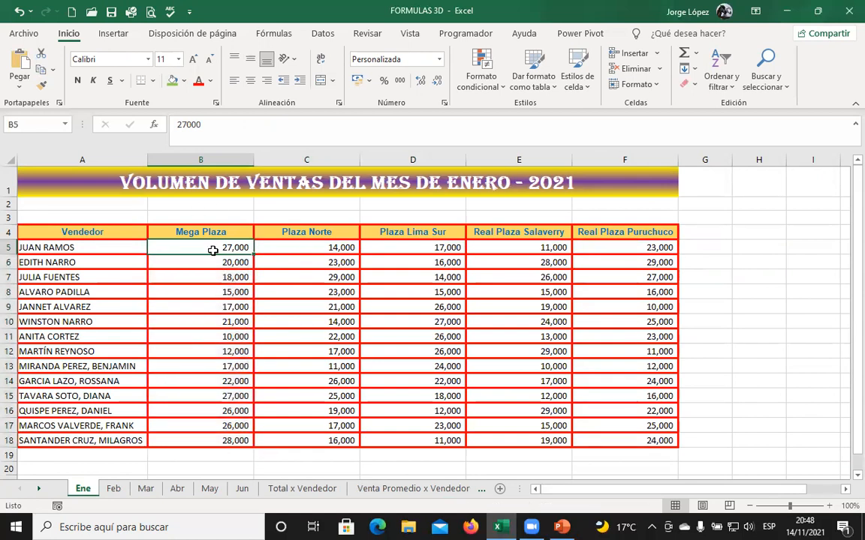
left_click_drag(284, 247, 619, 246)
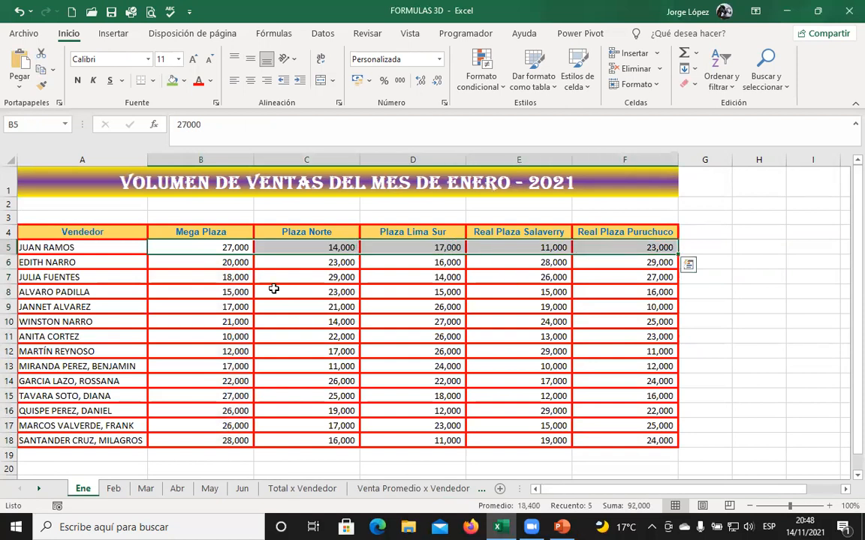
left_click_drag(228, 247, 193, 433)
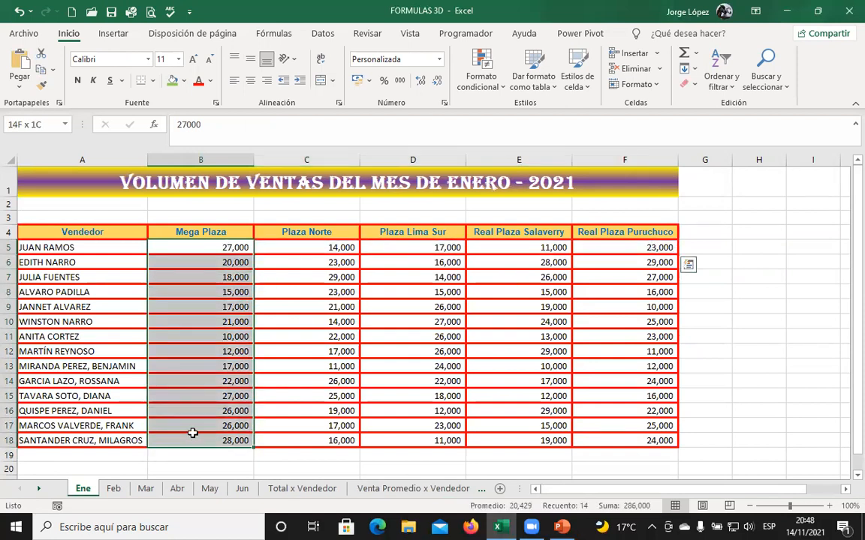
Step: Look through the vendor summary sheets, return to Venta Total x Tienda and review its store total cells B5 to D5
left_click(385, 492)
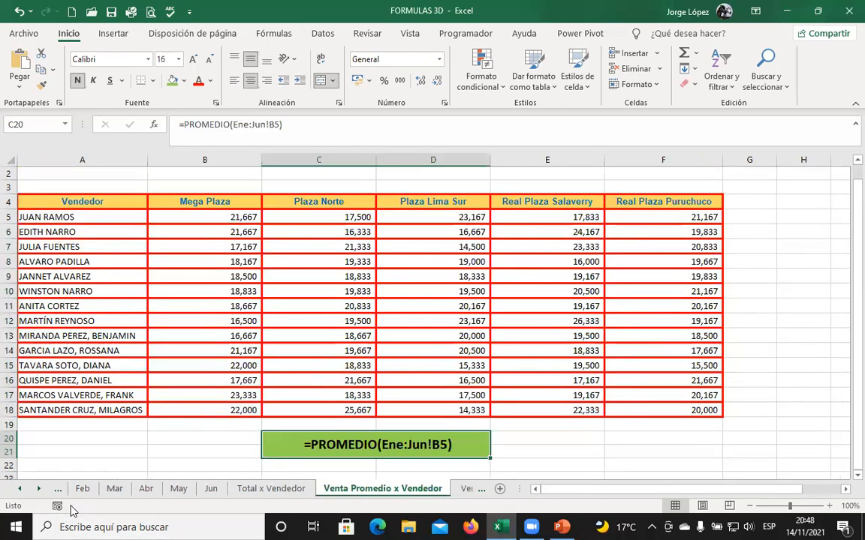
left_click(39, 490)
left_click(39, 490)
left_click(39, 490)
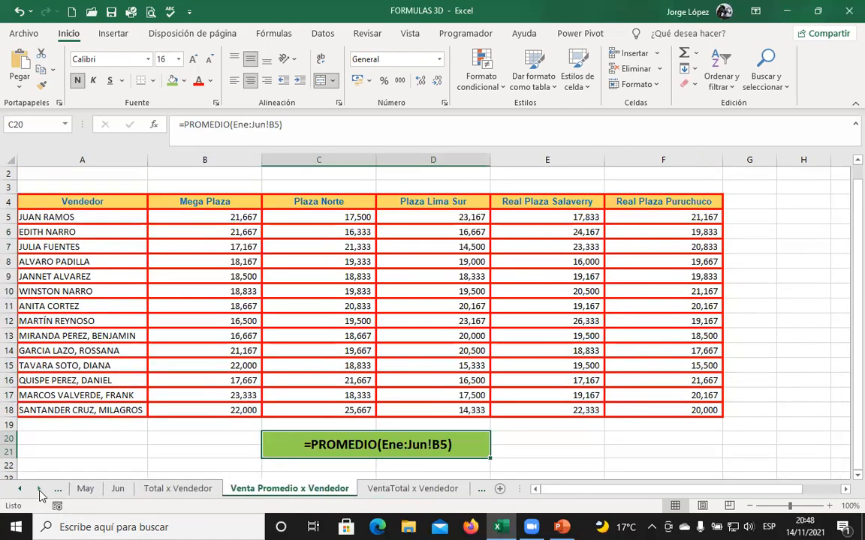
left_click(393, 491)
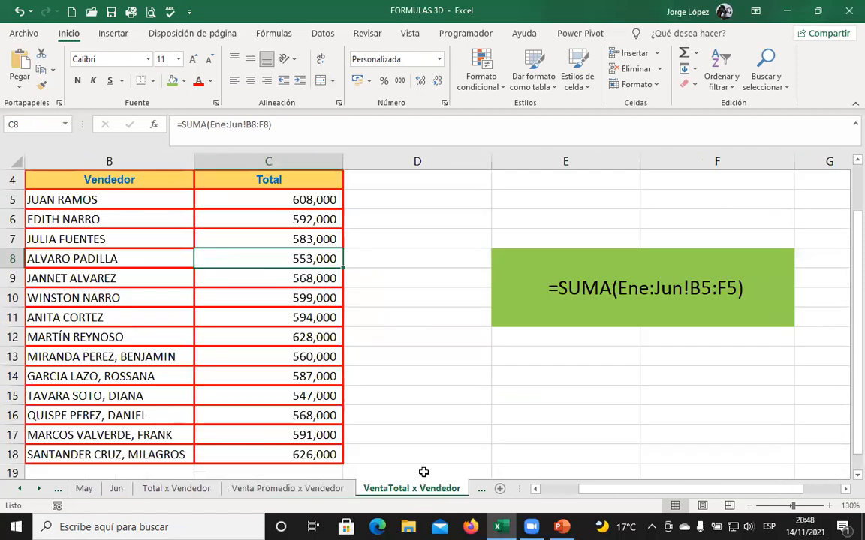
left_click(39, 488)
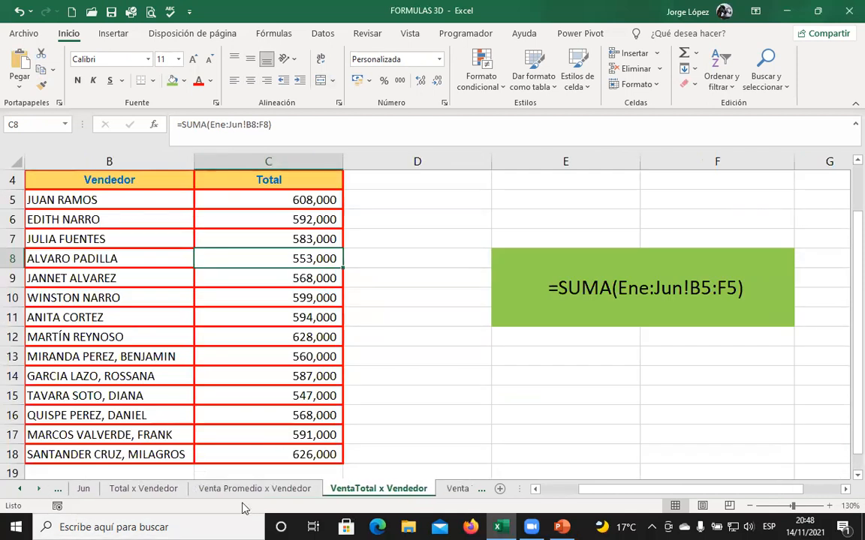
left_click(458, 489)
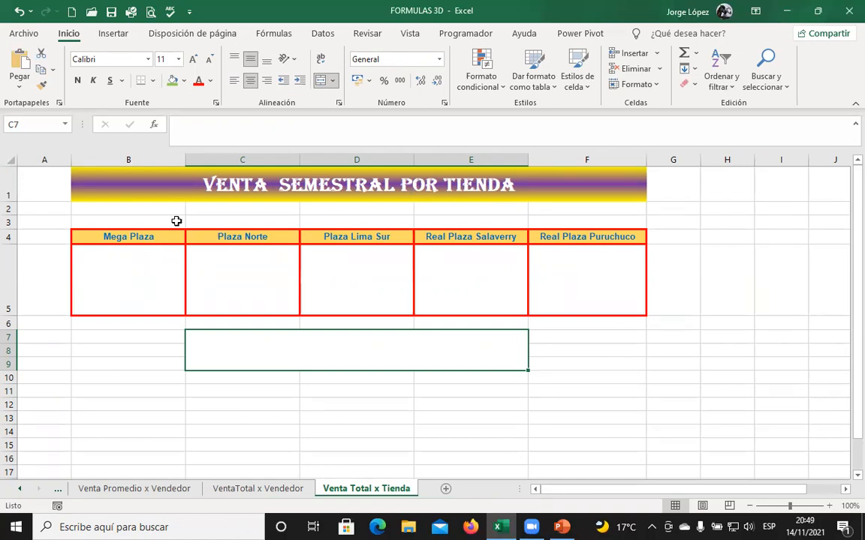
left_click(129, 271)
left_click(249, 285)
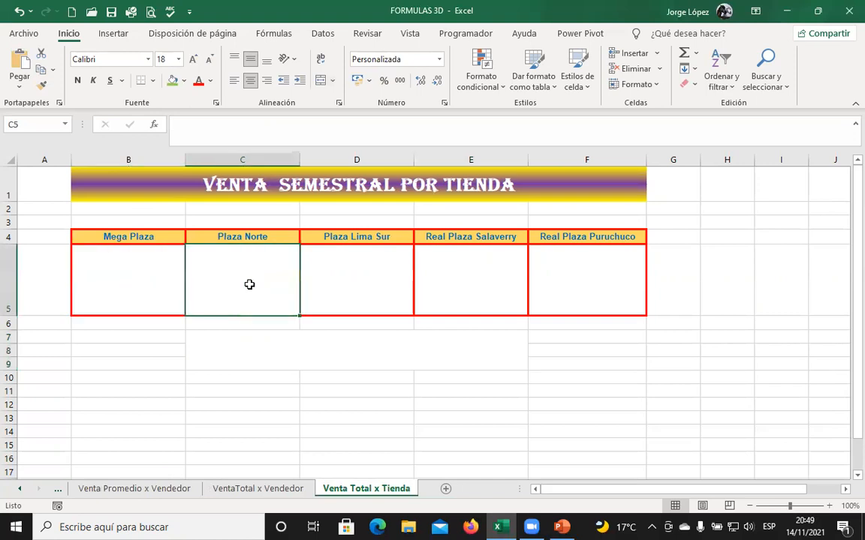
left_click(371, 290)
left_click(144, 287)
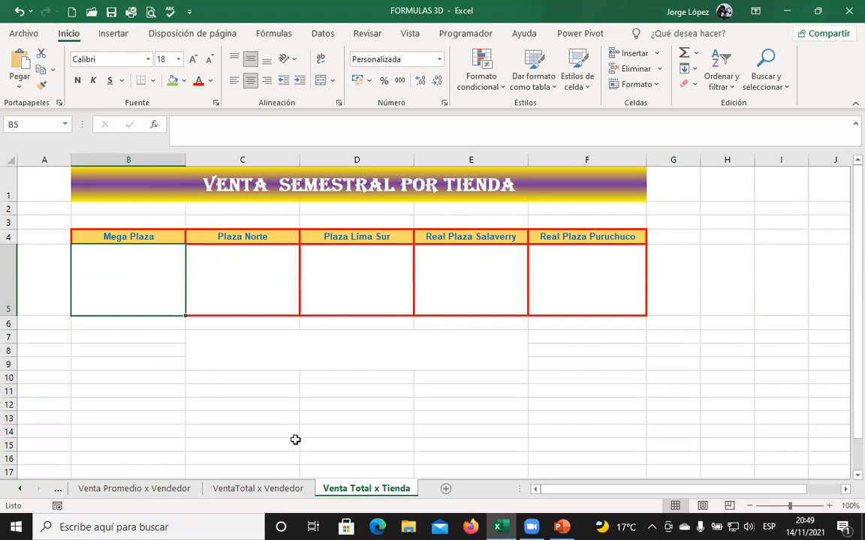
Step: Examine the Mega Plaza range B5:B18 on the Jun sheet and return to Venta Total x Tienda
left_click(20, 489)
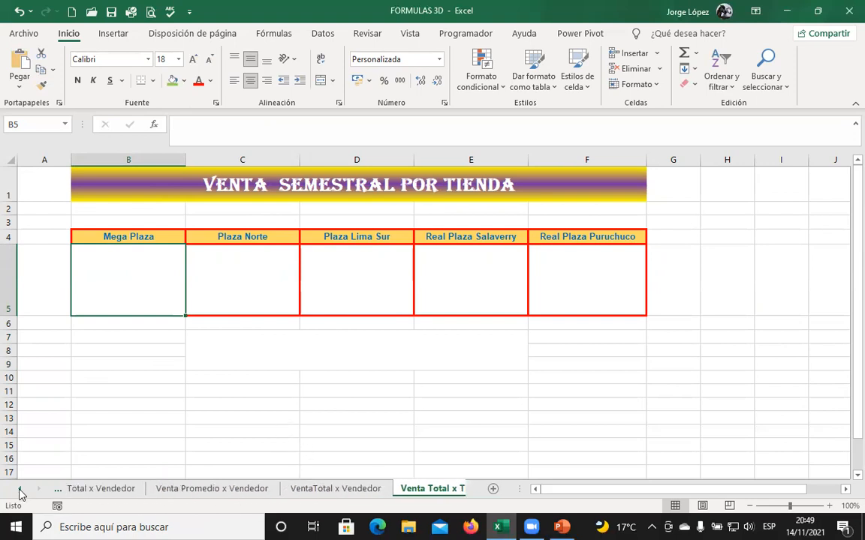
left_click(20, 489)
left_click(84, 489)
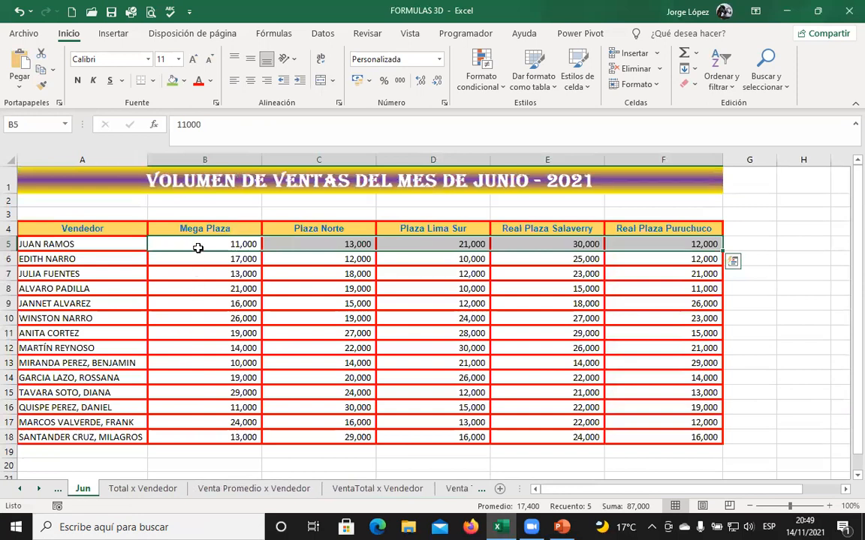
left_click_drag(199, 244, 195, 435)
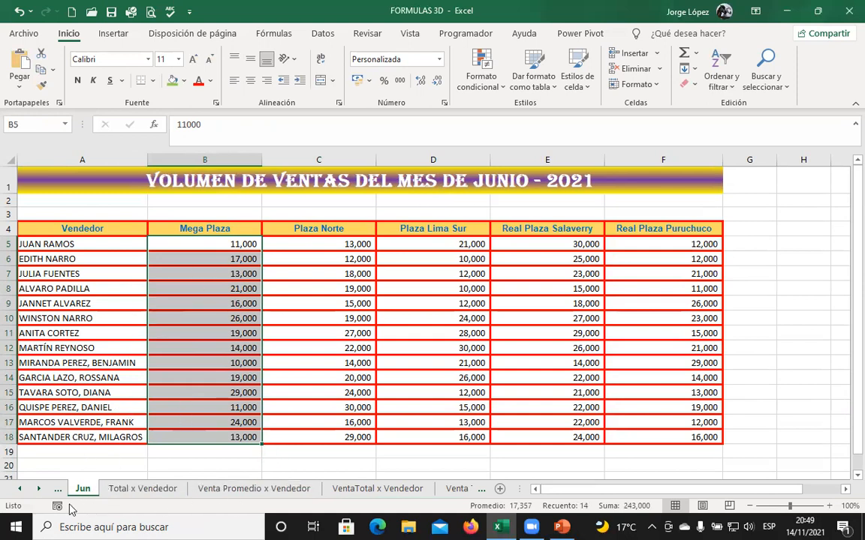
left_click(39, 489)
left_click(39, 490)
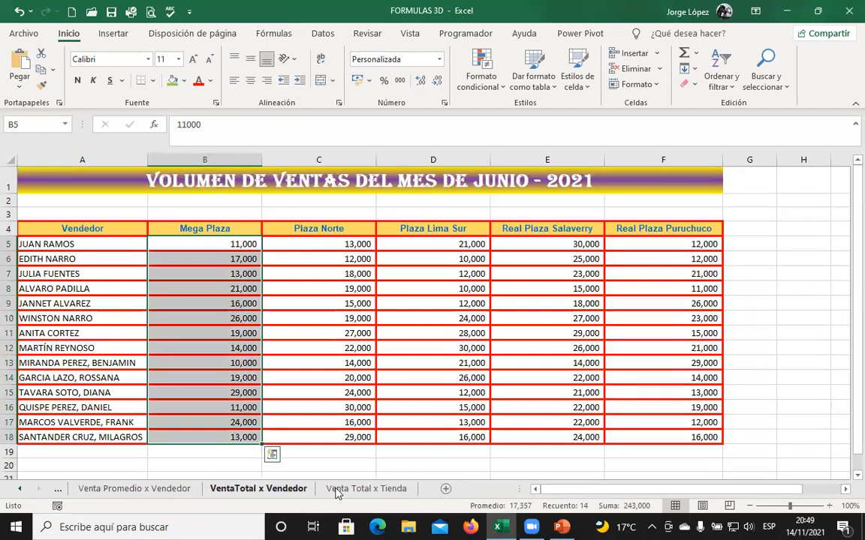
left_click(335, 489)
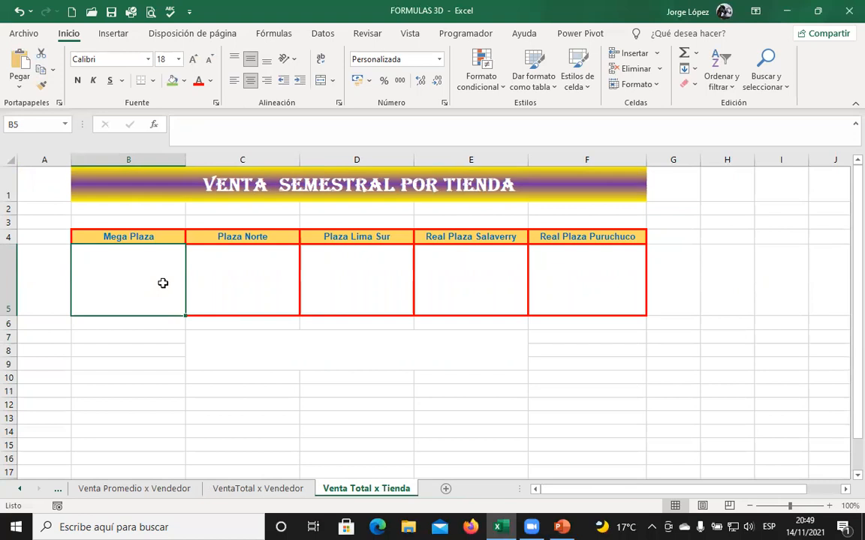
Step: Enter the 3D formula =SUMA(Ene:Jun!B5:B18) in B5 to total Mega Plaza sales for all vendors from January to June
type("=")
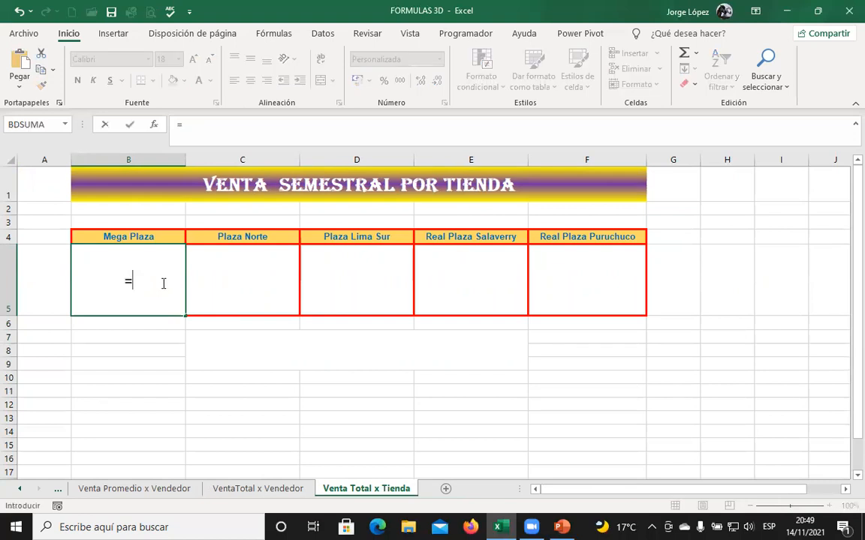
type("SUM")
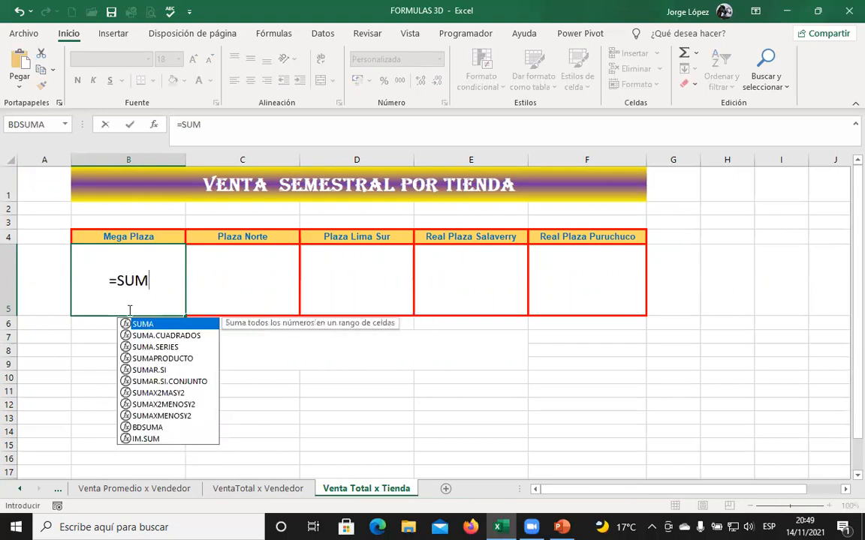
double_click(143, 327)
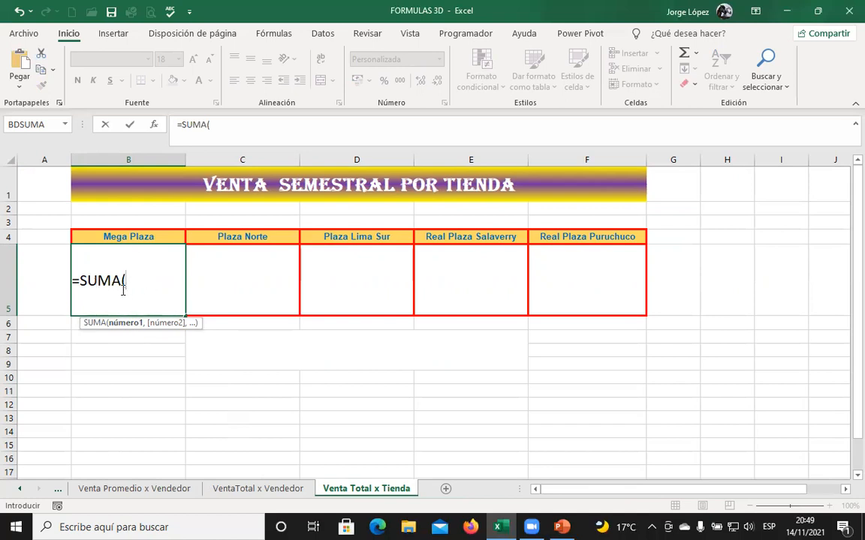
left_click(19, 489)
left_click(19, 489)
left_click(19, 489)
left_click(19, 489)
left_click(80, 492)
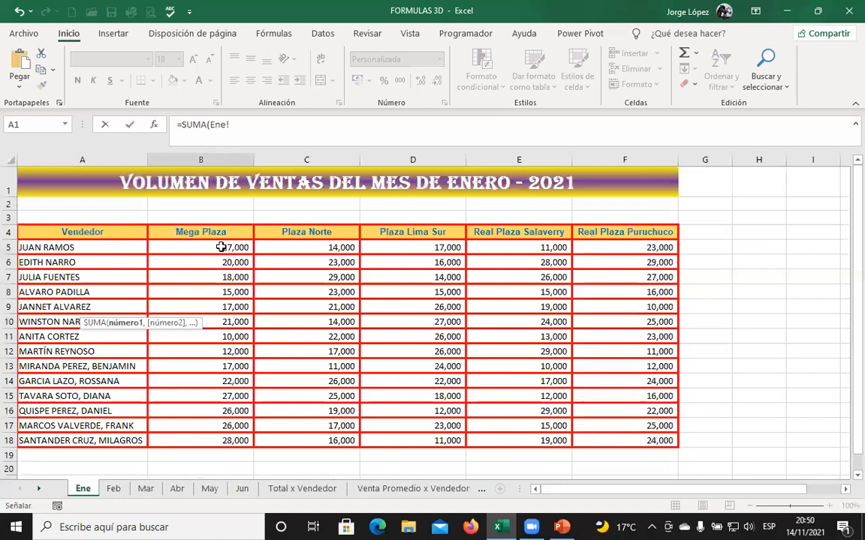
left_click_drag(222, 245, 205, 436)
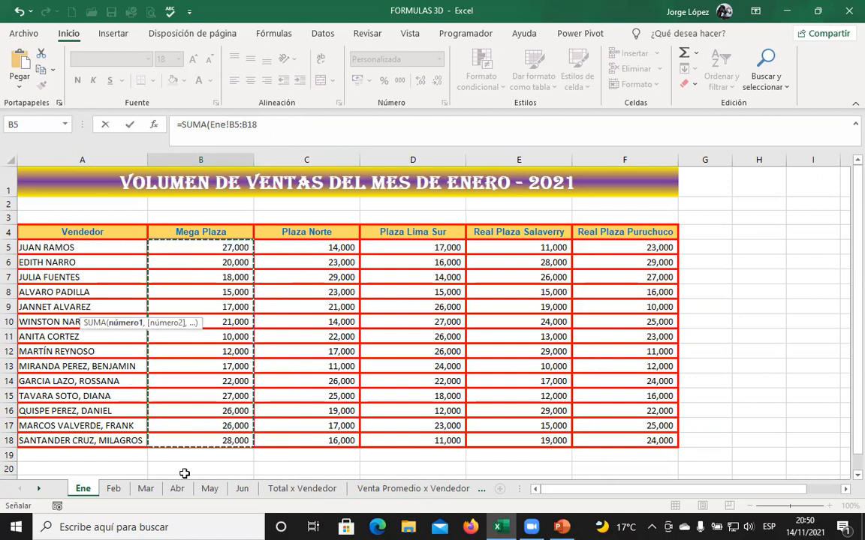
left_click(245, 491, "shift")
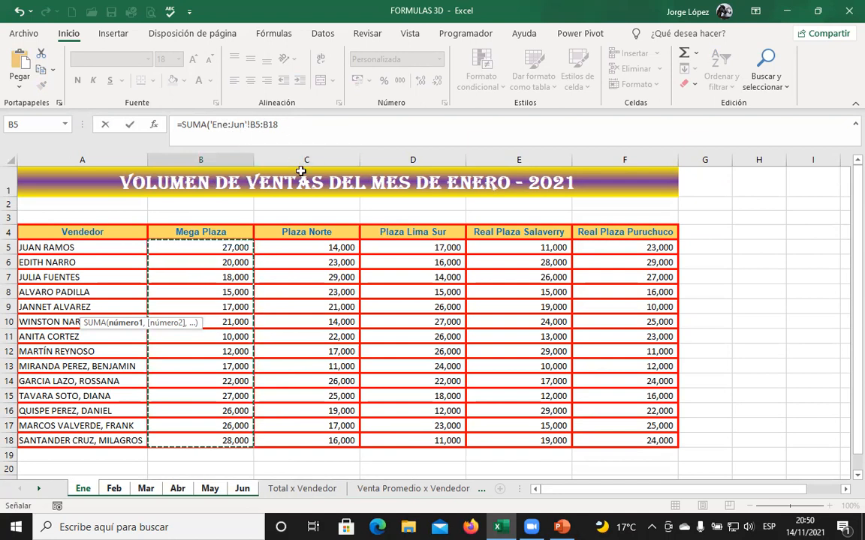
key("Return")
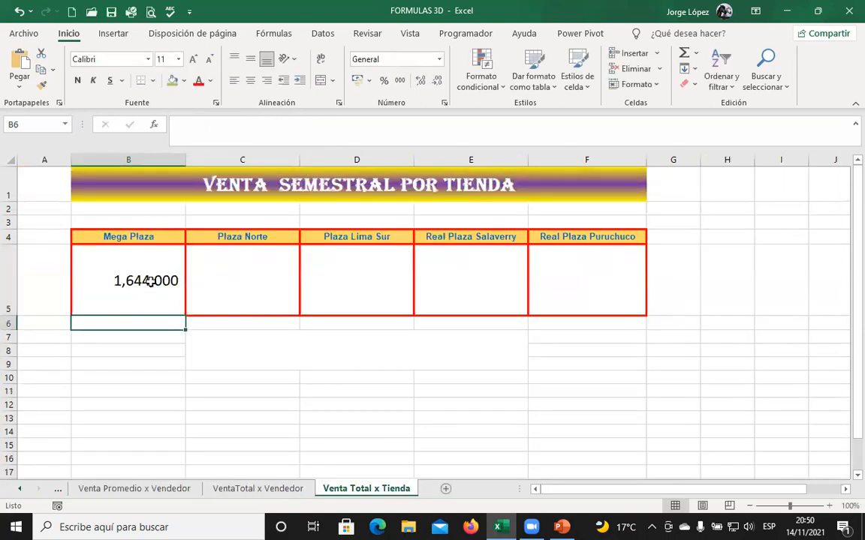
Step: Fill the Mega Plaza total formula across C5:F5 for the other stores and check the column references in each cell
left_click(126, 276)
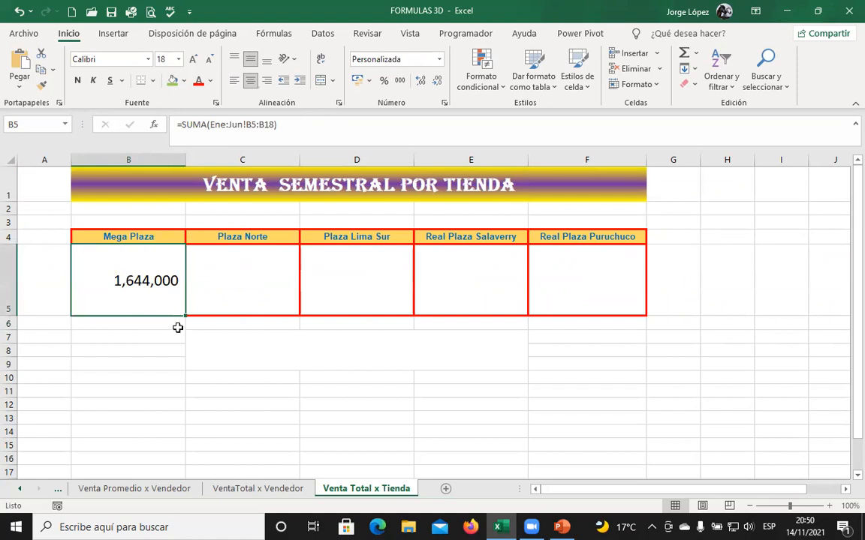
left_click_drag(185, 318, 582, 334)
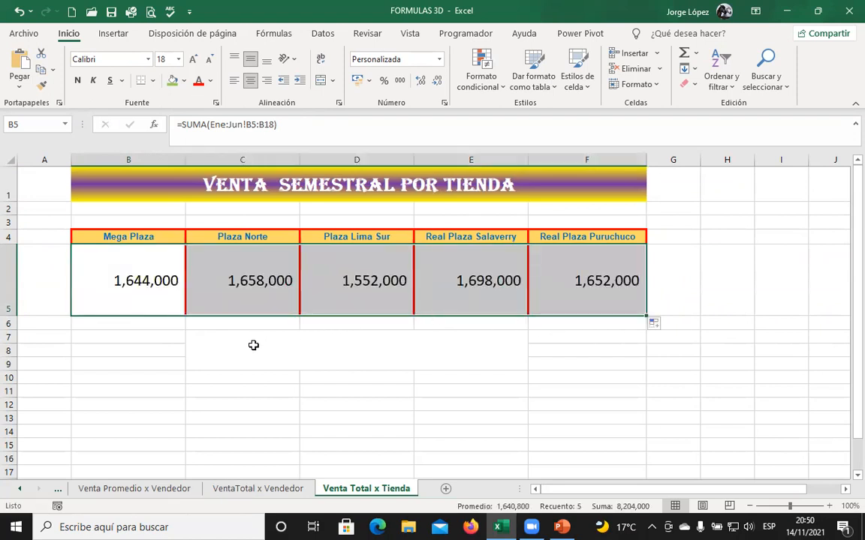
left_click(209, 299)
left_click(347, 286)
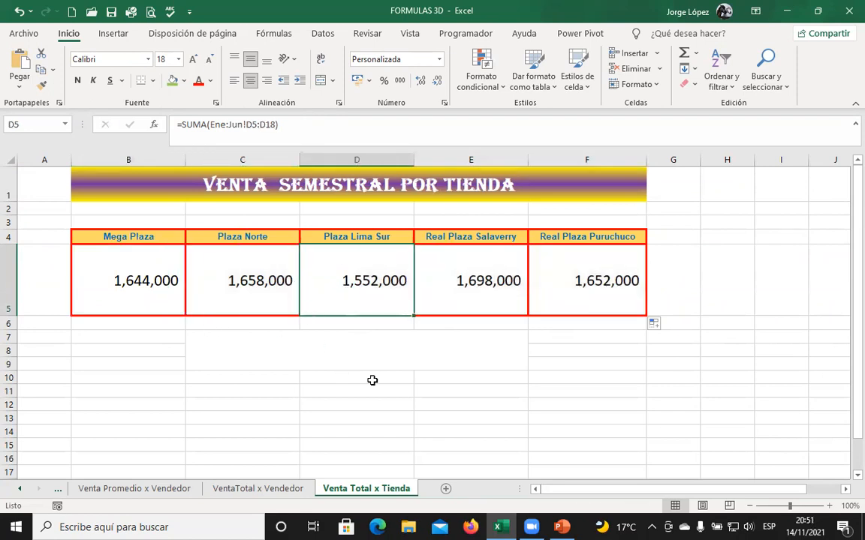
left_click(476, 289)
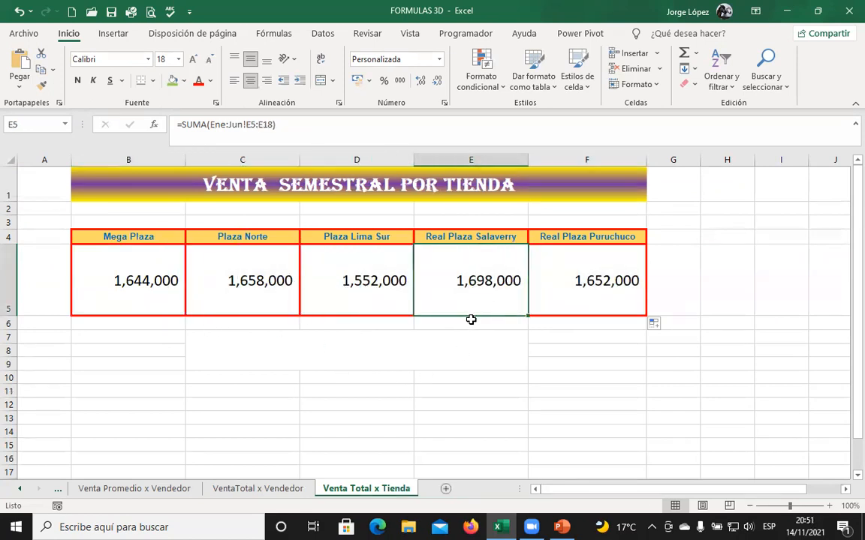
left_click(565, 292)
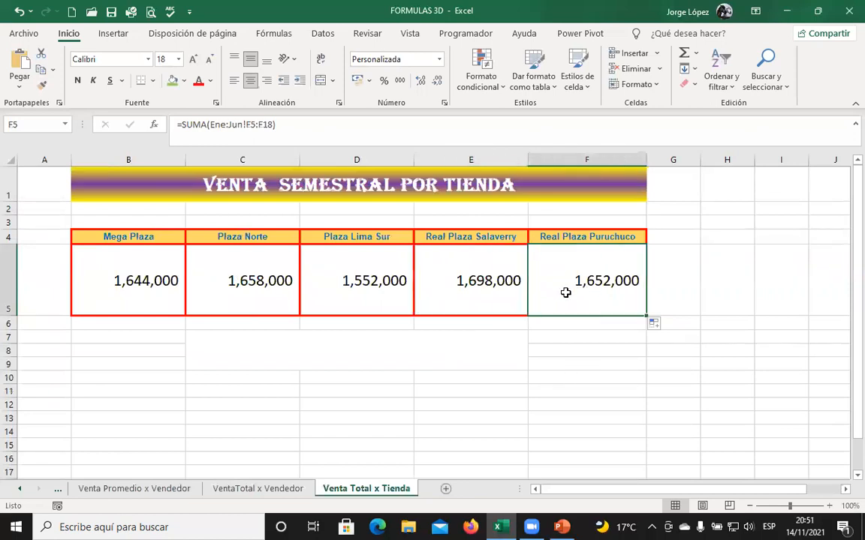
left_click(155, 285)
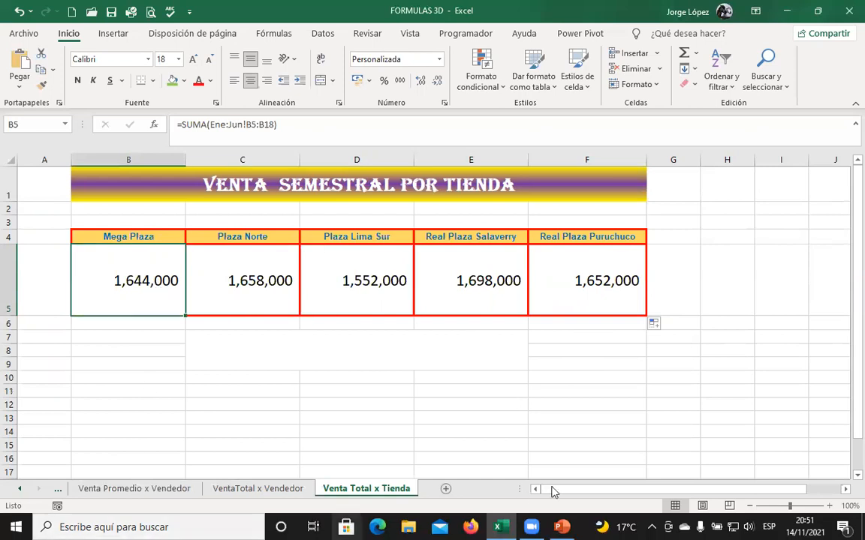
Step: Go back to the Ene sheet to review the Mega Plaza sales range behind the B5 total
left_click(20, 489)
left_click(21, 488)
left_click(20, 489)
left_click(20, 489)
left_click(20, 488)
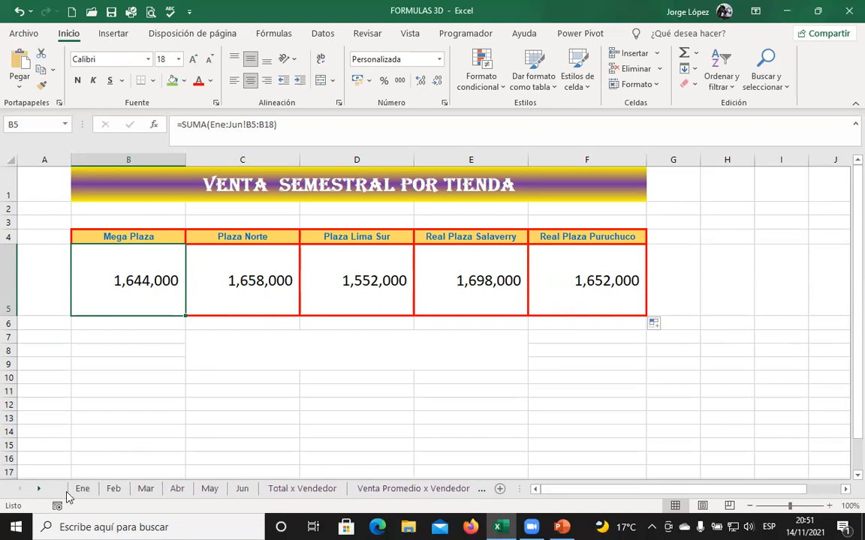
left_click(84, 489)
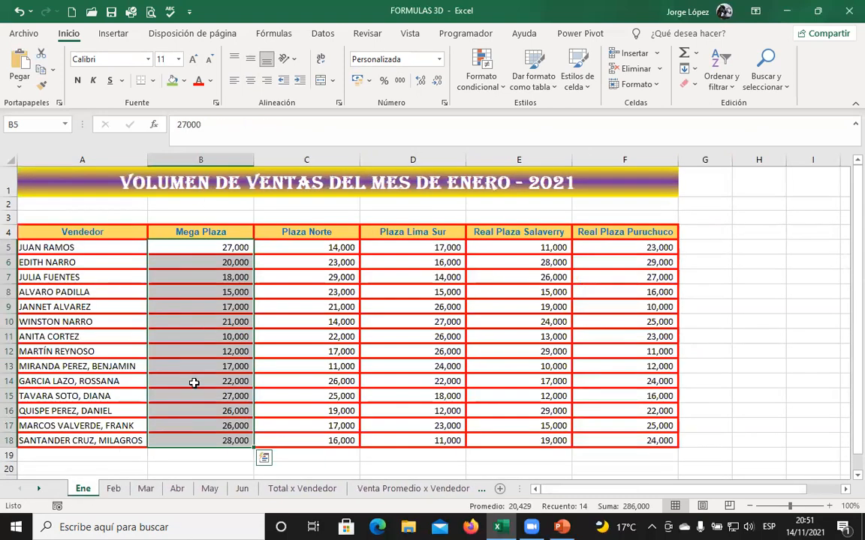
Step: Review the Mega Plaza sales on the Feb, Mar and Jun sheets and return to Venta Total x Tienda
left_click(109, 490)
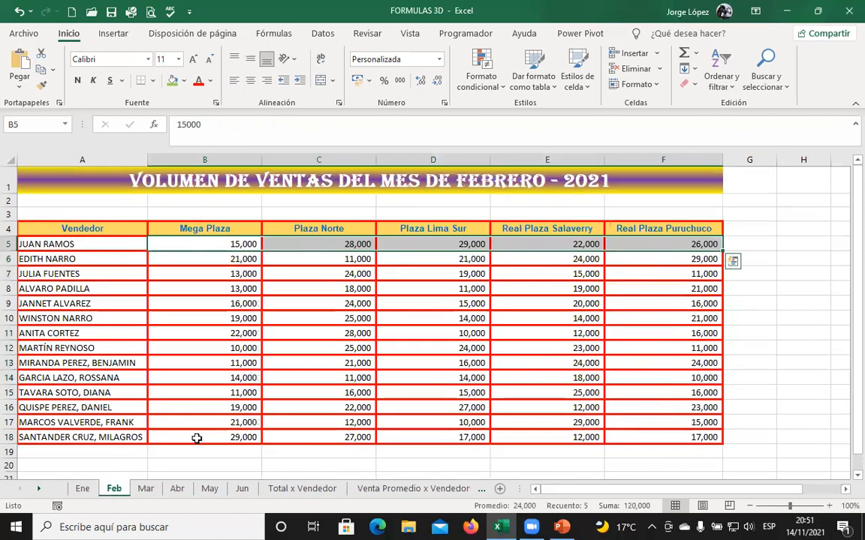
left_click(146, 490)
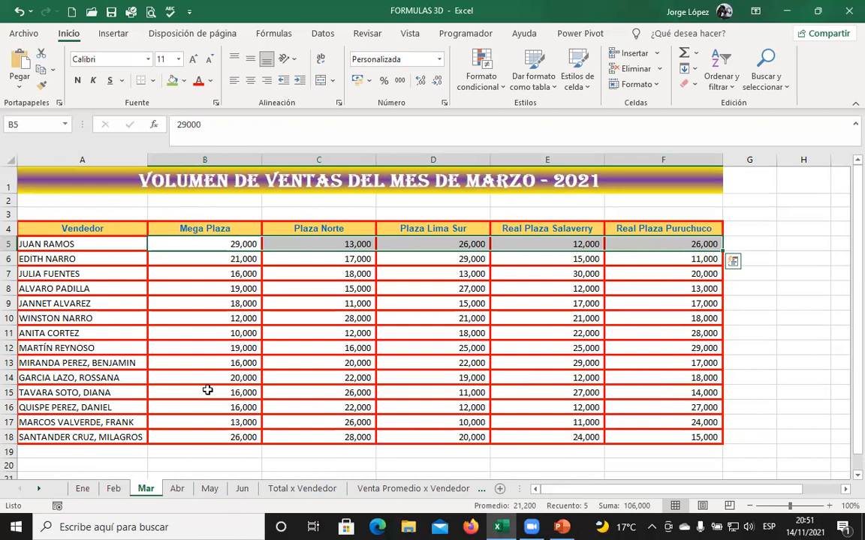
left_click(242, 489)
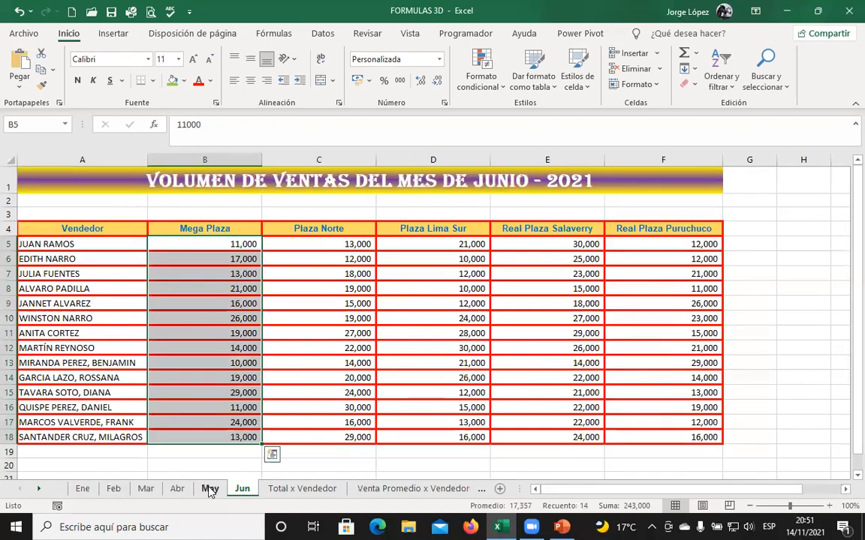
left_click(39, 489)
left_click(39, 488)
left_click(39, 489)
left_click(339, 492)
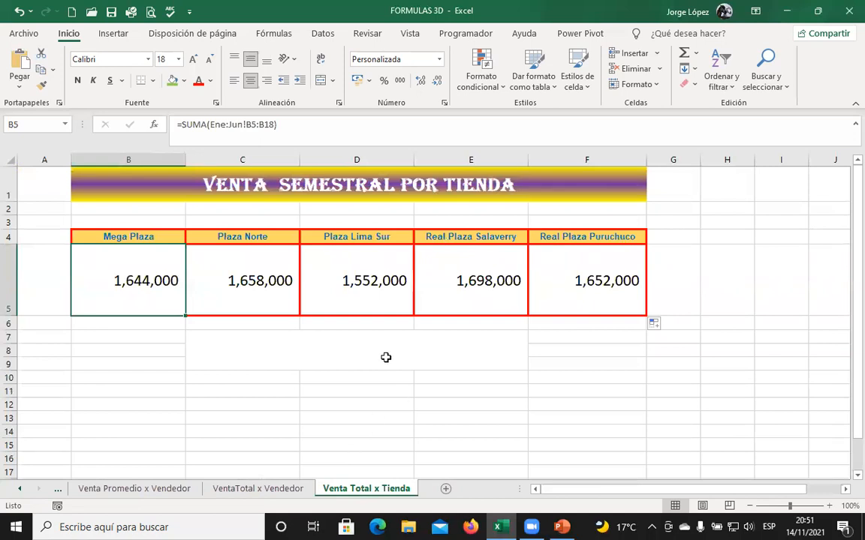
Step: Copy the Mega Plaza formula from B5 and place it as the text =SUMA(Ene:Jun!B5:B18) in merged cell C7
double_click(164, 280)
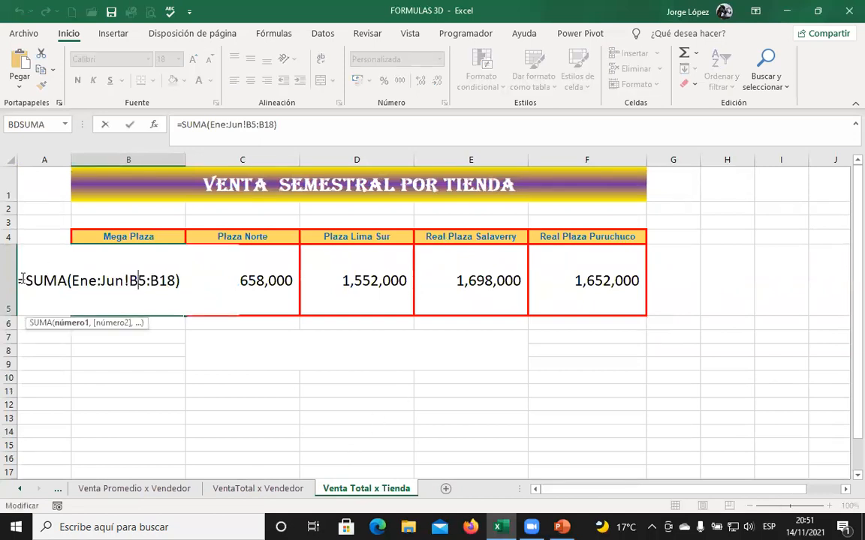
left_click_drag(20, 280, 181, 281)
key("ctrl+c")
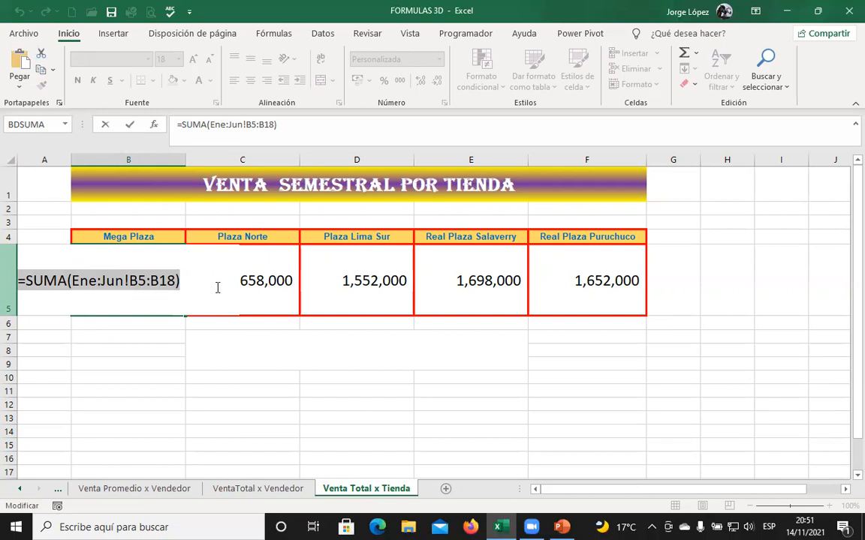
key("Escape")
left_click(254, 344)
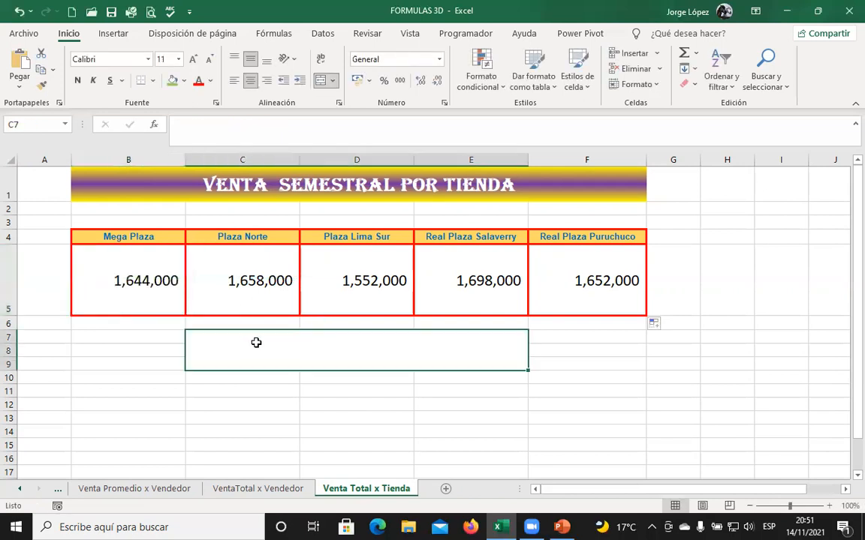
double_click(256, 343)
key("ctrl+v")
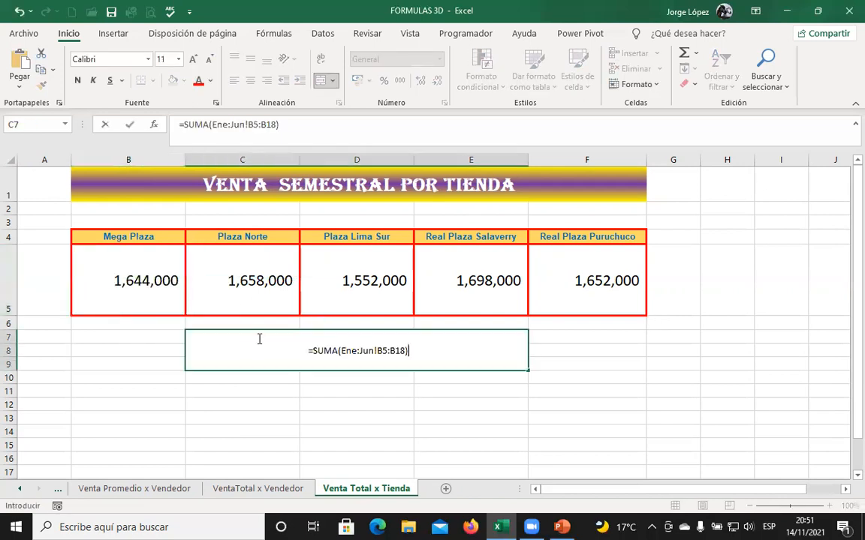
left_click(286, 403)
Step: Format the formula text in C7 as bold, size 20, with a green fill
left_click(344, 349)
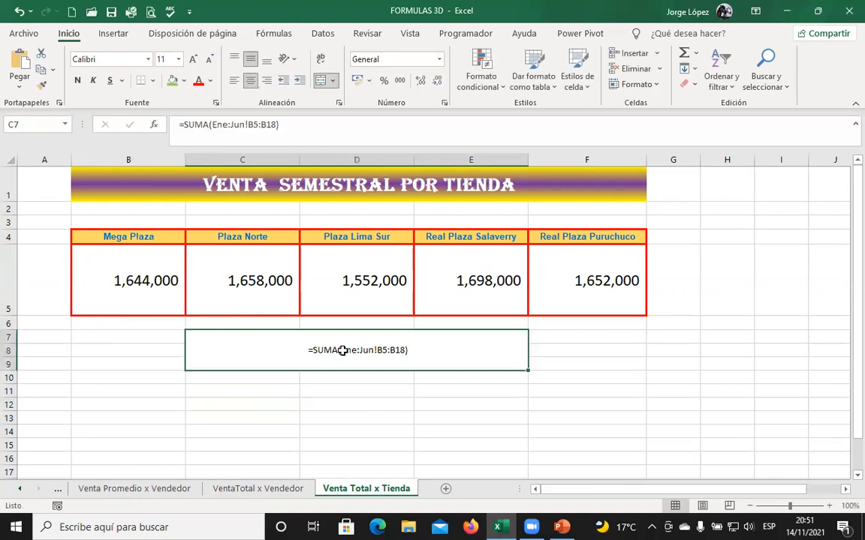
left_click(78, 80)
left_click(172, 80)
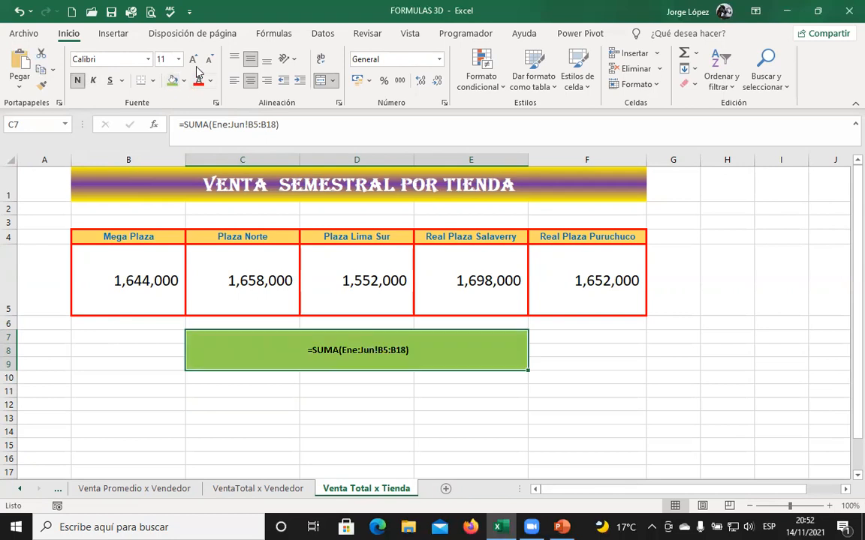
left_click(193, 59)
left_click(193, 60)
left_click(193, 59)
left_click(193, 60)
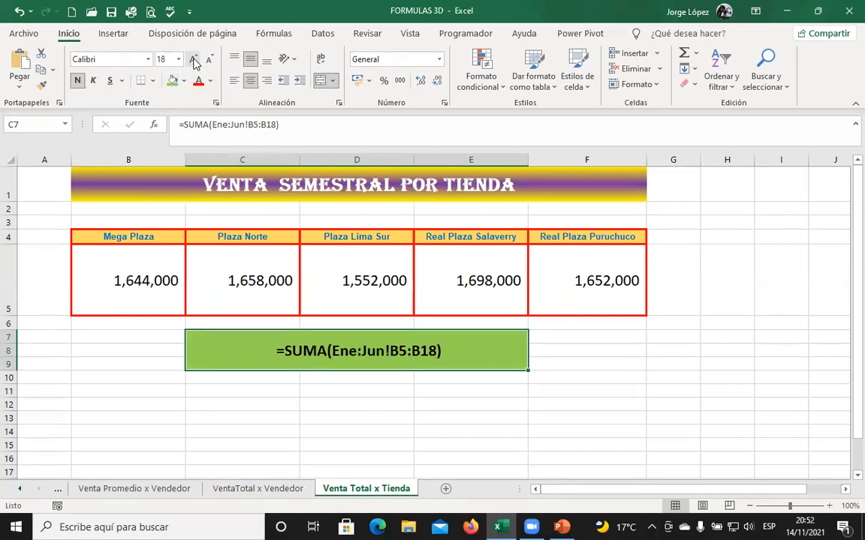
left_click(193, 59)
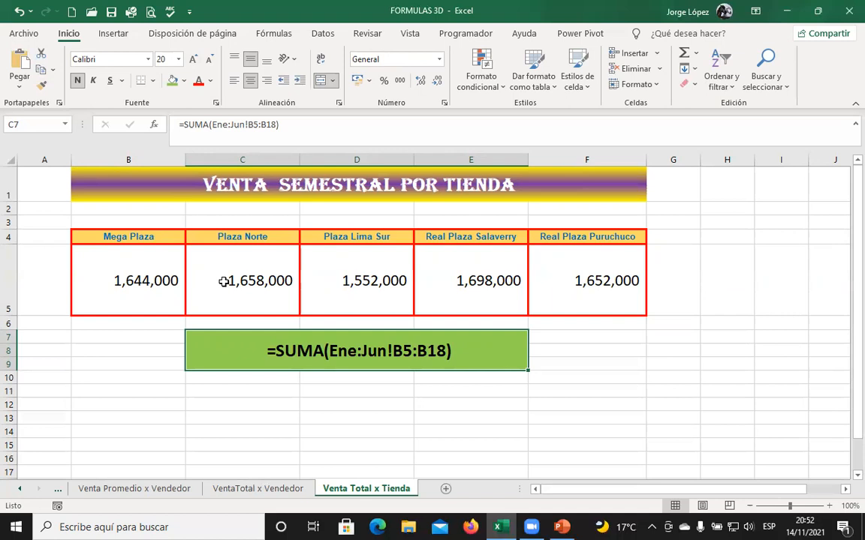
Step: Examine cell B5 on each monthly sheet from Ene to Jun to compare where the first vendor's Mega Plaza sales sit
left_click(20, 488)
left_click(20, 492)
left_click(19, 492)
left_click(20, 492)
left_click(19, 492)
left_click(20, 492)
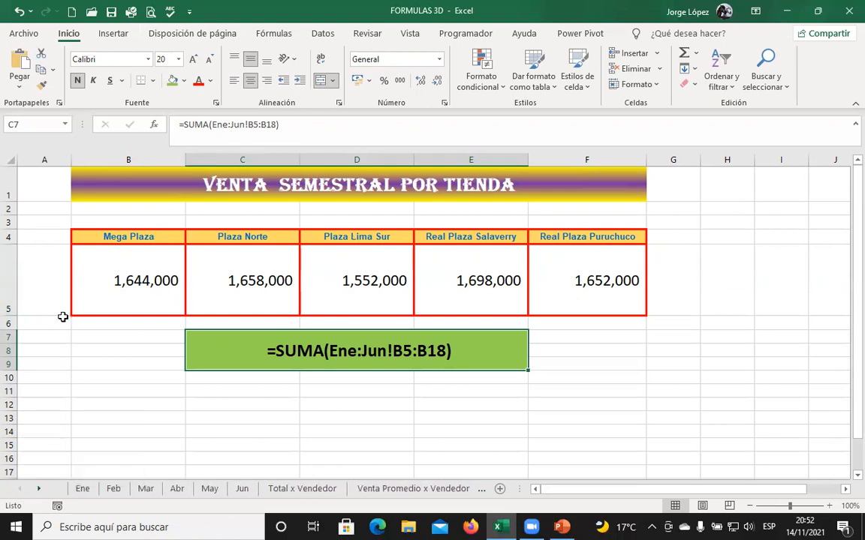
left_click(84, 490)
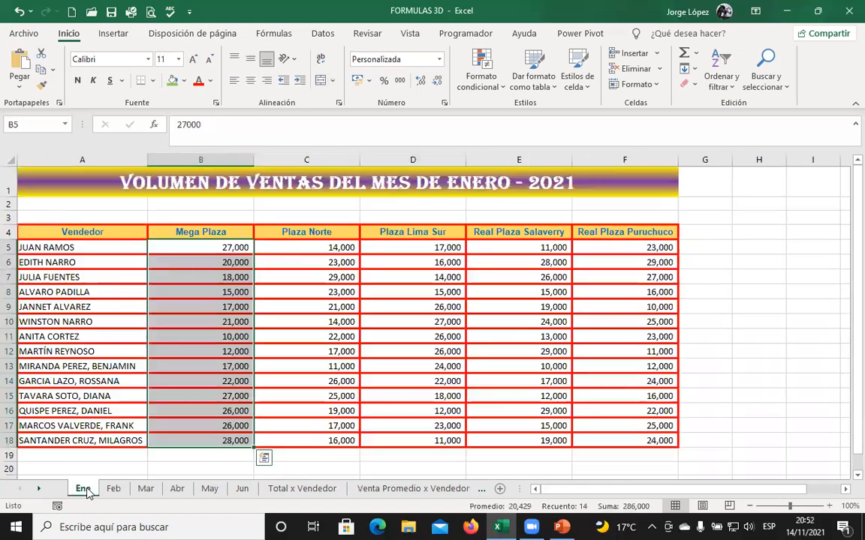
left_click(219, 249)
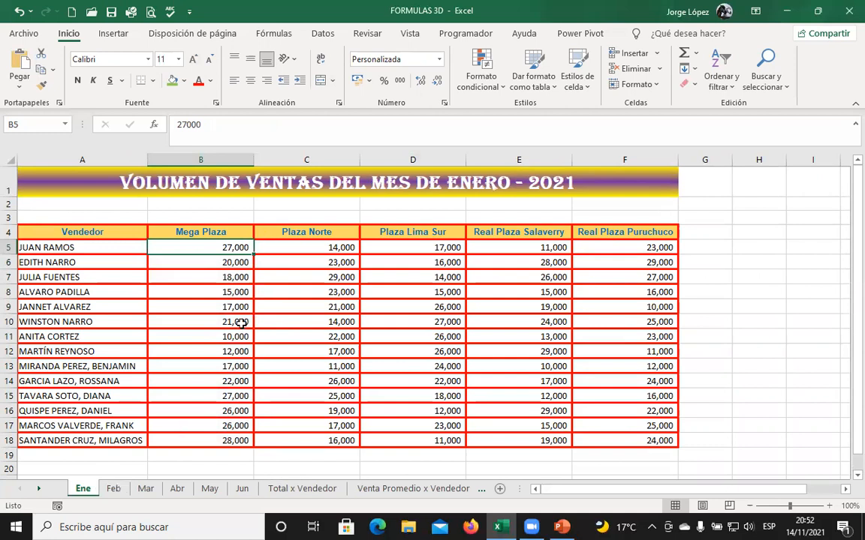
left_click(115, 492)
left_click(146, 493)
left_click(176, 492)
left_click(208, 493)
left_click(238, 492)
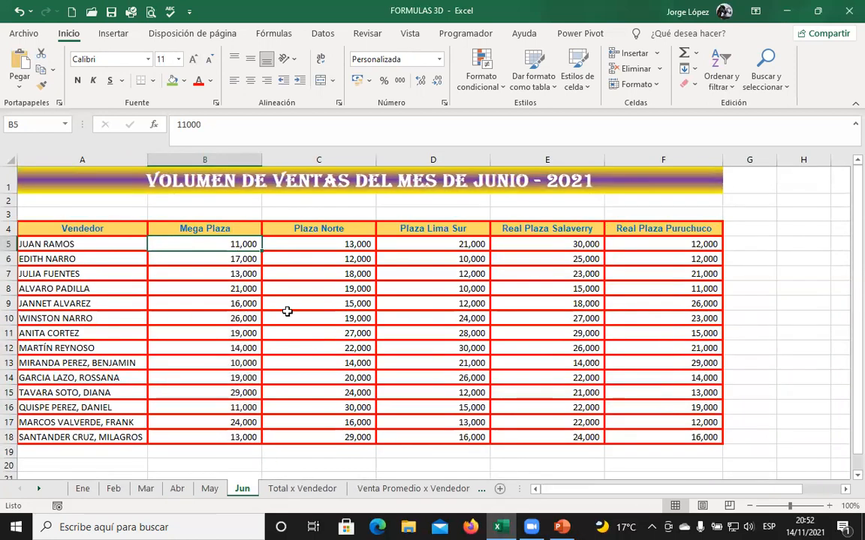
Step: Look through the Ene to Jun sheets again to compare their table layouts, ending on Ene
left_click(82, 491)
left_click(113, 489)
left_click(147, 489)
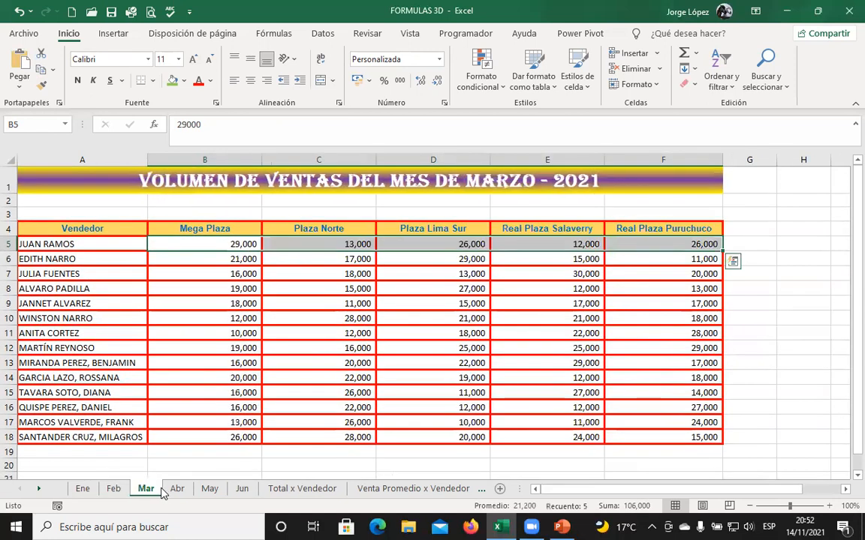
left_click(178, 490)
left_click(211, 489)
left_click(242, 490)
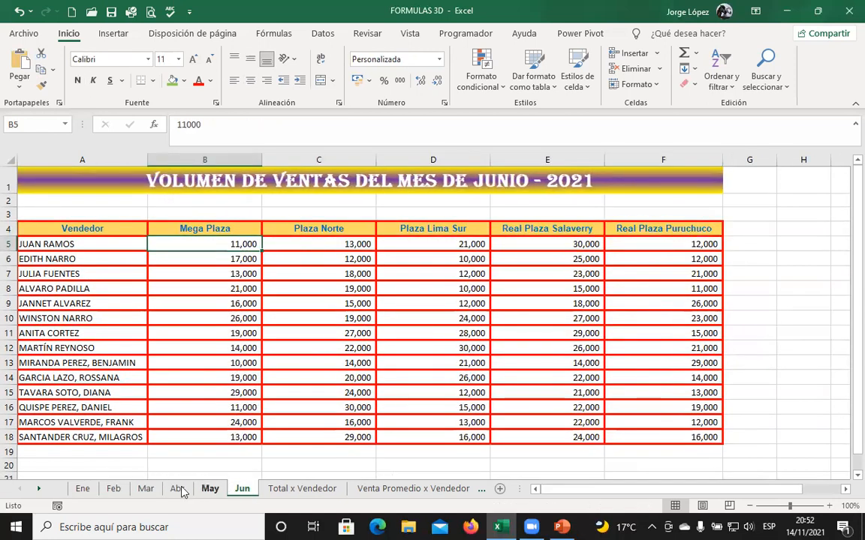
left_click(82, 489)
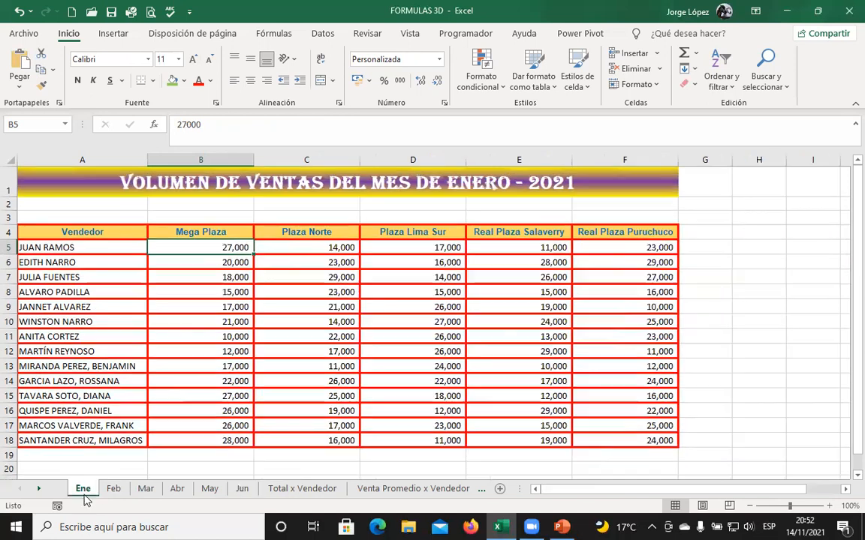
Step: Examine the vendor list A5:A18 and the plaza headers B4:F4 on the Ene sheet
left_click(106, 227)
left_click(93, 247)
left_click(94, 292)
left_click_drag(112, 245, 97, 433)
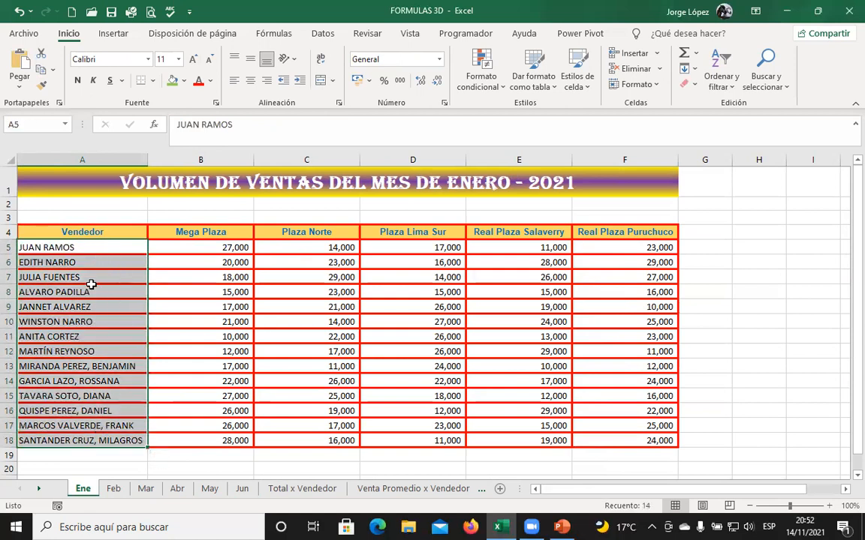
left_click(224, 232)
left_click_drag(224, 232, 619, 232)
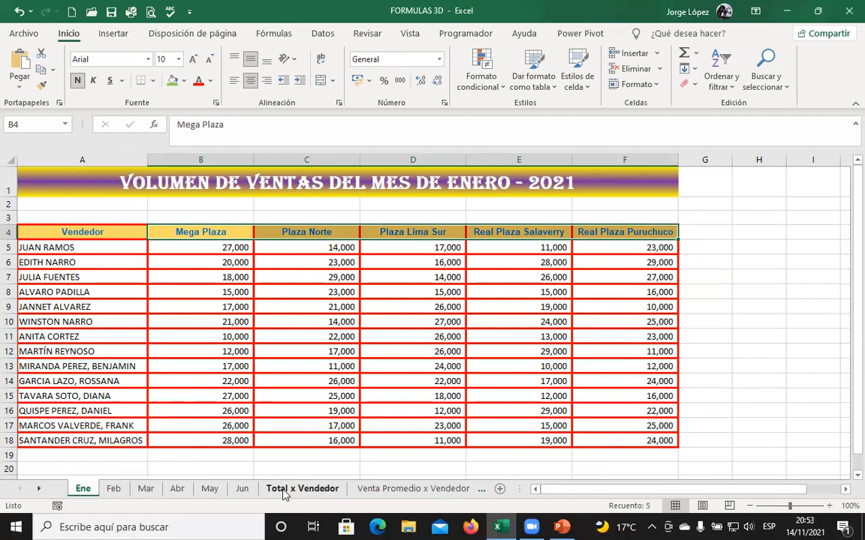
left_click(112, 246)
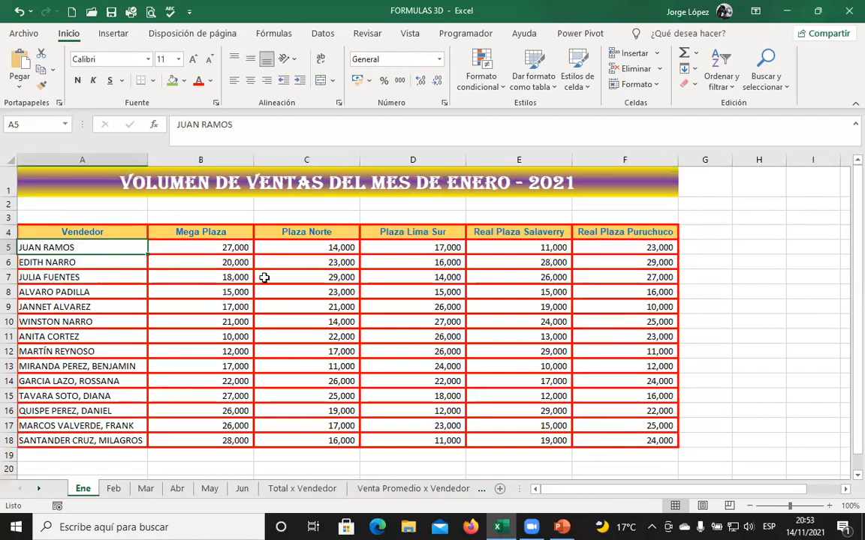
Step: Return to the Venta Total x Tienda sheet to review the semester totals and the formula text
left_click(40, 491)
left_click(41, 492)
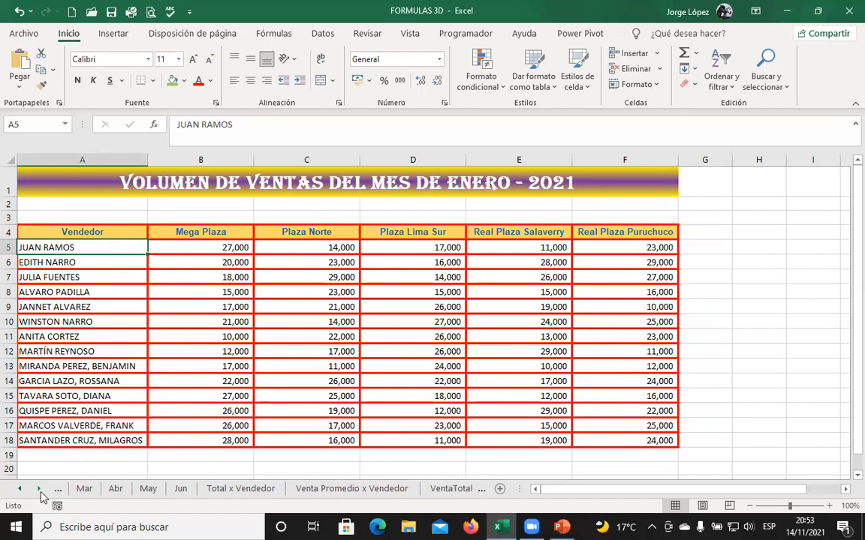
left_click(40, 492)
left_click(41, 492)
left_click(41, 492)
left_click(41, 491)
left_click(41, 493)
left_click(41, 493)
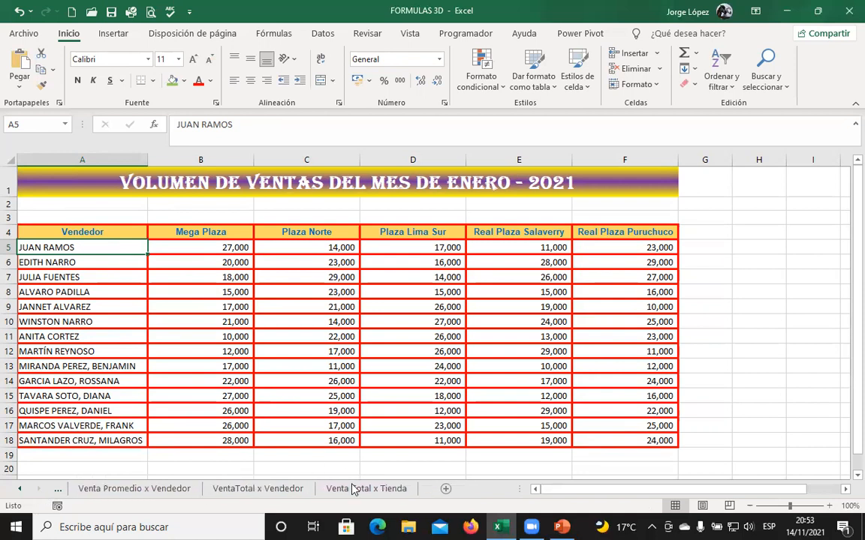
left_click(358, 492)
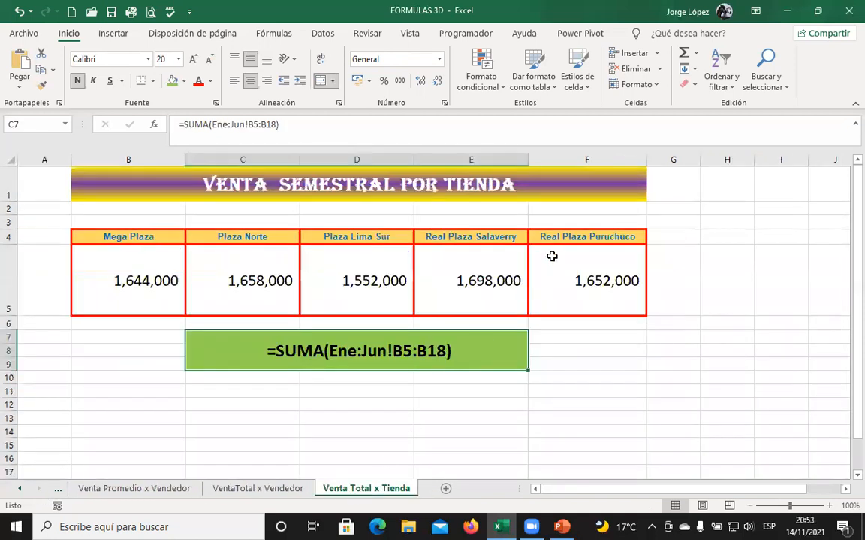